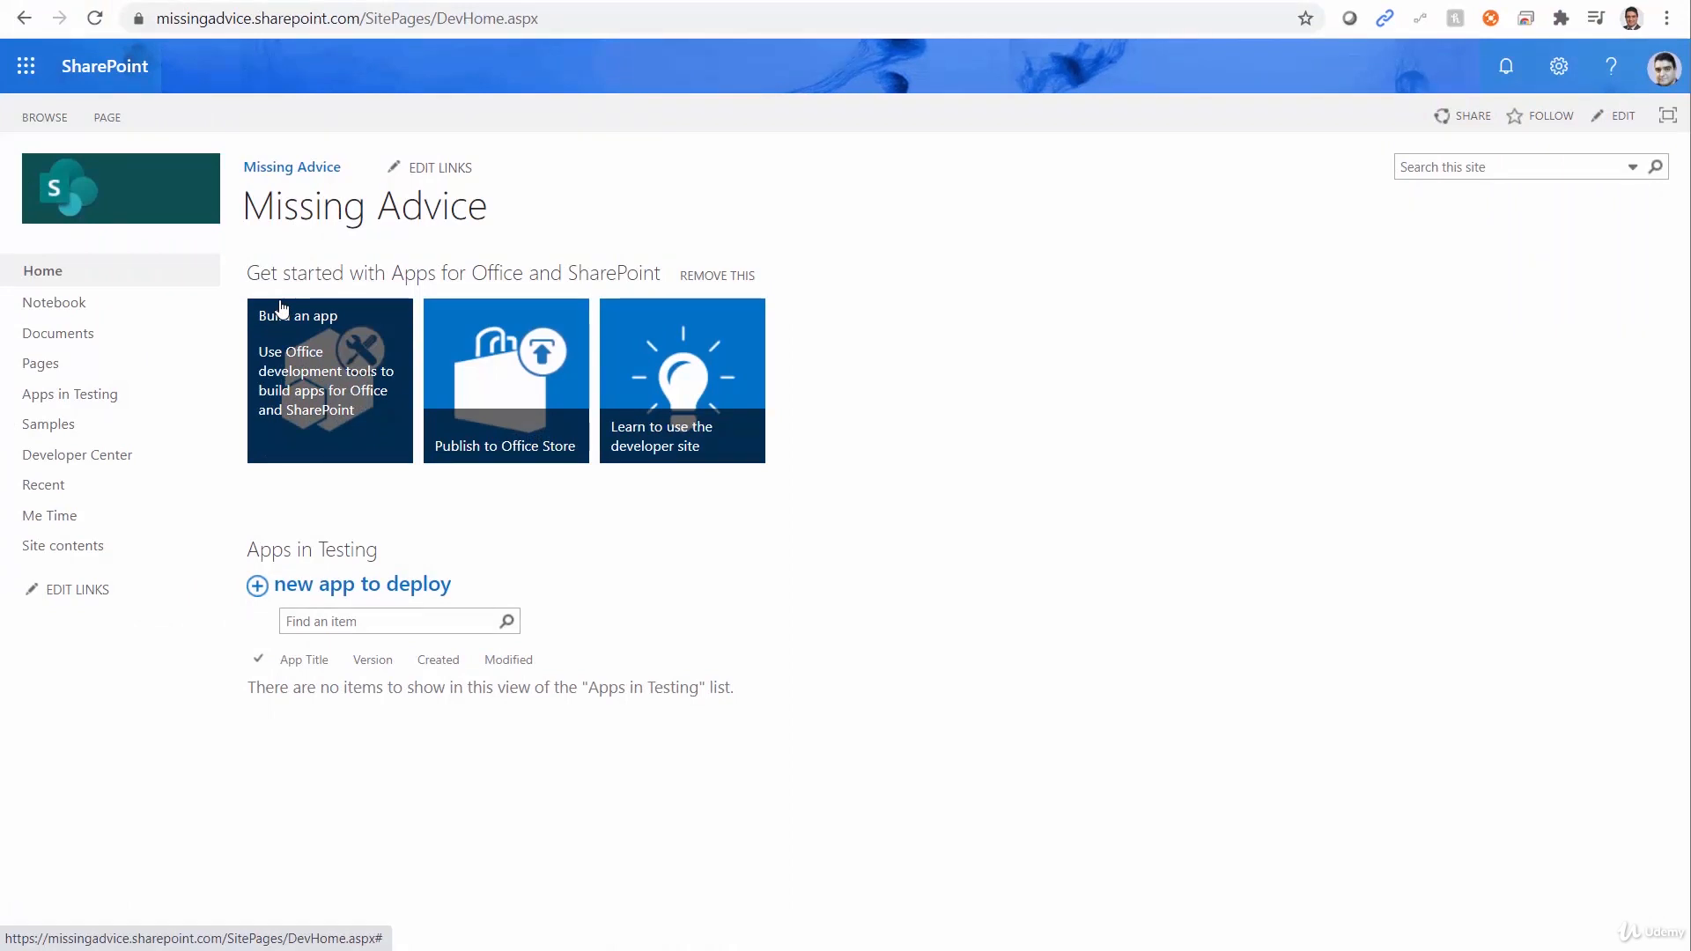
From the SharePoint start page, create a communication site named Power Automate Workshop with the Topic design.
{"action": "left_click", "coordinate": [27, 69]}
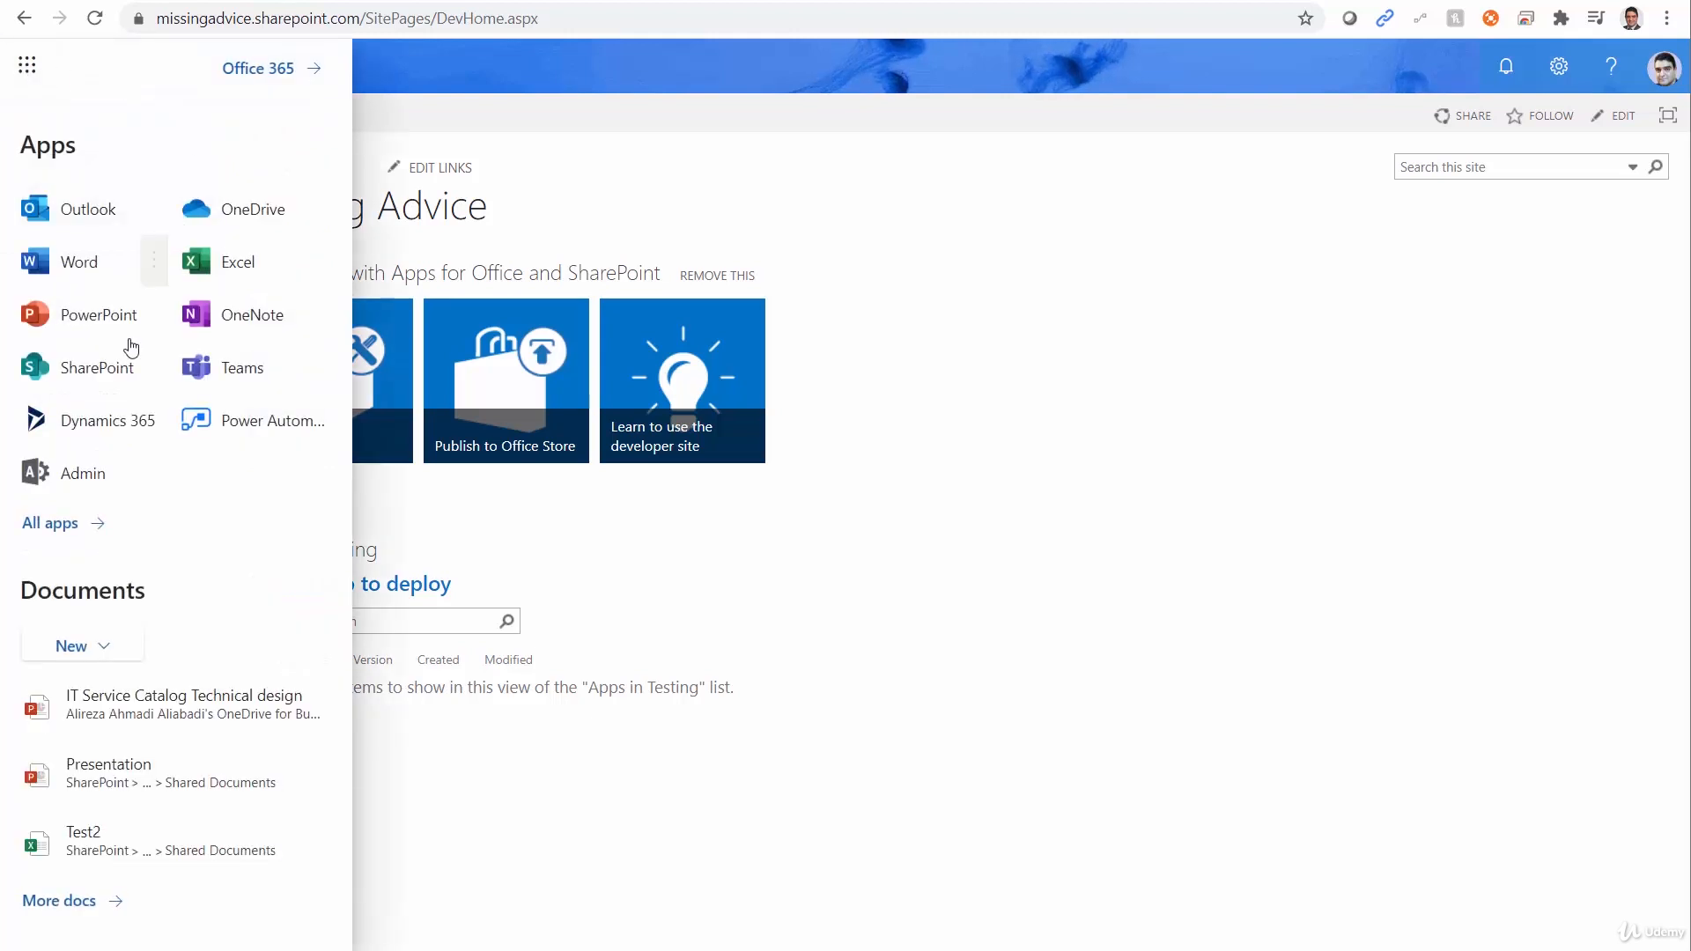
{"action": "left_click", "coordinate": [101, 379]}
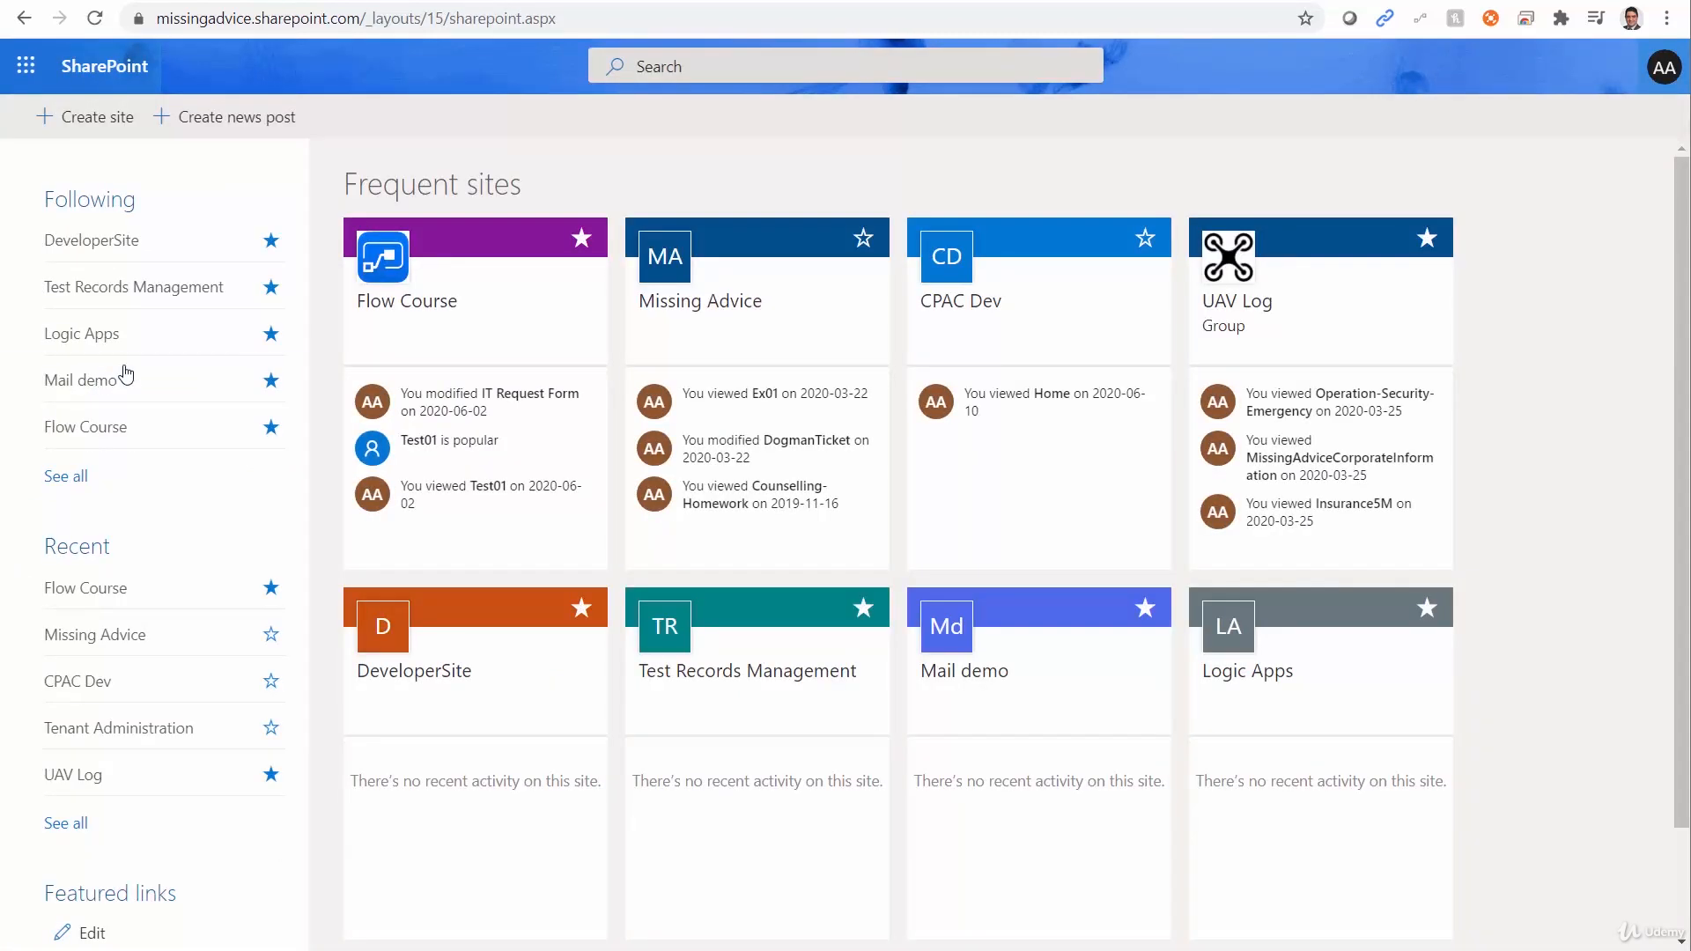
{"action": "left_click", "coordinate": [81, 123]}
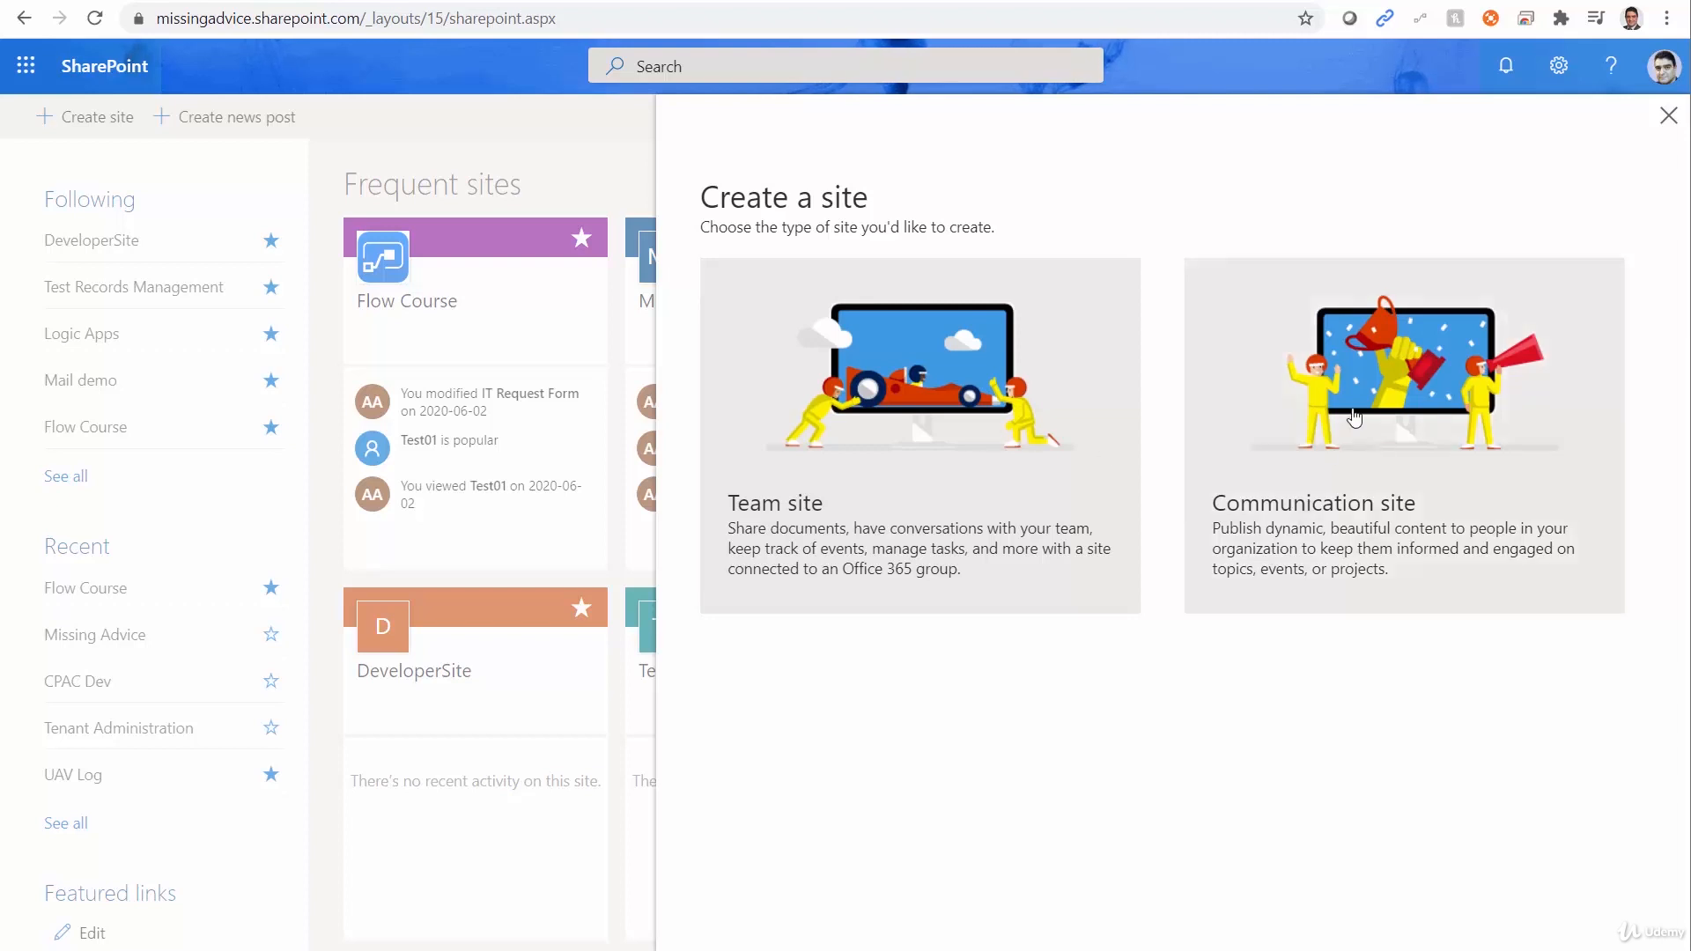
{"action": "left_click", "coordinate": [1379, 386]}
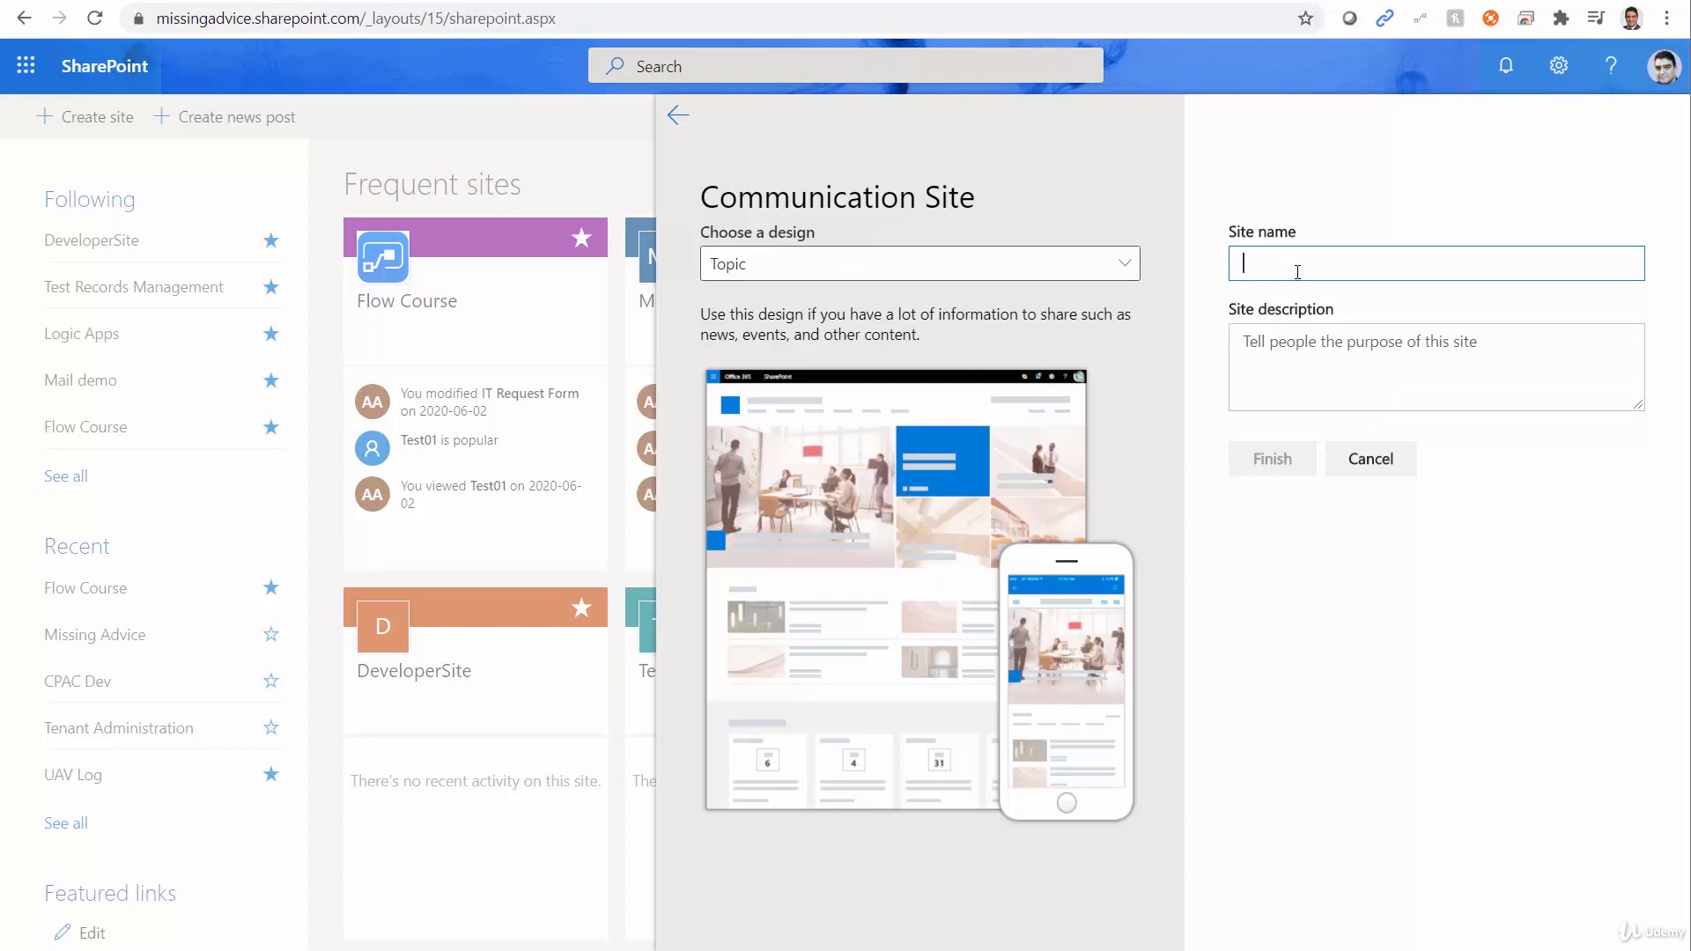
{"action": "type", "text": "Pow"}
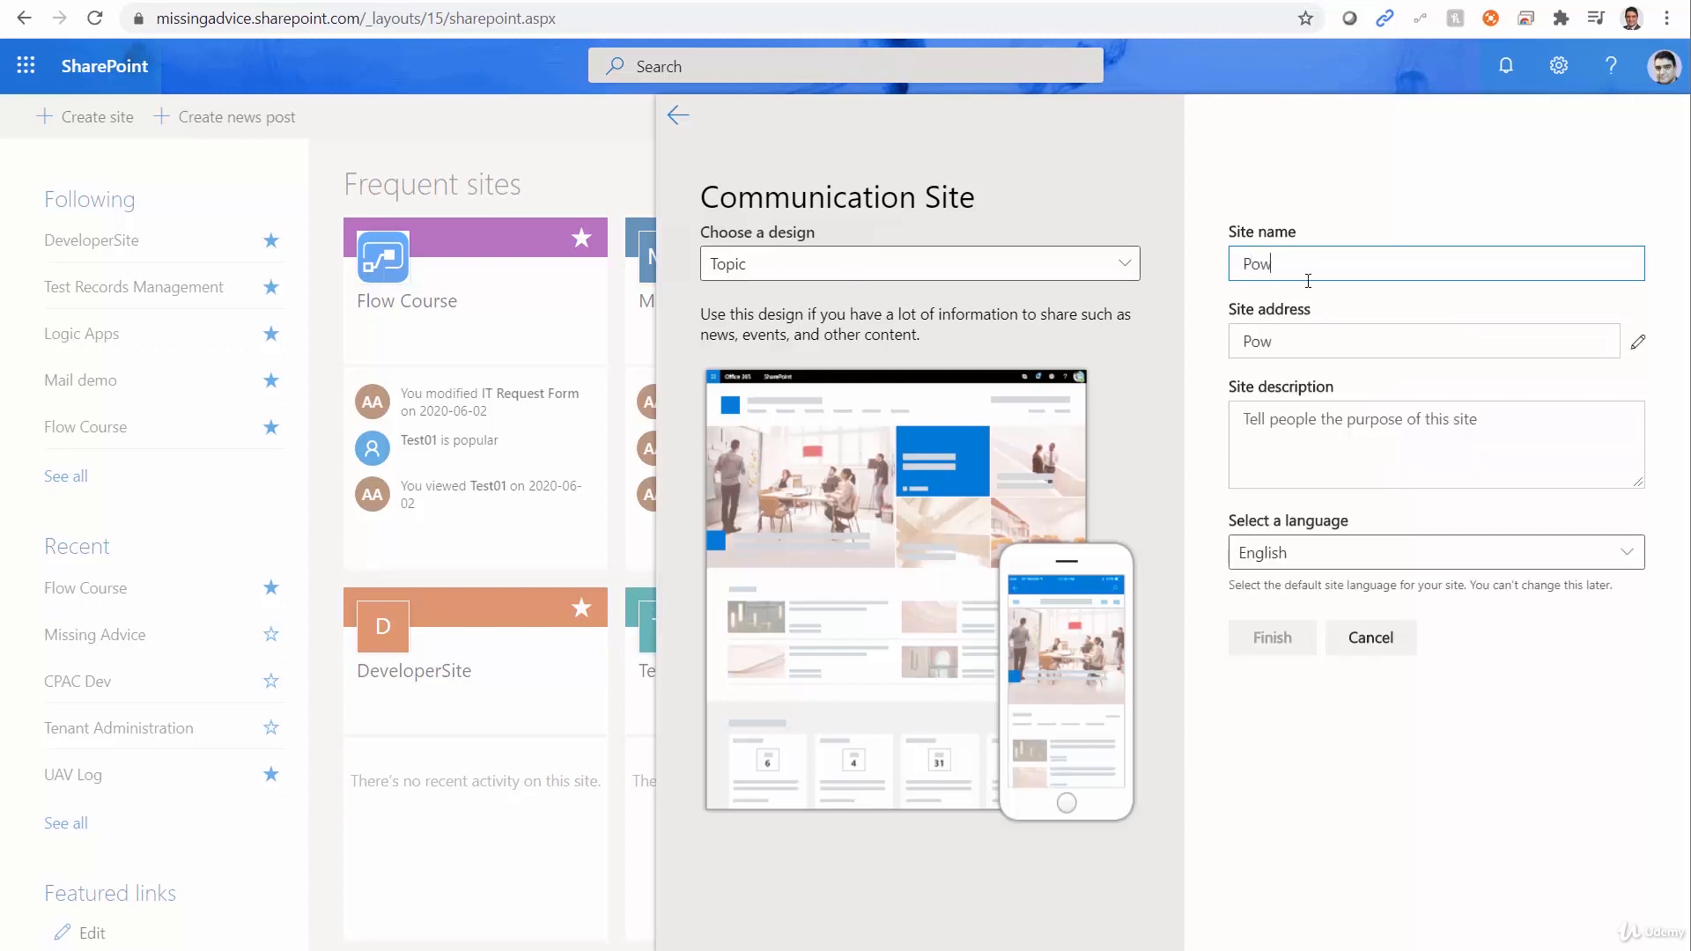
{"action": "type", "text": "er Automate Workshop"}
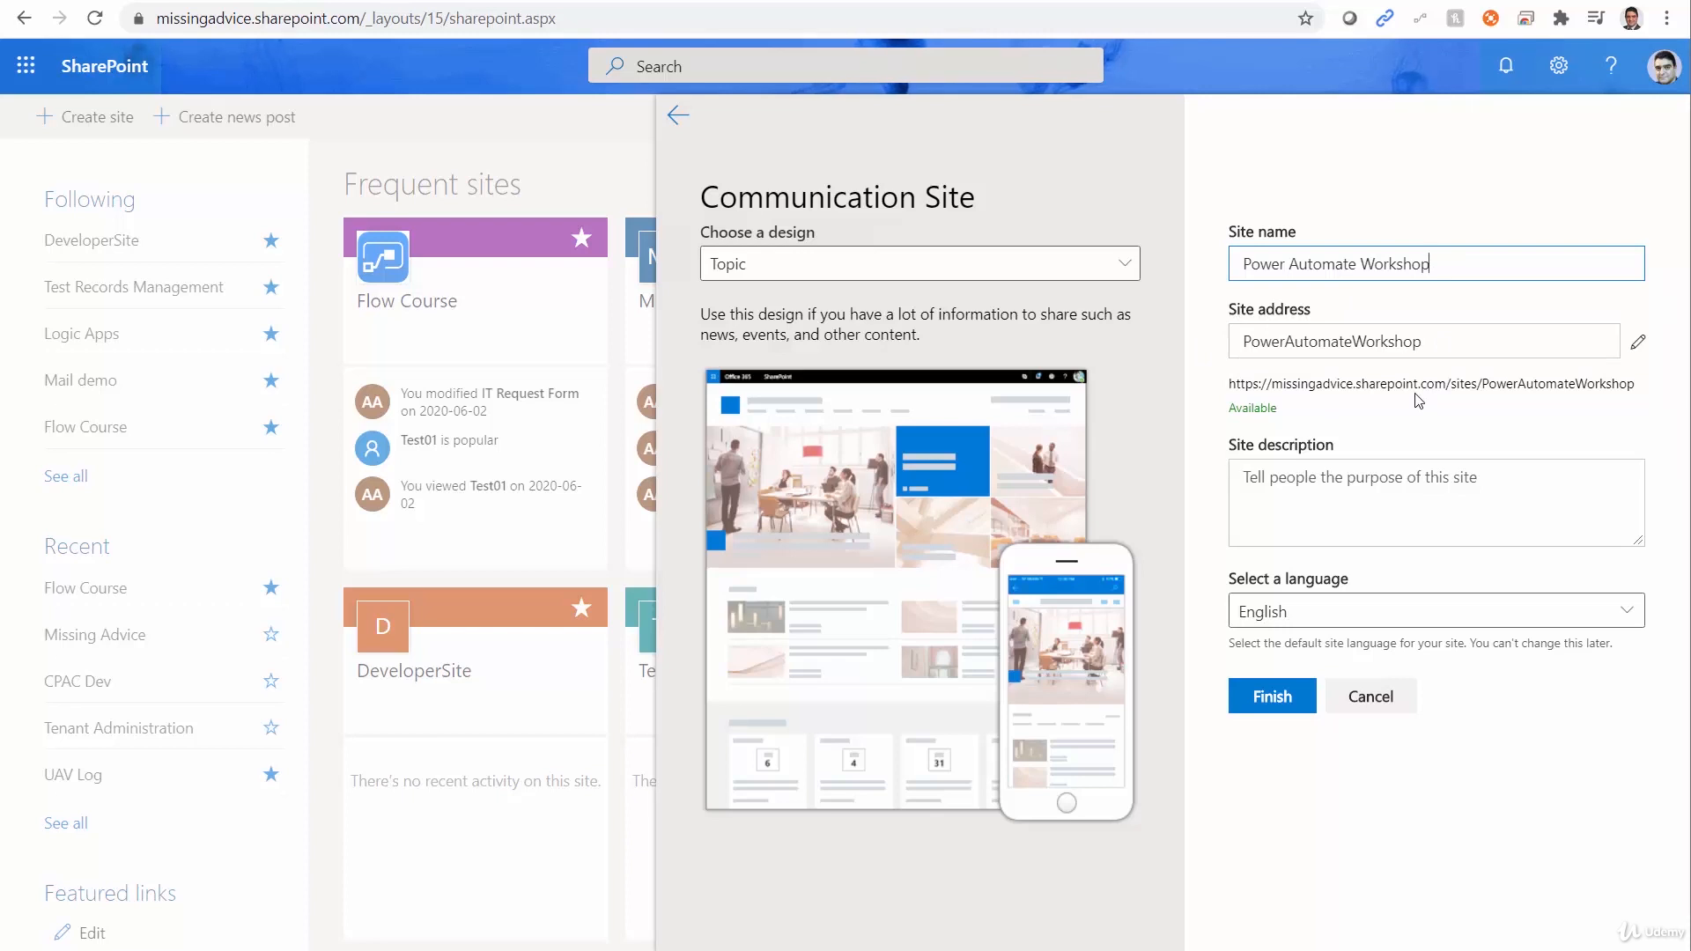
{"action": "left_click", "coordinate": [1271, 700]}
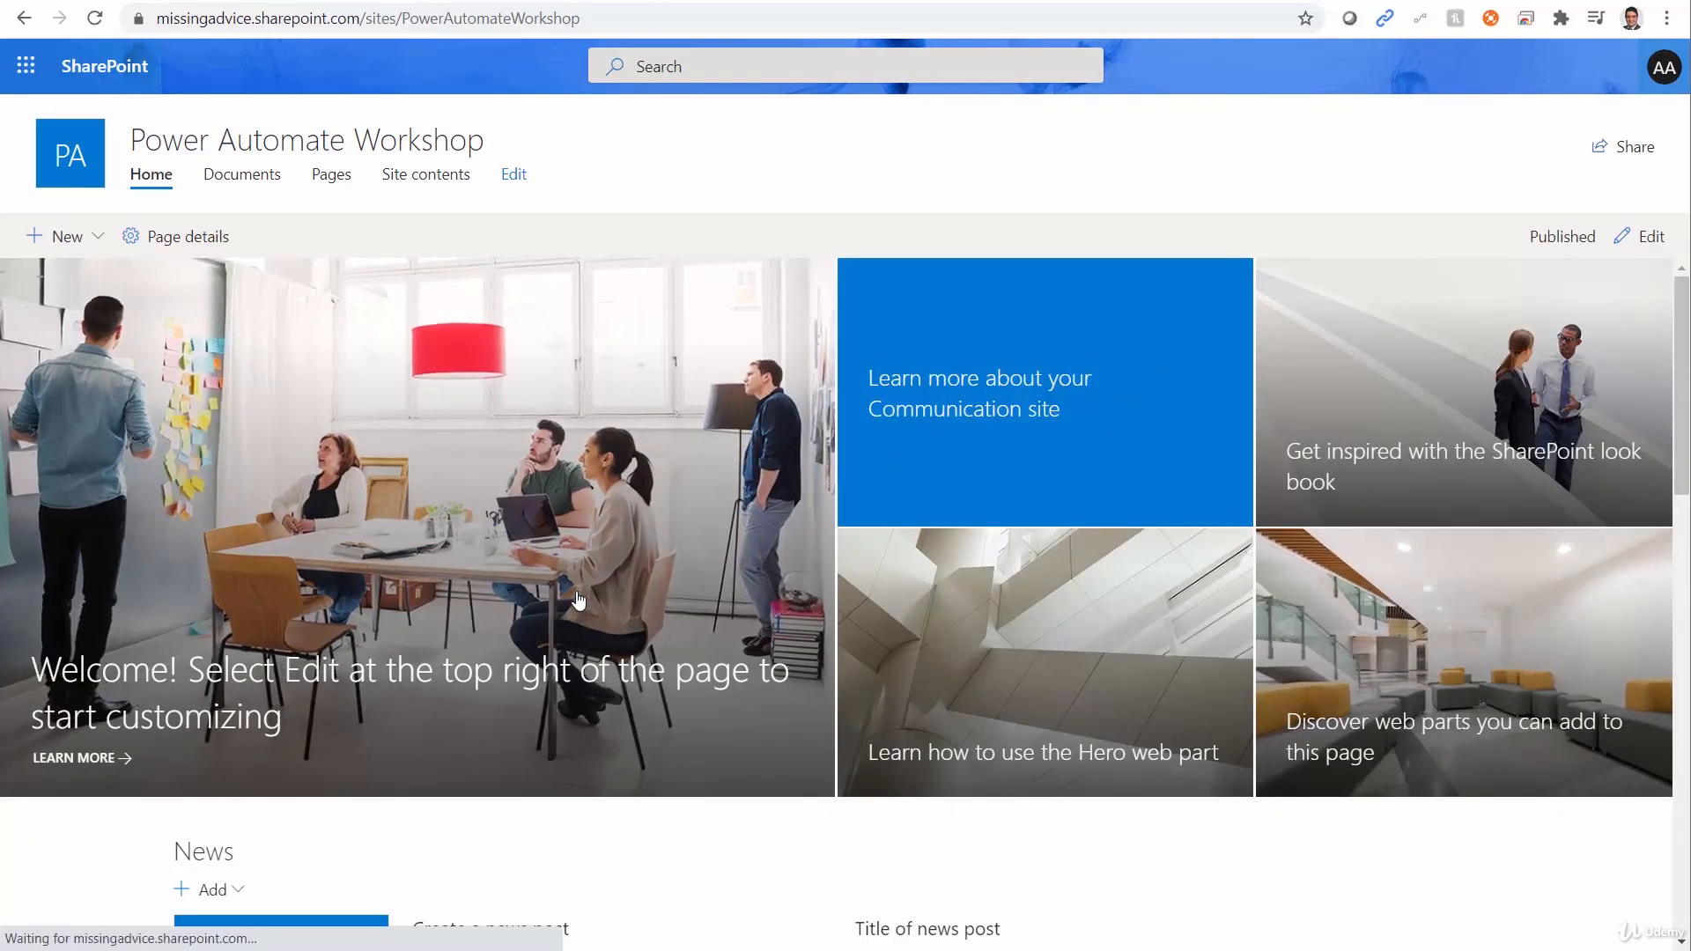
Add a custom list app named Demo List for Power Automate to the new site.
{"action": "left_click", "coordinate": [407, 180]}
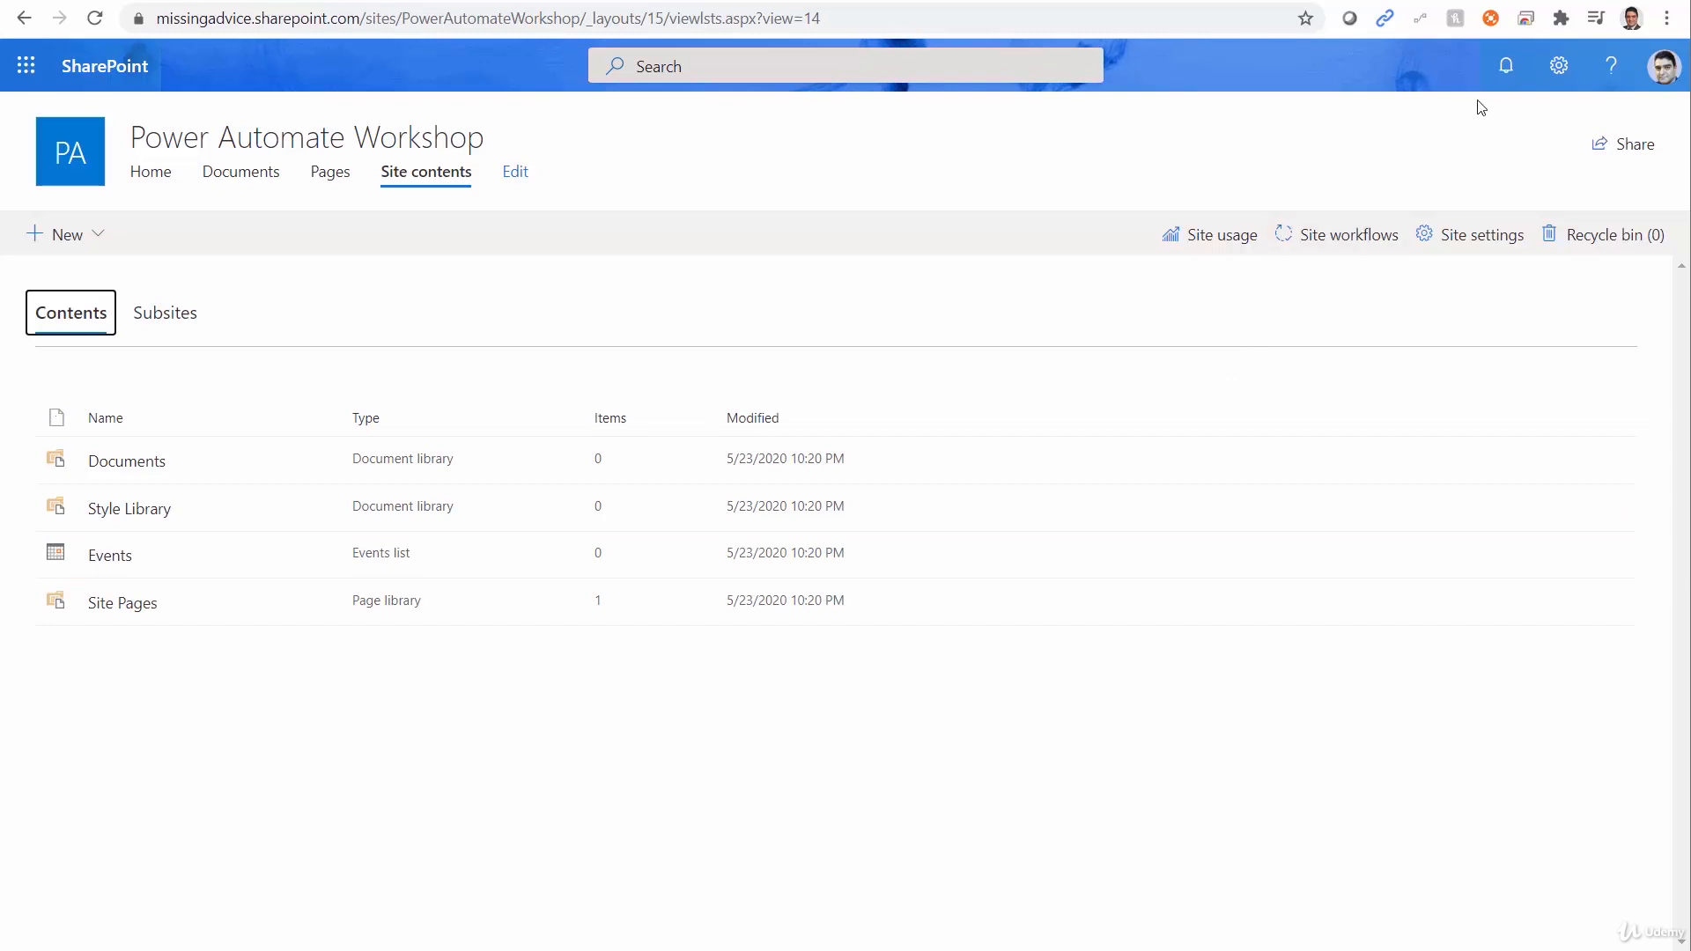
{"action": "left_click", "coordinate": [1560, 71]}
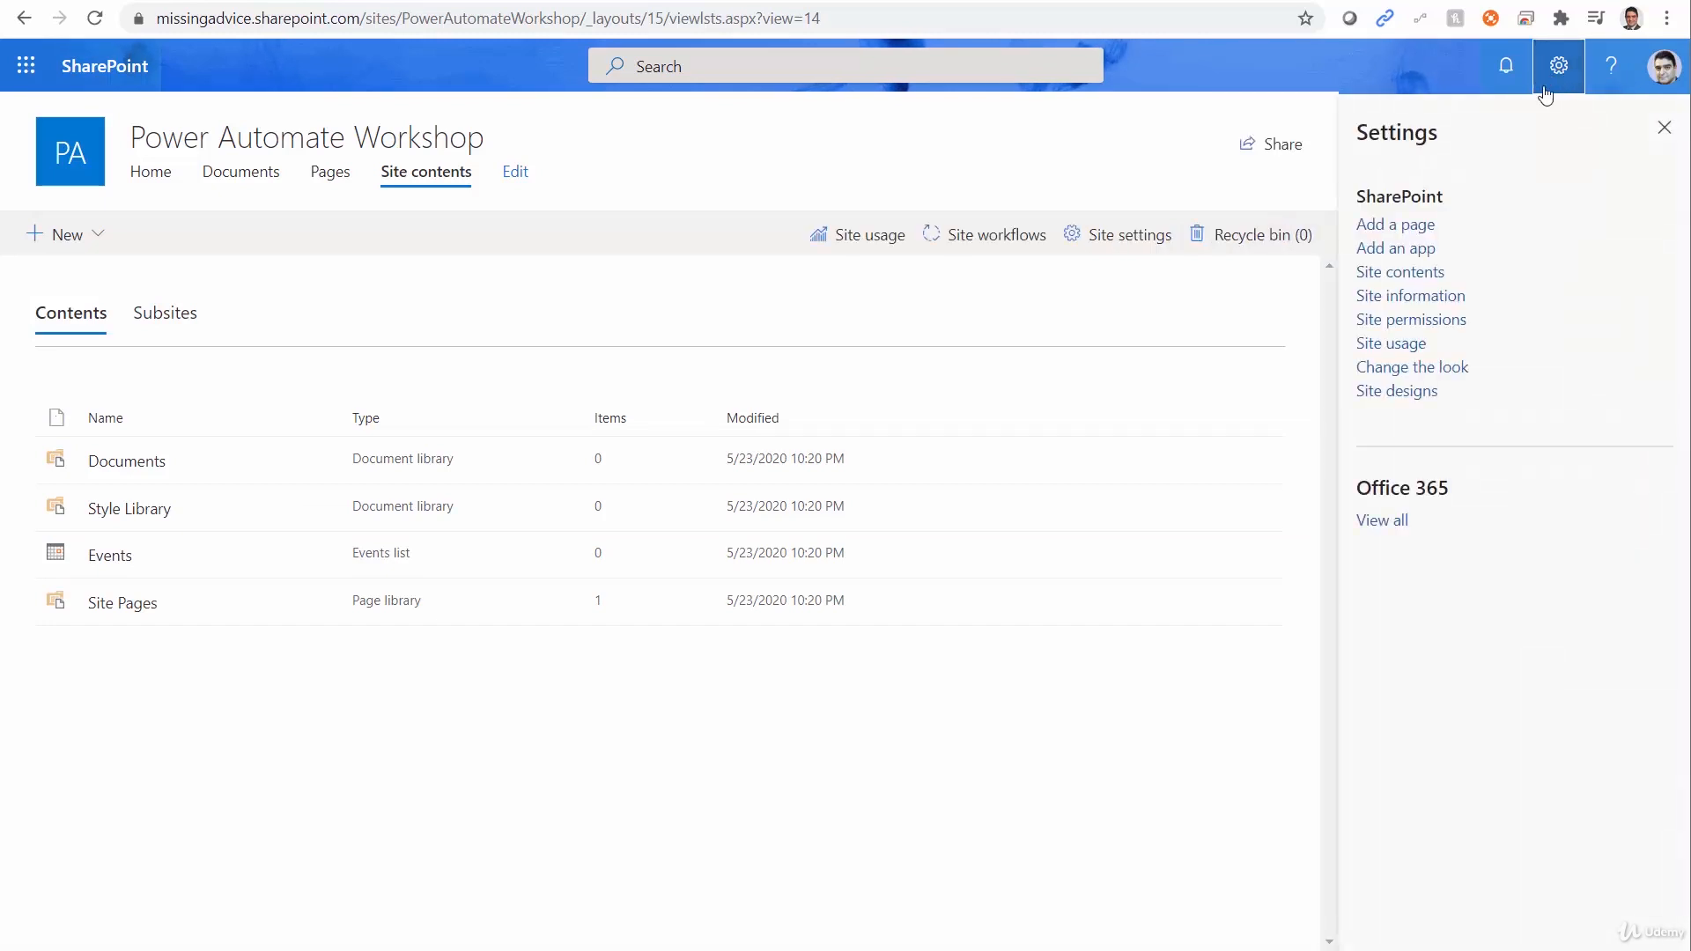
{"action": "left_click", "coordinate": [1408, 256]}
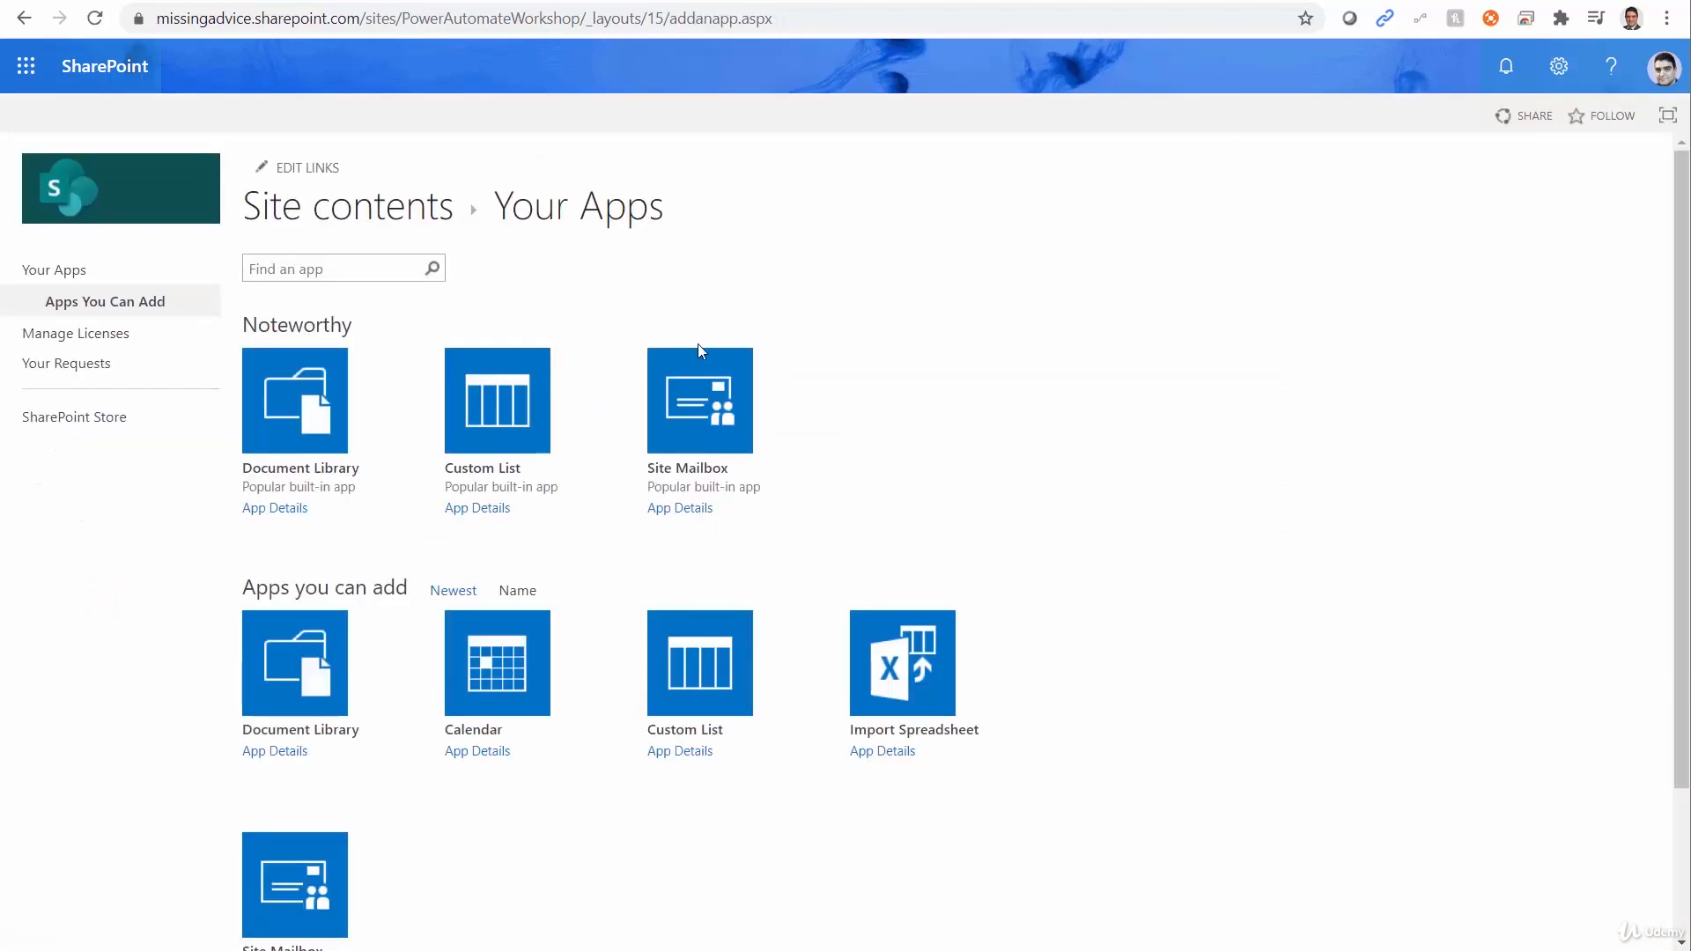
{"action": "left_click", "coordinate": [543, 429]}
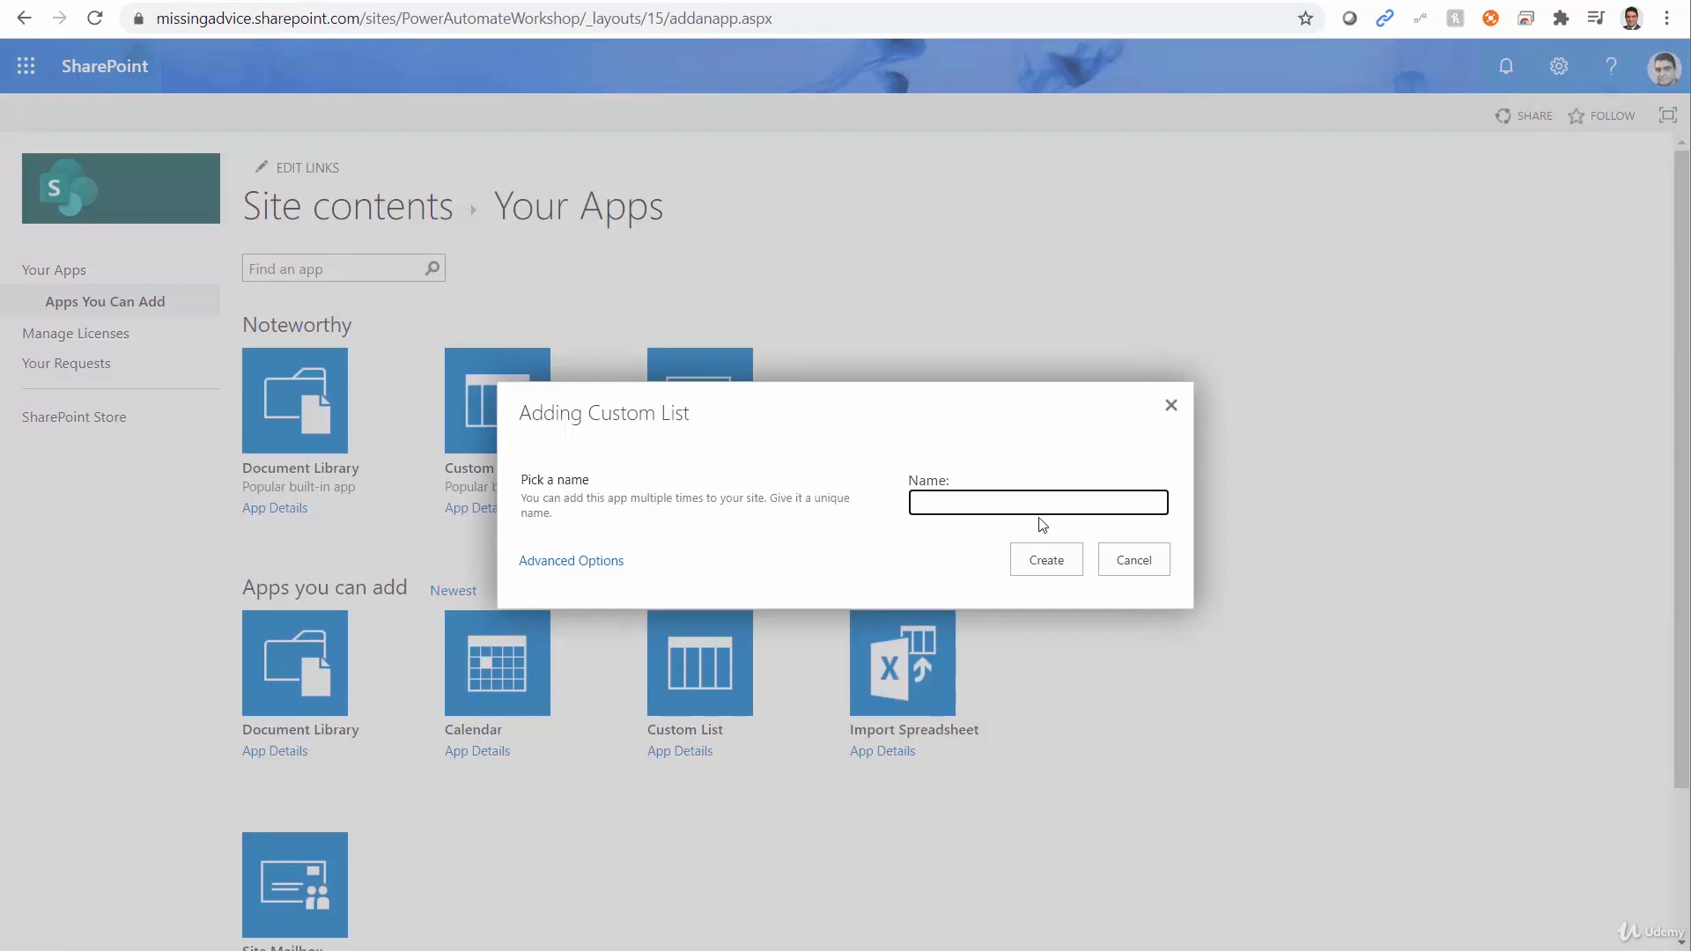
{"action": "type", "text": "Demo"}
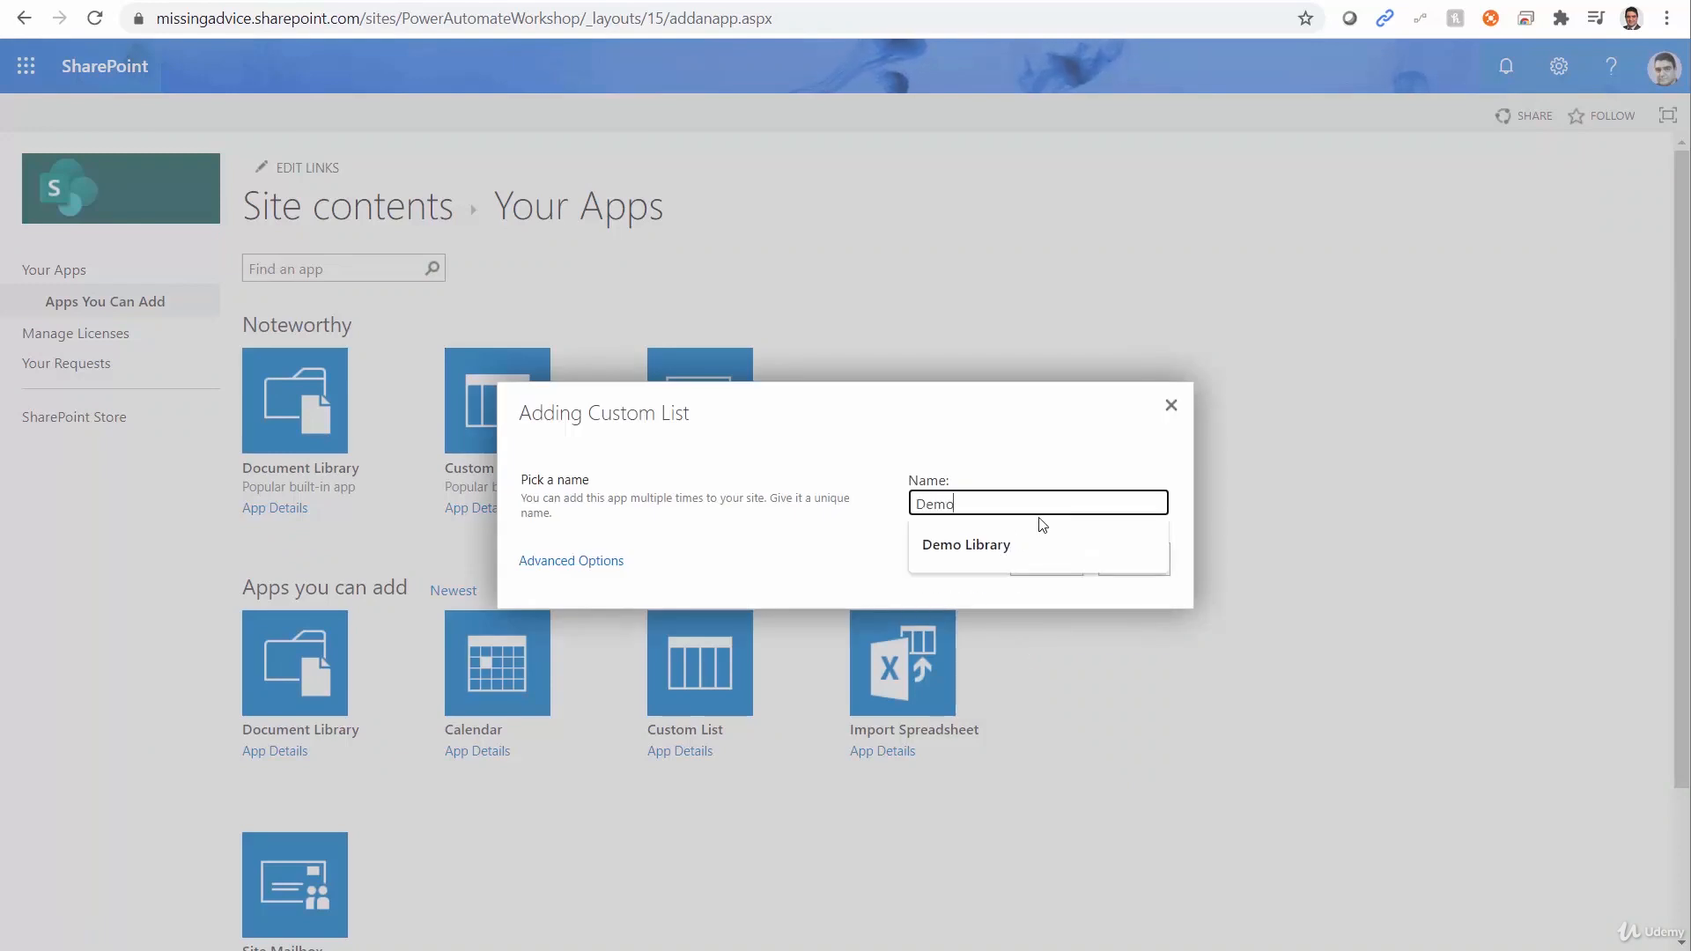
{"action": "type", "text": " List fo"}
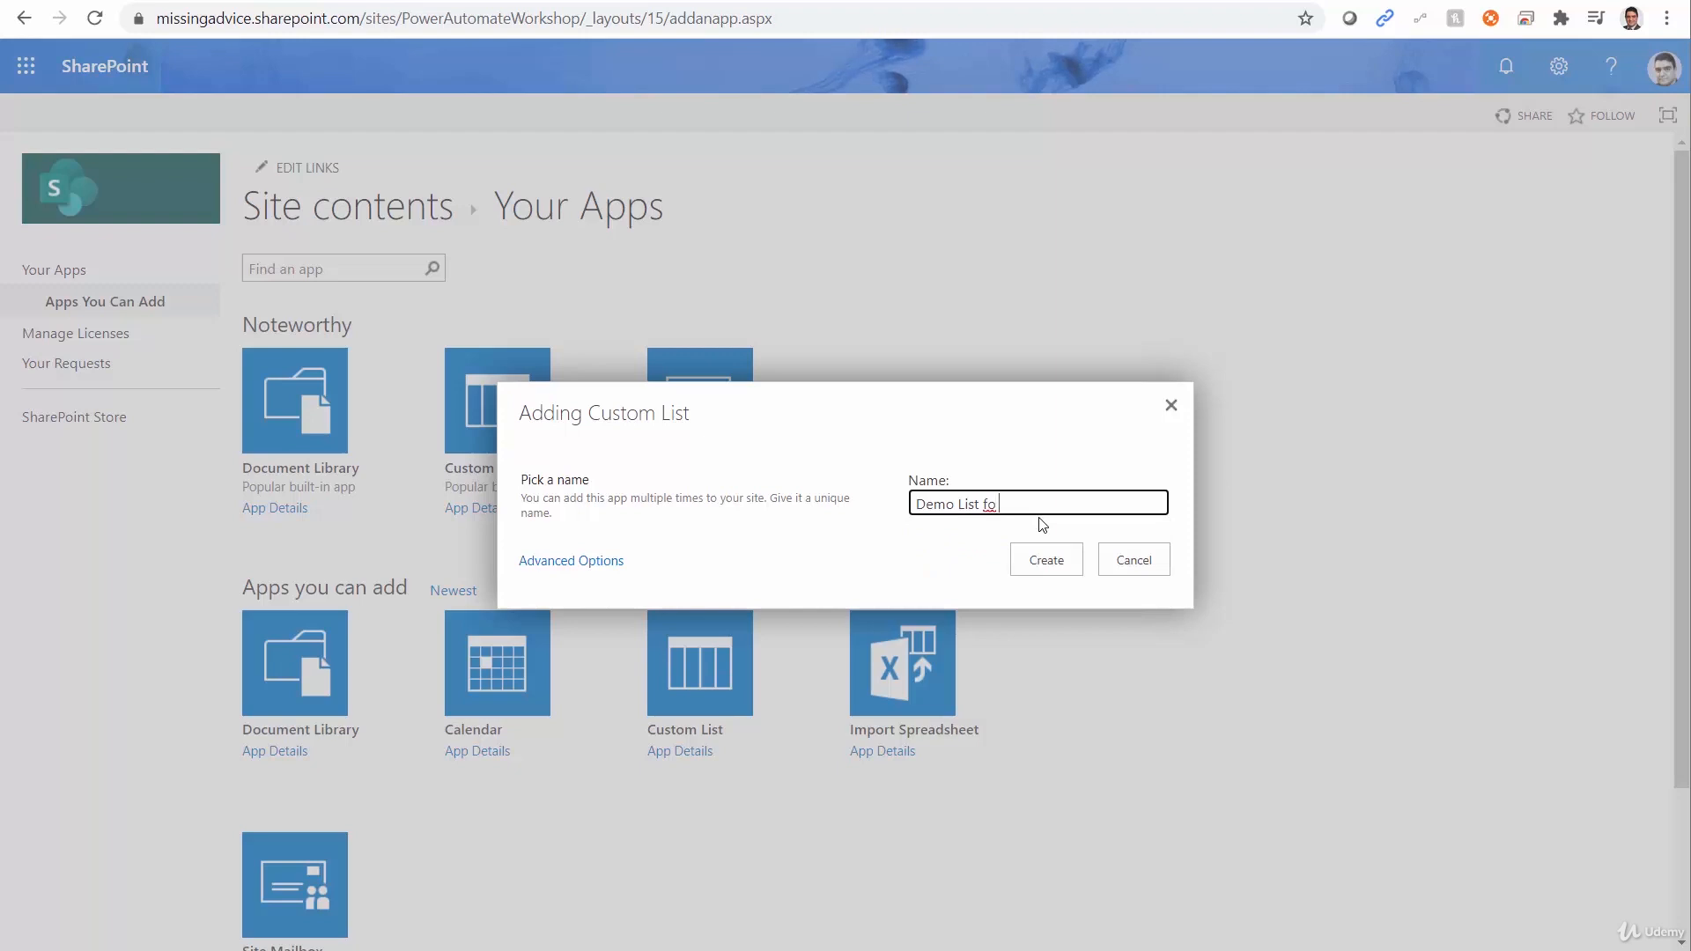
{"action": "type", "text": "r Power Automate"}
{"action": "left_click", "coordinate": [1047, 561]}
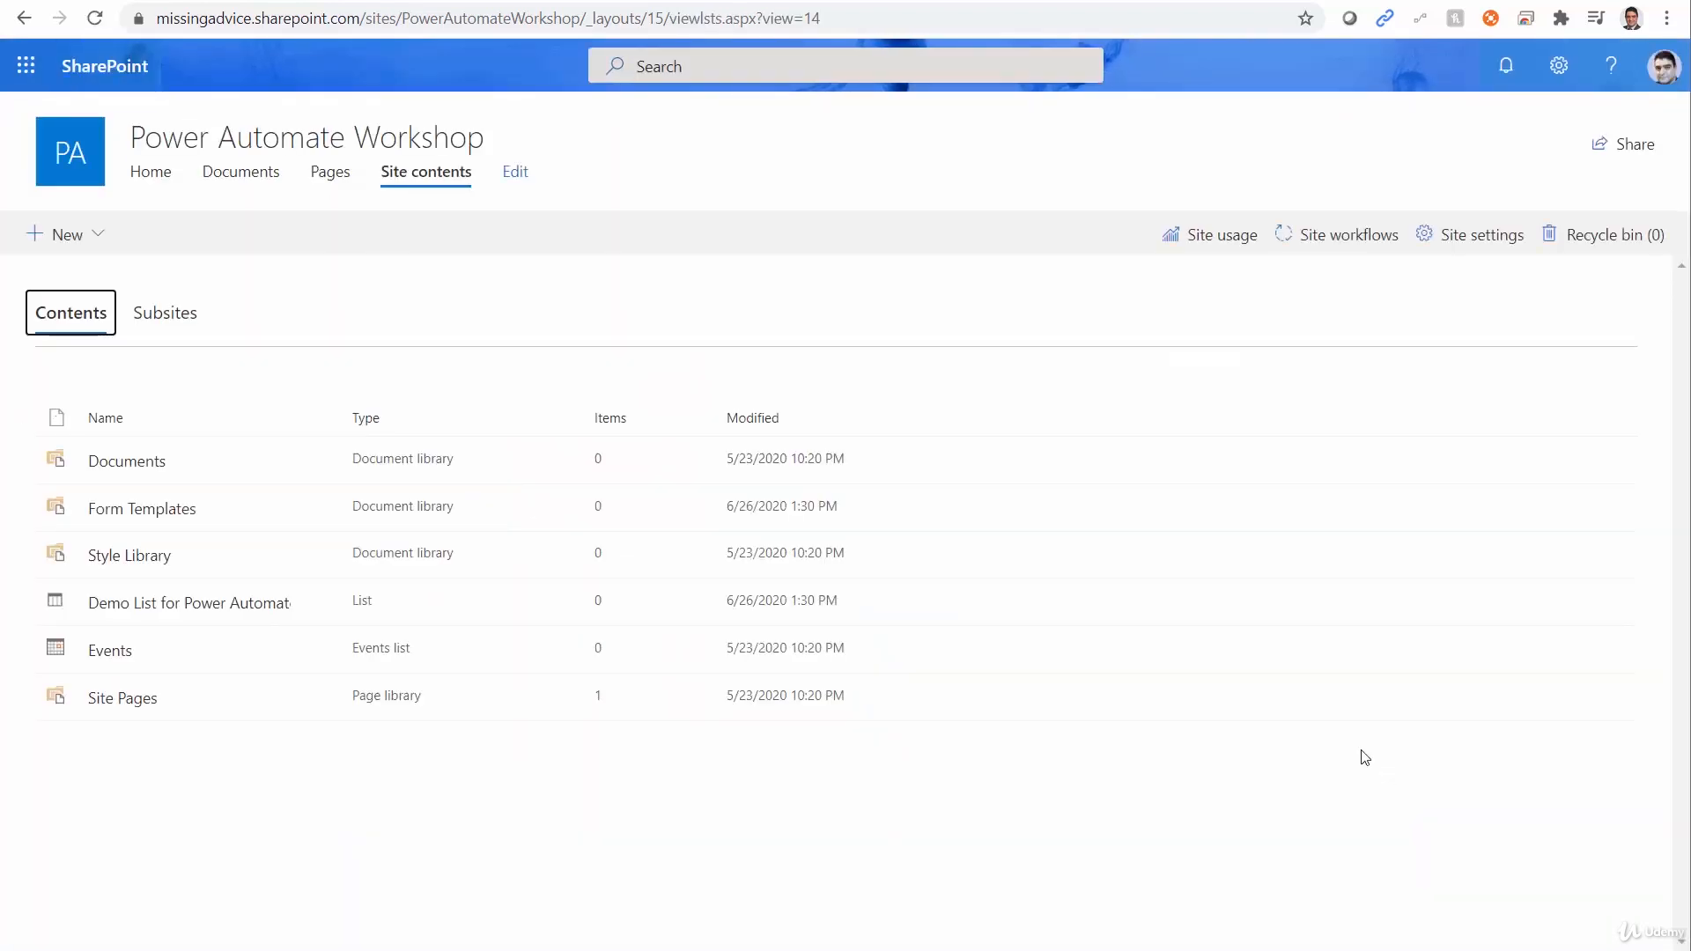
Open the Demo List for Power Automate and begin a new Choice column named Category.
{"action": "left_click", "coordinate": [132, 603]}
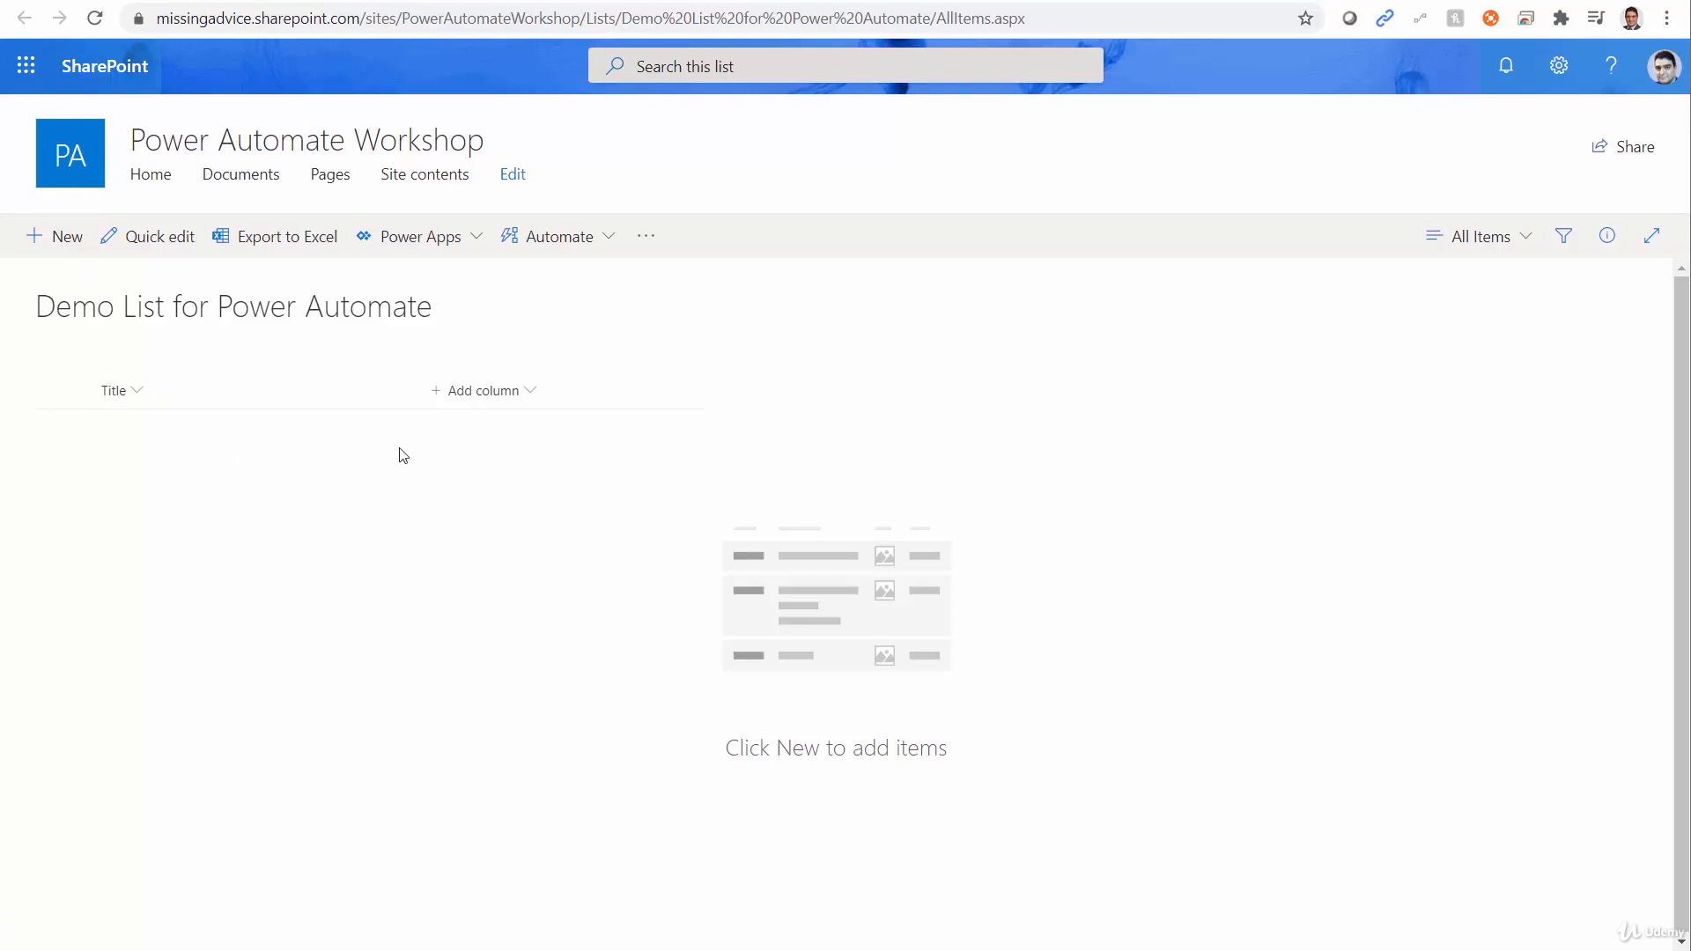
{"action": "left_click", "coordinate": [503, 401]}
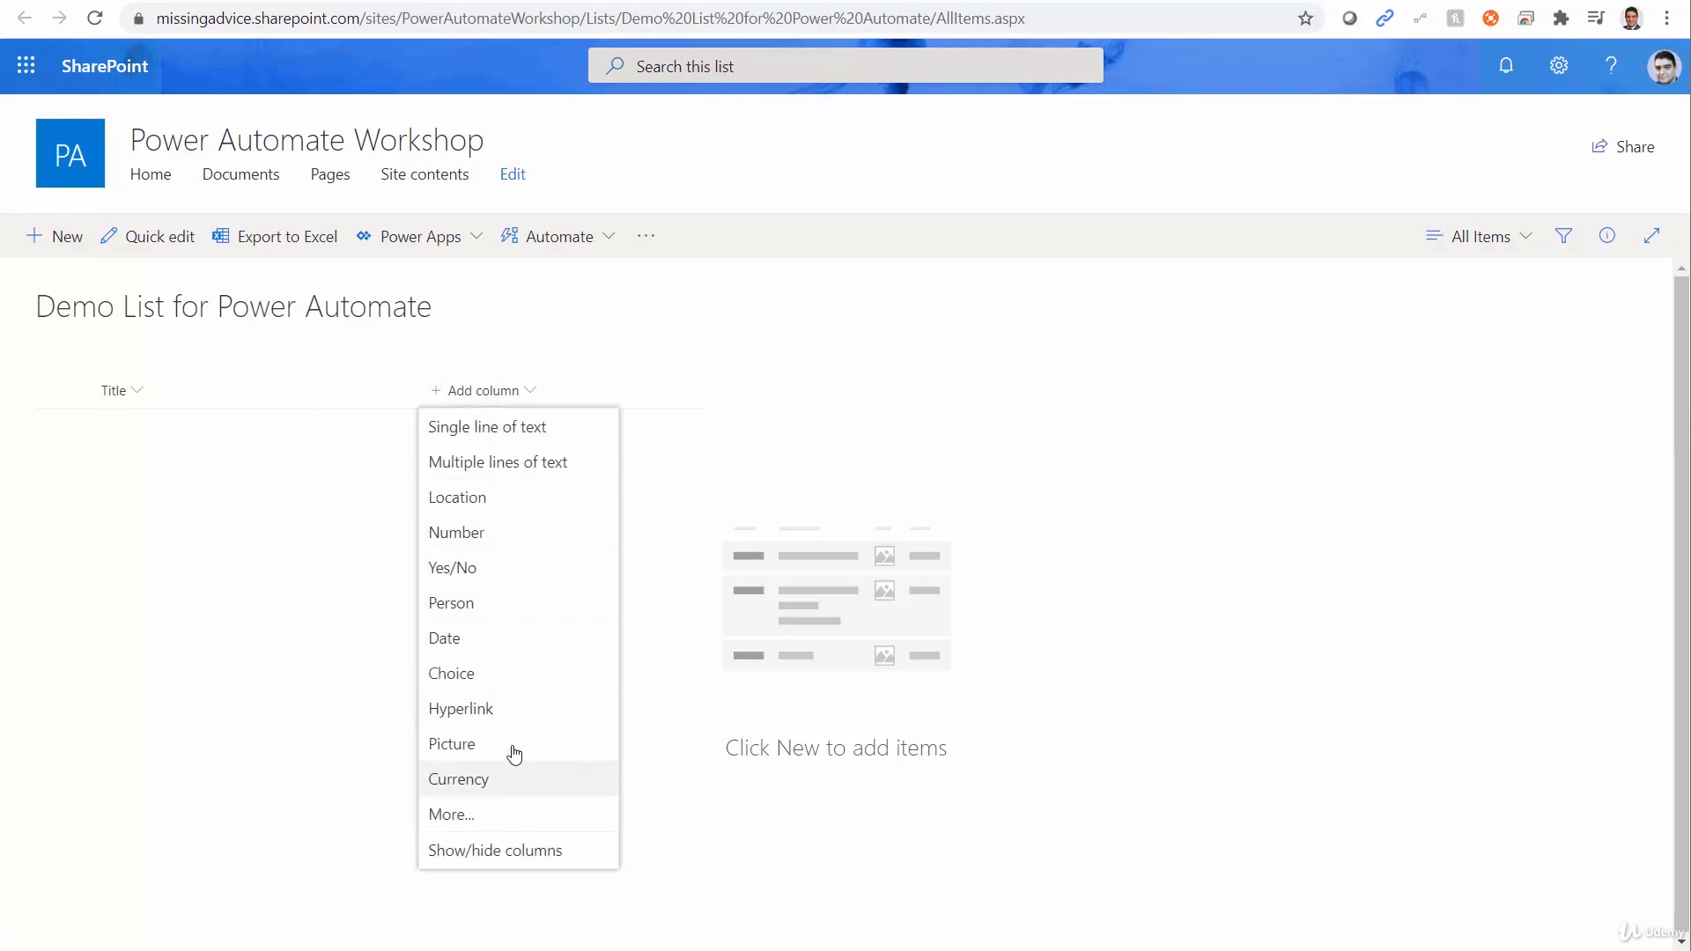
{"action": "left_click", "coordinate": [481, 686]}
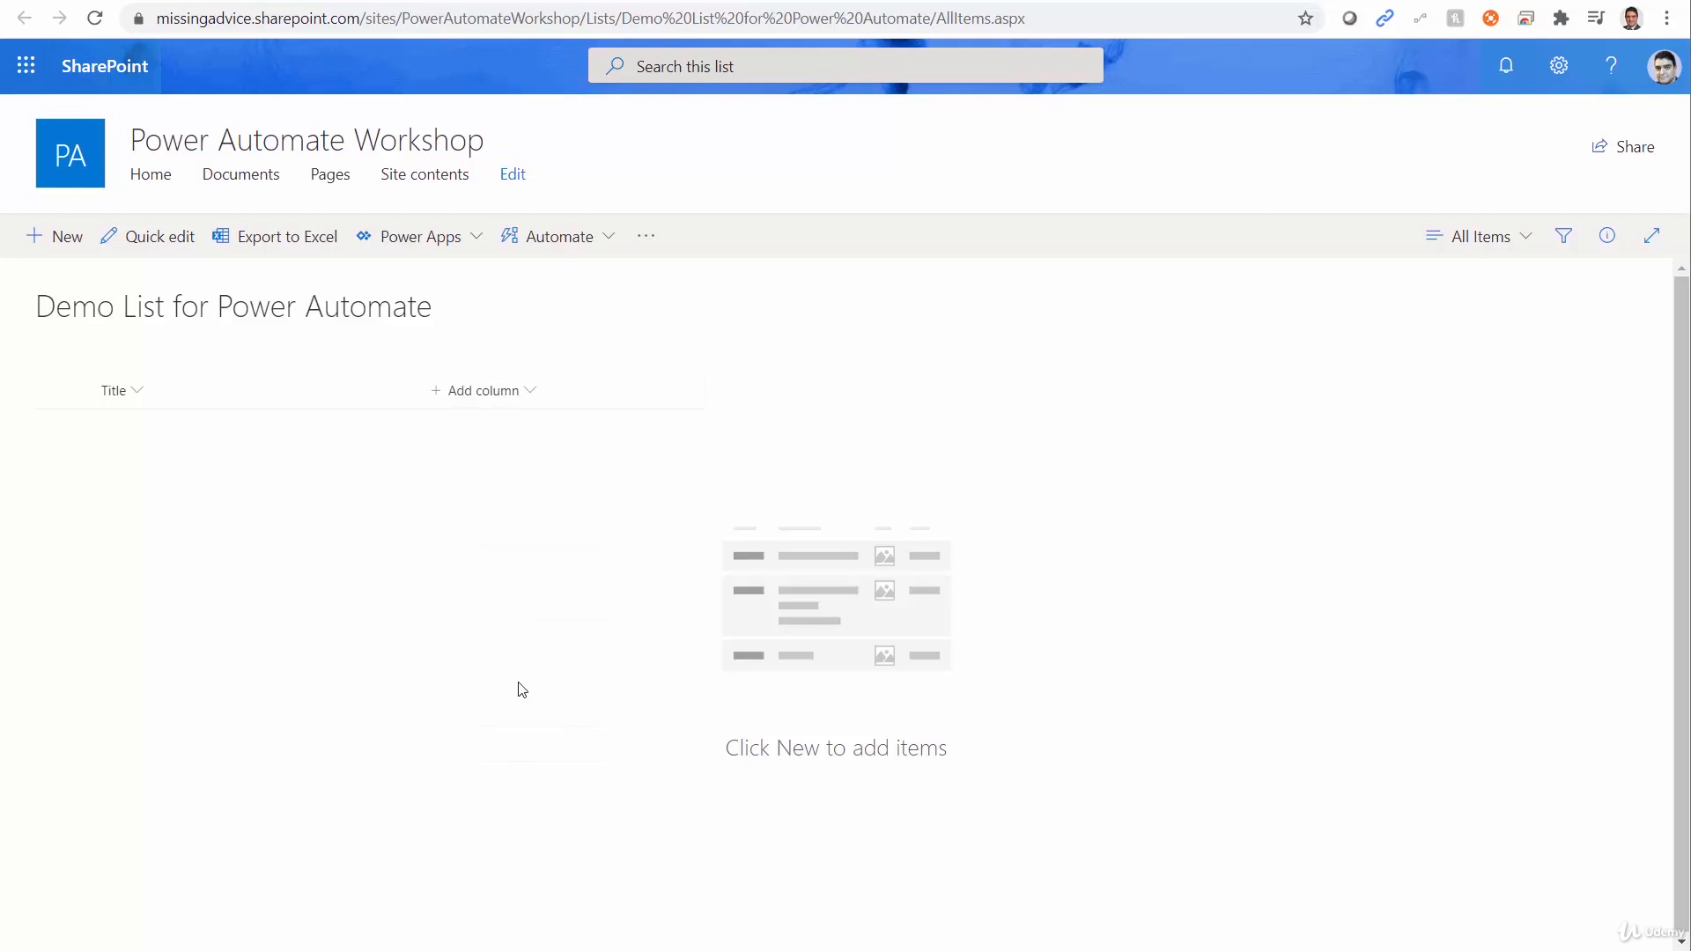
{"action": "type", "text": "Cat"}
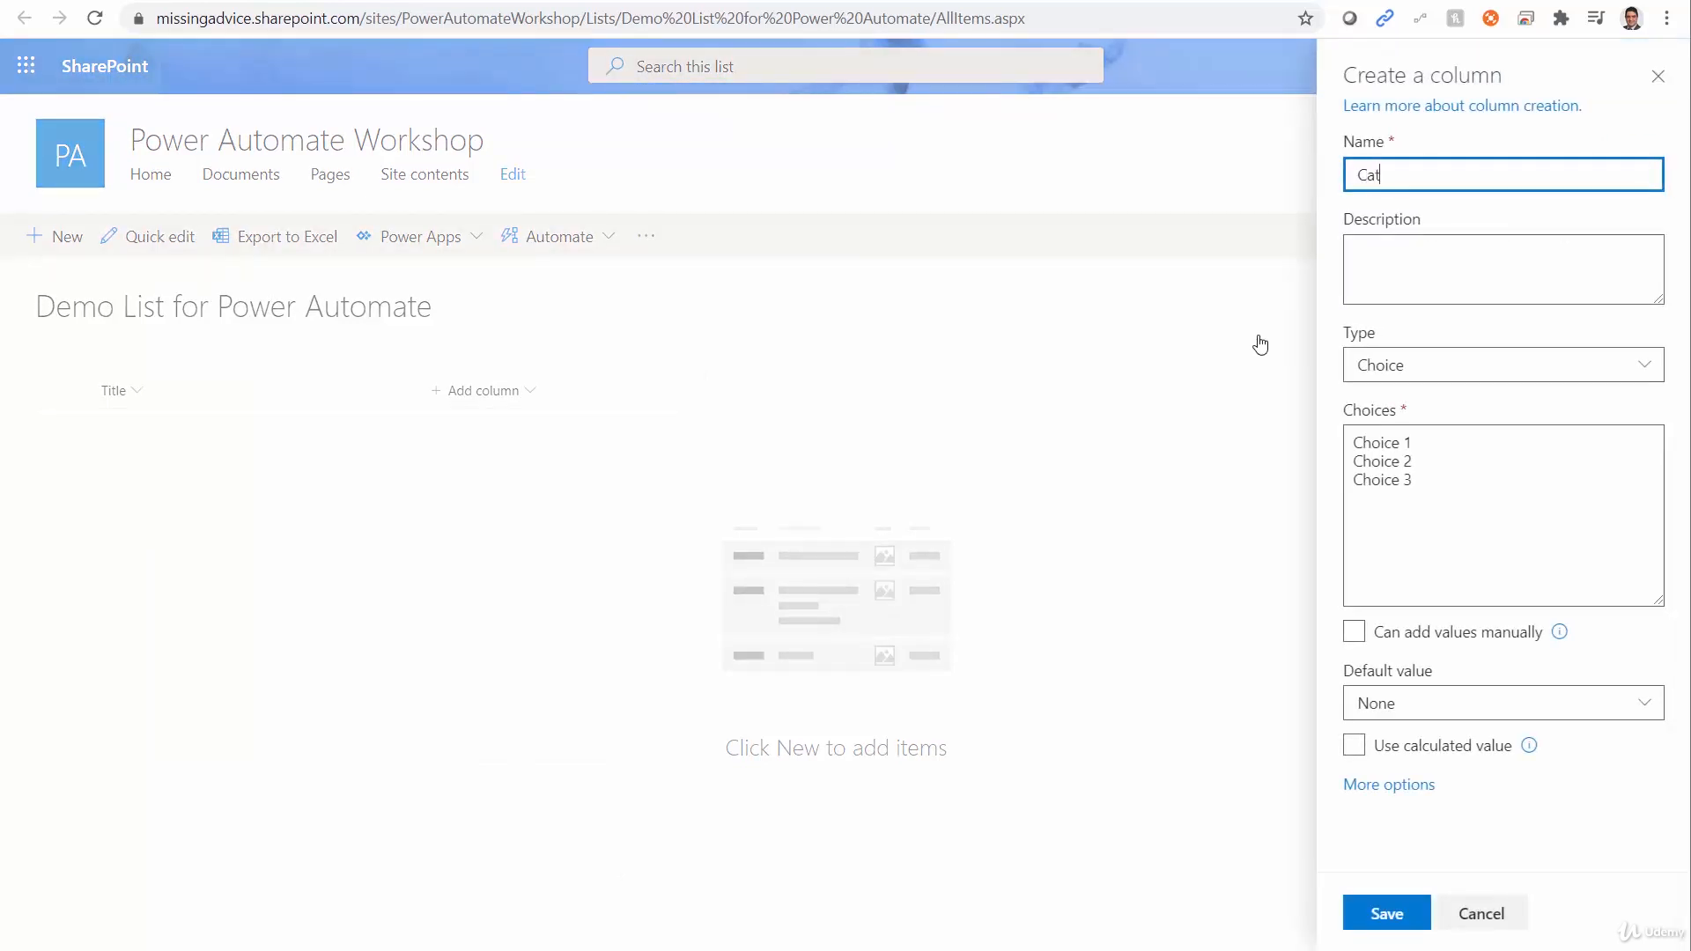
{"action": "type", "text": "egory"}
Replace the default choices with Business, Marketing, Training and HR, and save the Category column.
{"action": "left_click", "coordinate": [1463, 480]}
{"action": "key", "text": "ctrl+a"}
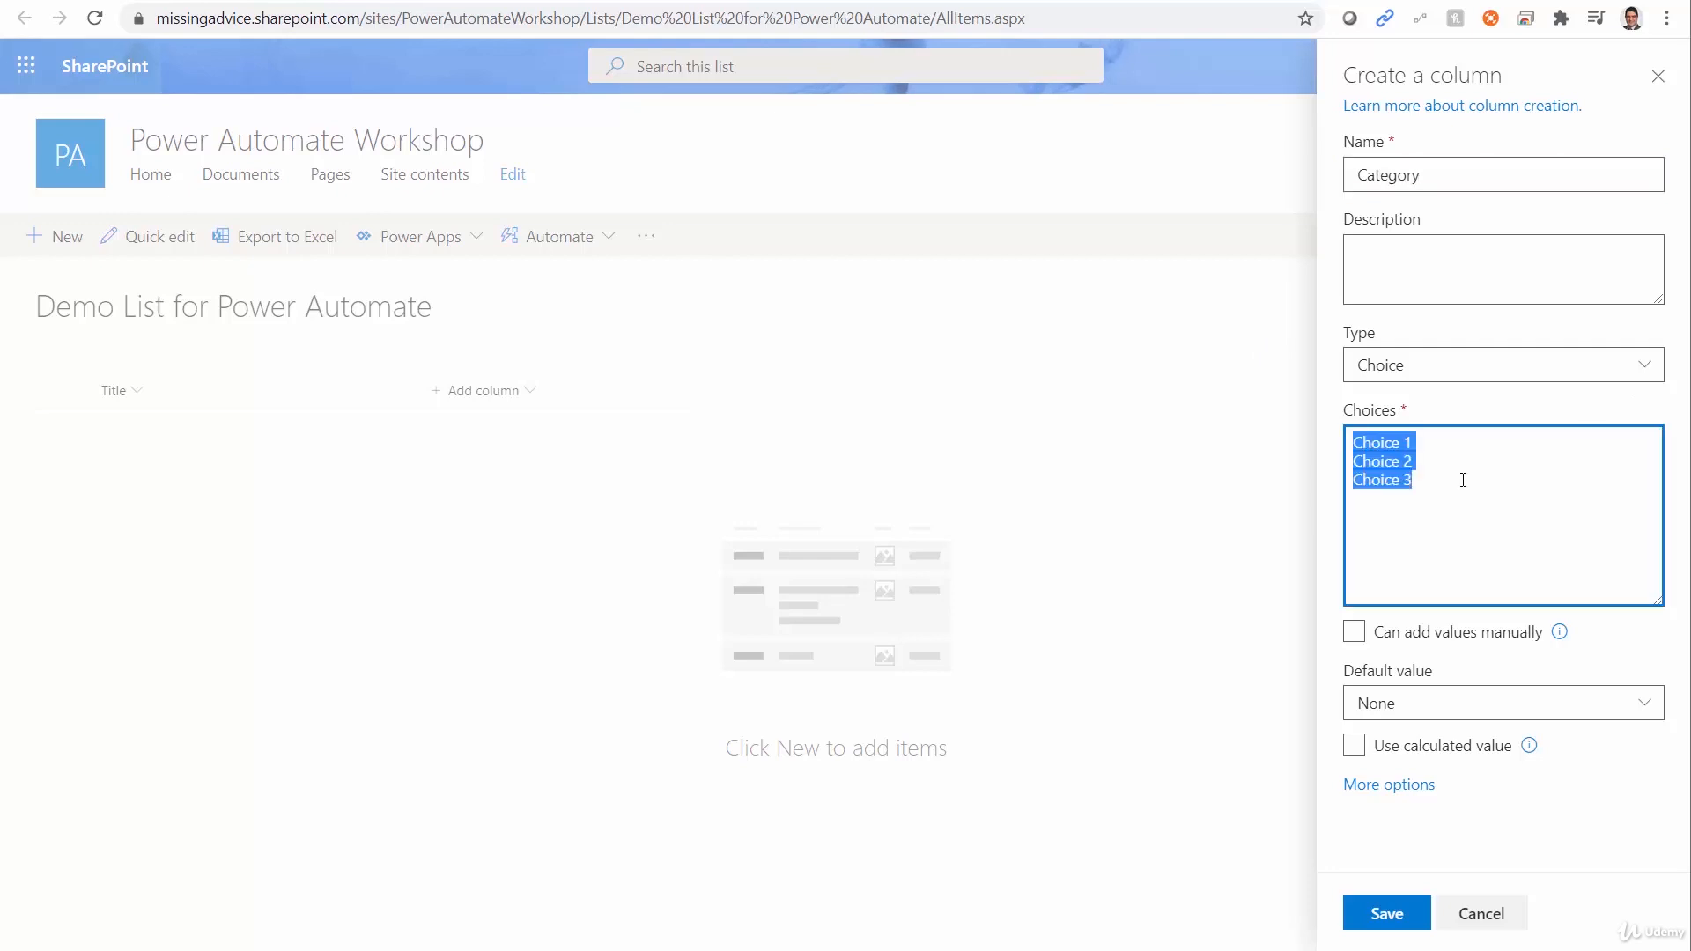
{"action": "type", "text": "Busi"}
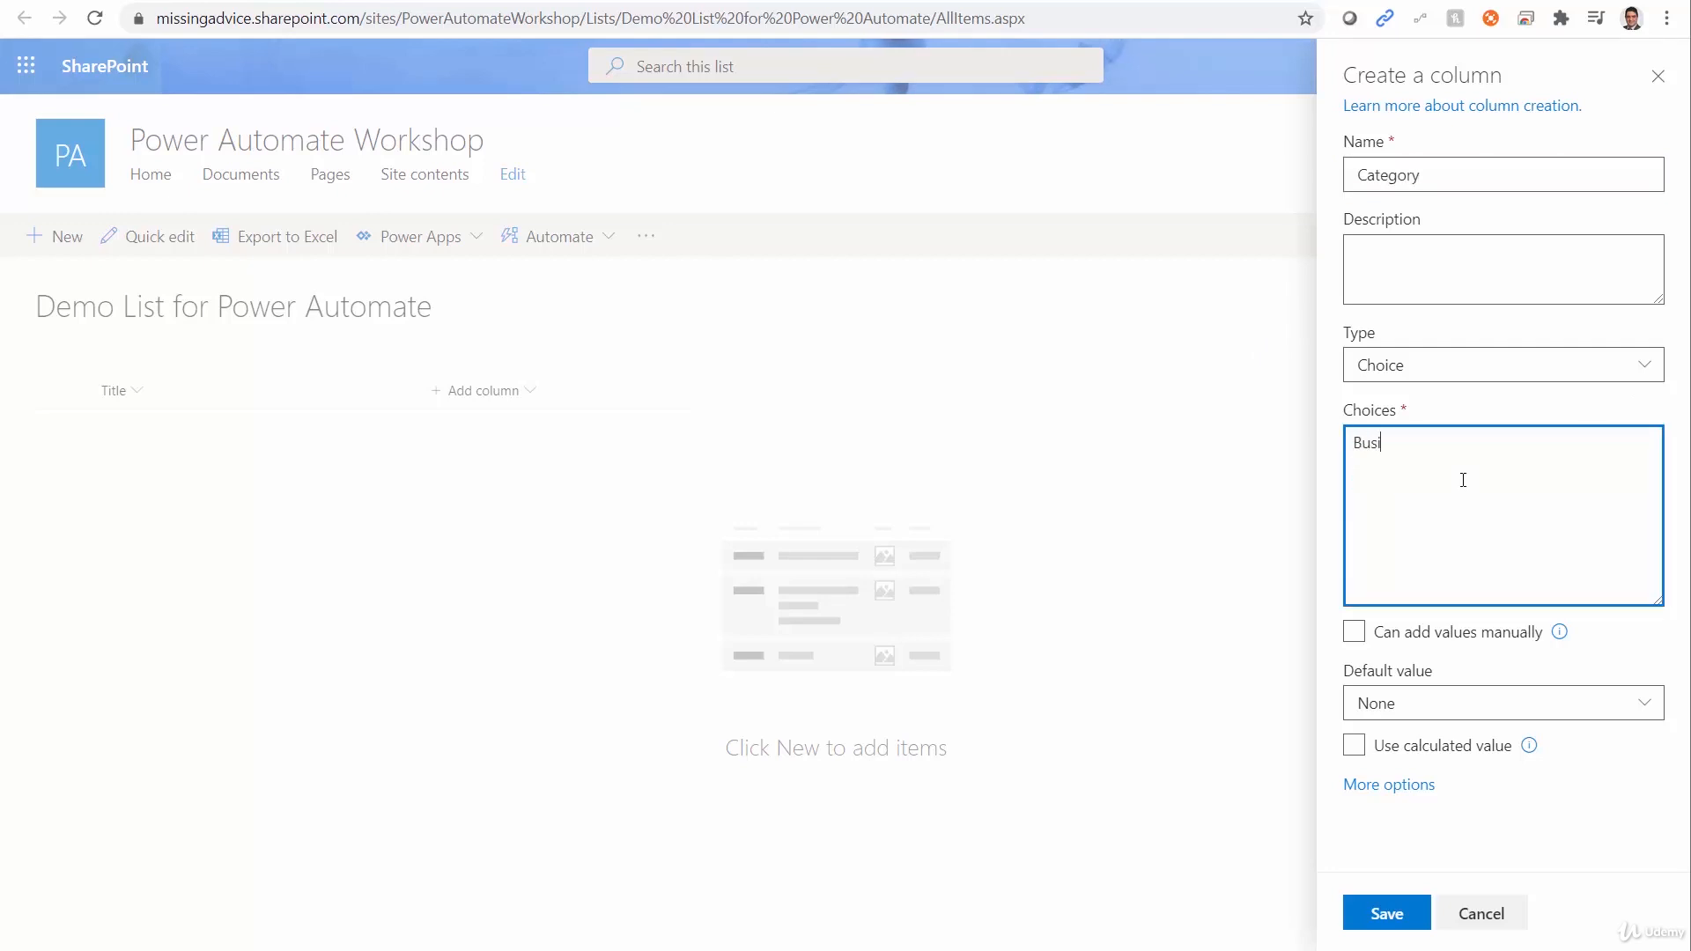
{"action": "type", "text": "ness "}
{"action": "type", "text": "Marketing "}
{"action": "type", "text": "Training "}
{"action": "type", "text": "HR"}
{"action": "left_click", "coordinate": [1379, 921]}
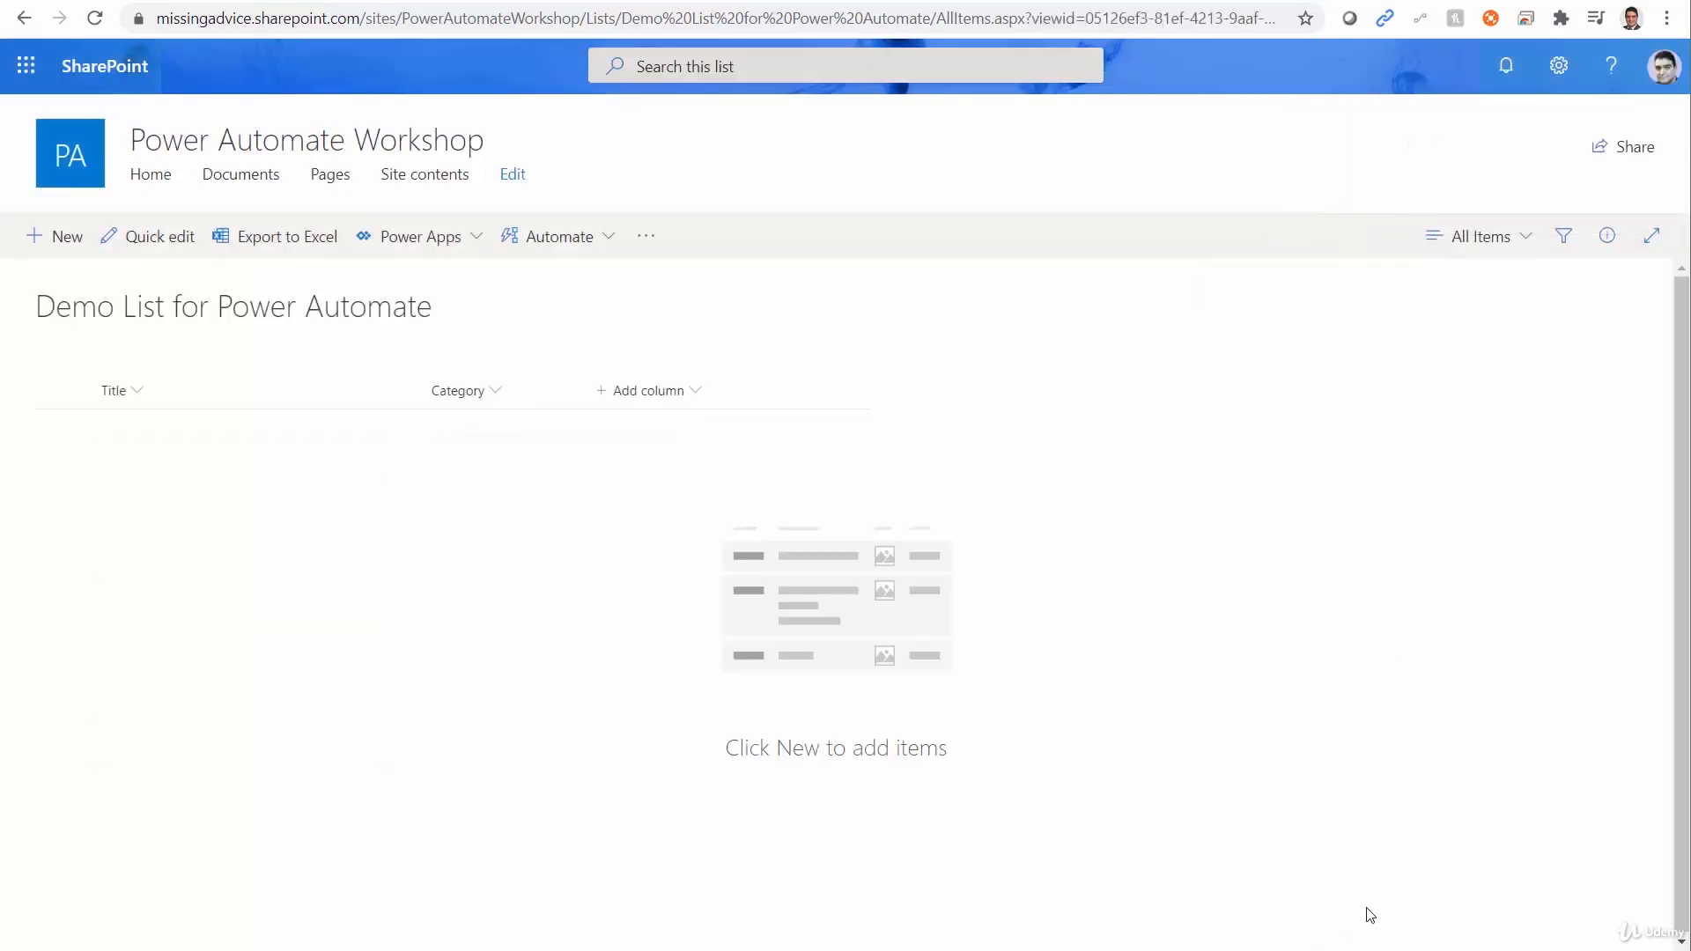
Add a multiple lines of text column named Comments to the list.
{"action": "left_click", "coordinate": [676, 396]}
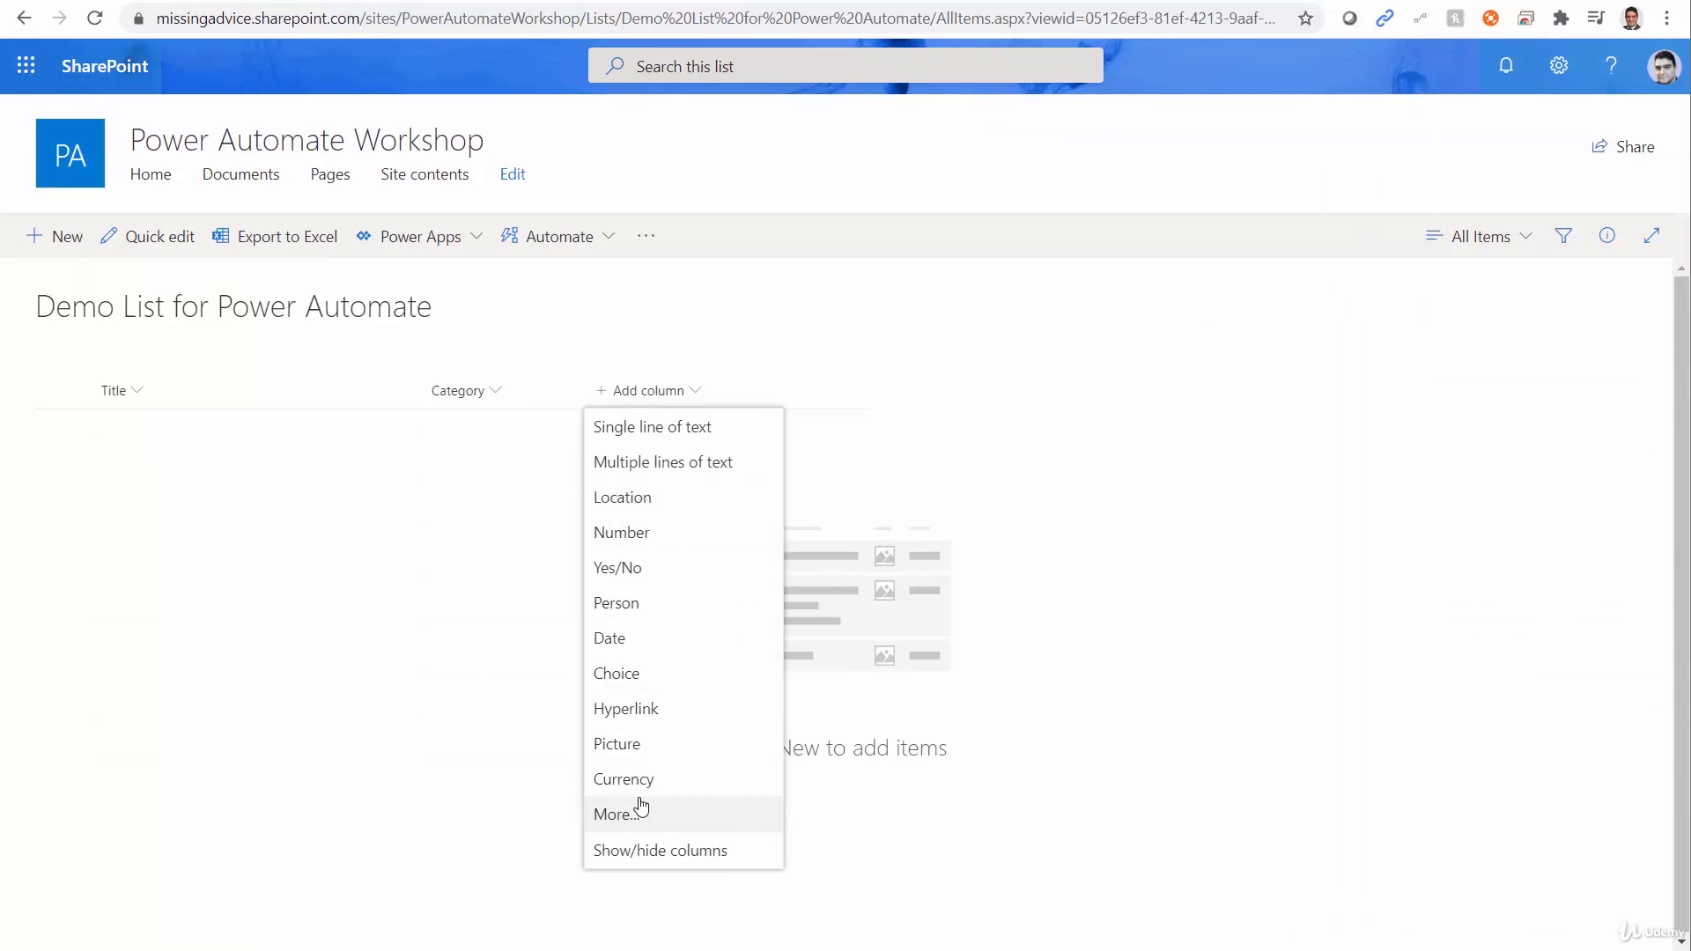
{"action": "left_click", "coordinate": [656, 463]}
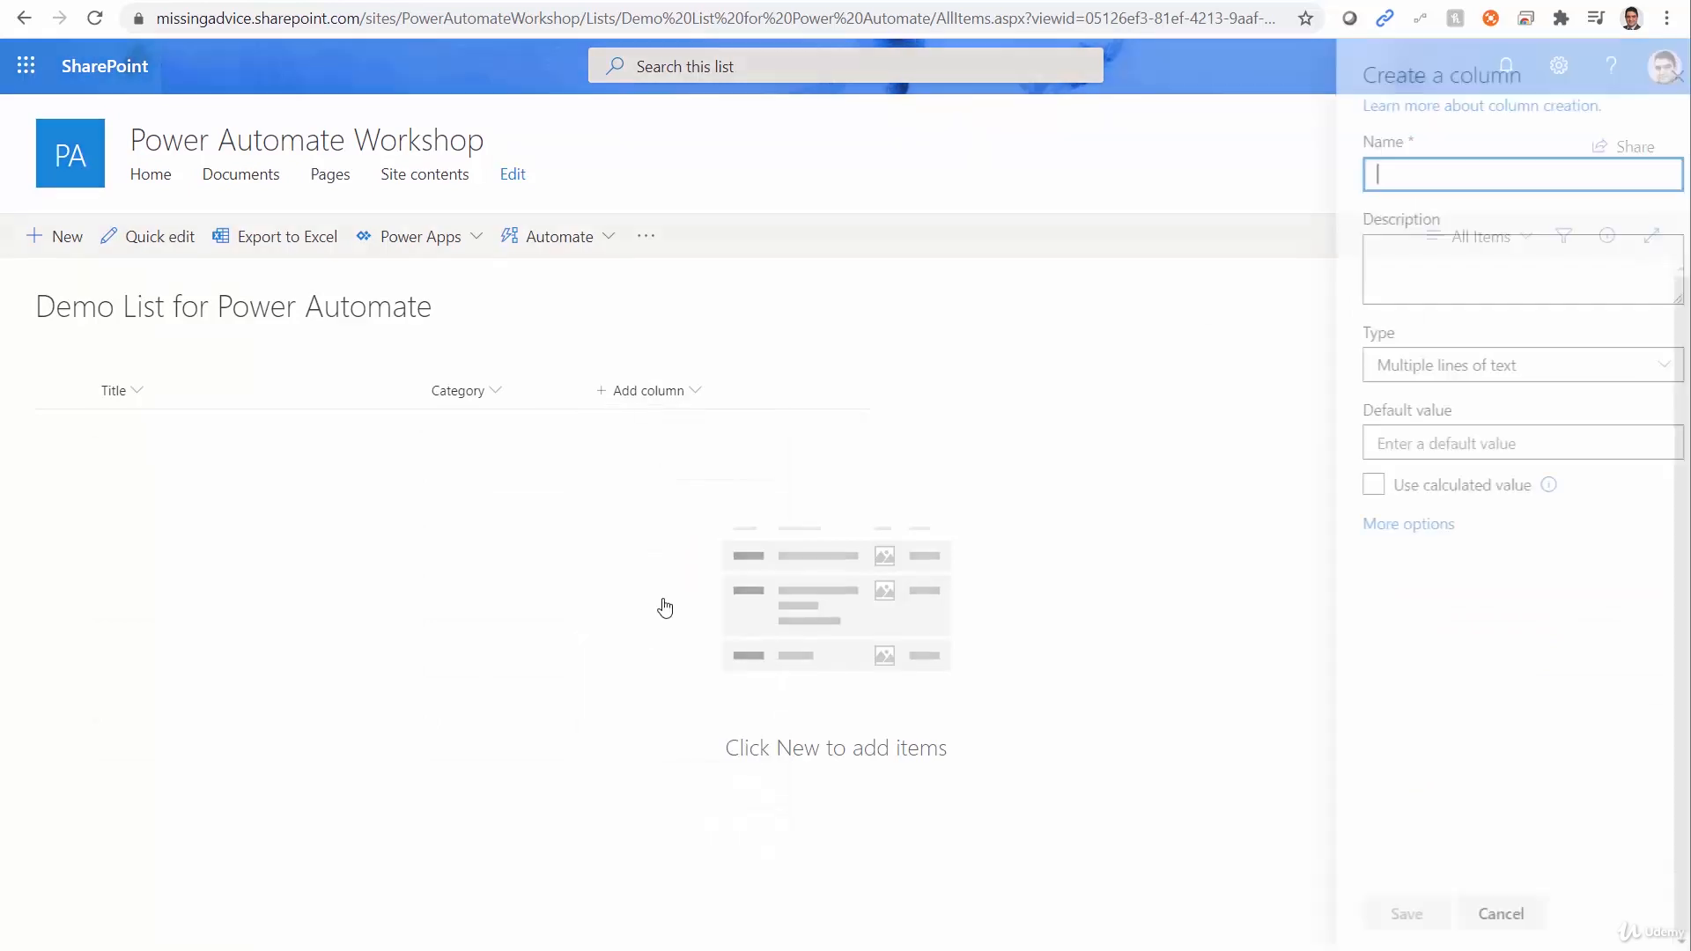
{"action": "type", "text": "Comments"}
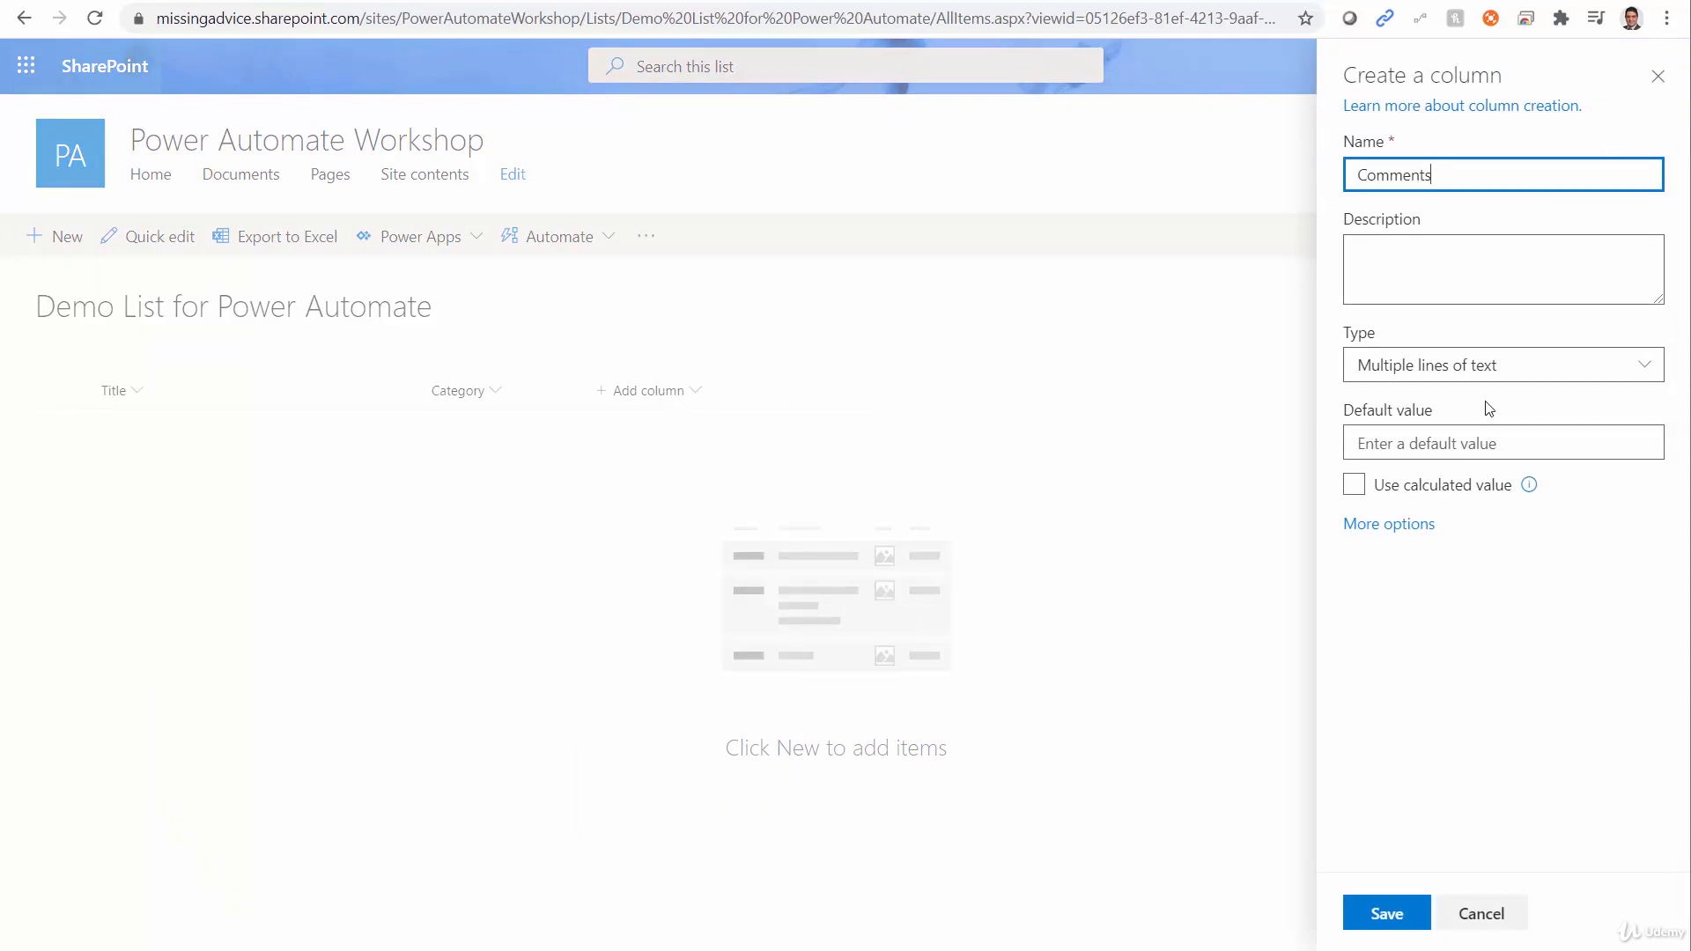
{"action": "left_click", "coordinate": [1393, 907]}
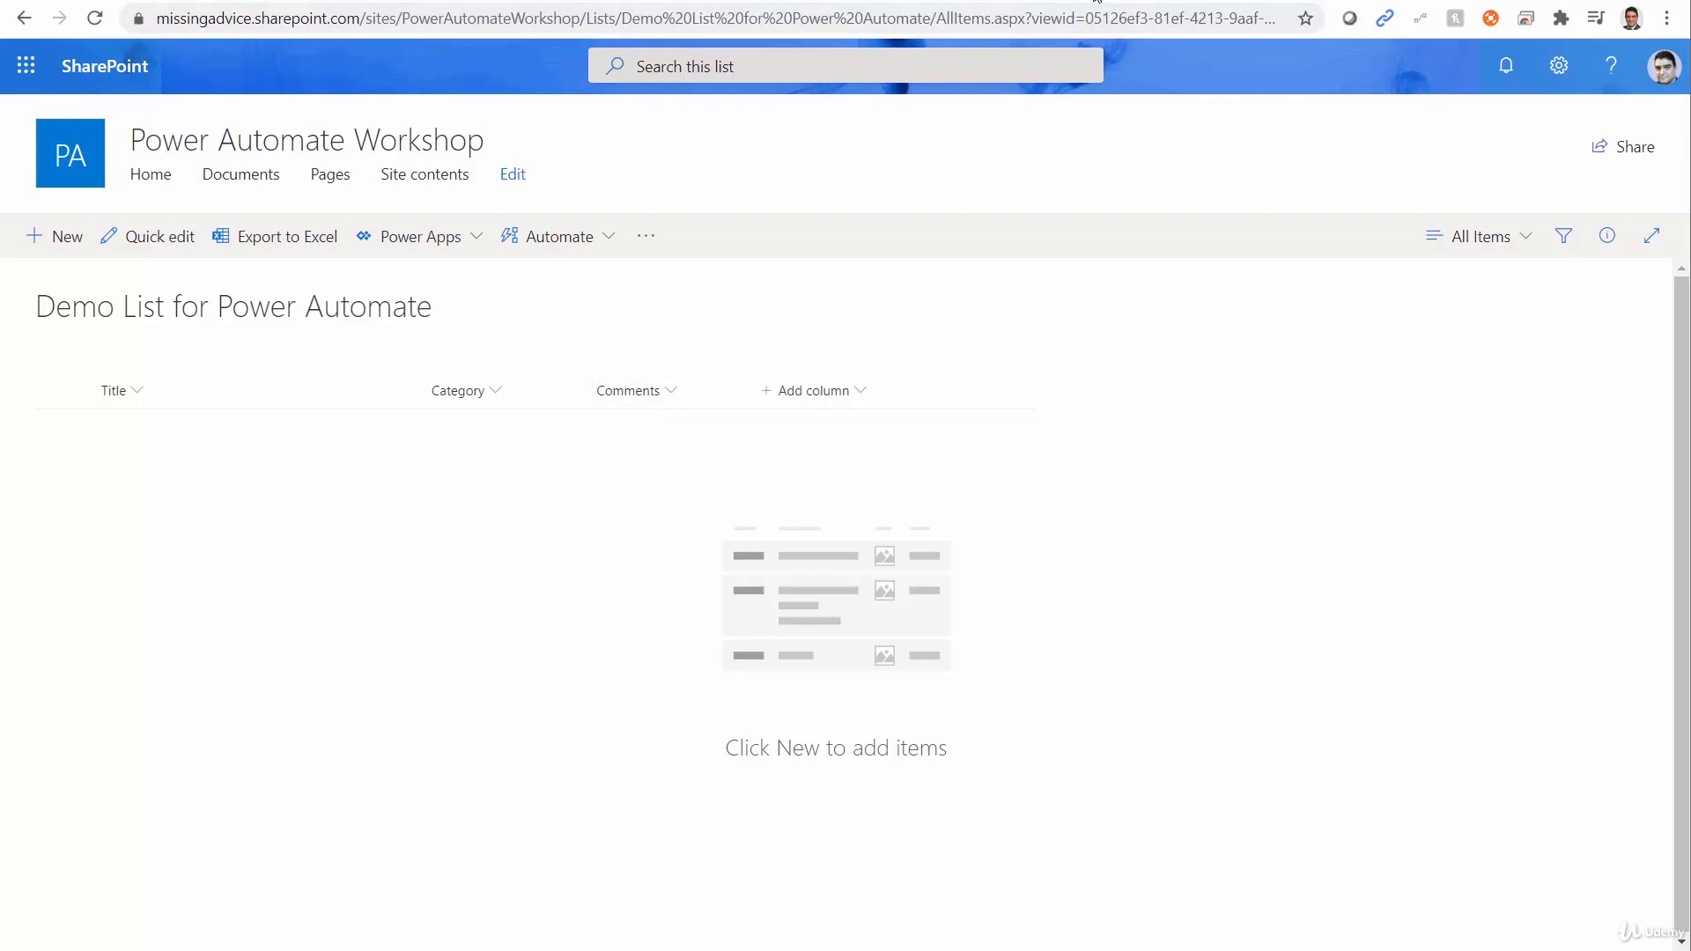
Open the Power Automate site in a new browser tab and go to its flow creation page.
{"action": "key", "text": "ctrl+t"}
{"action": "type", "text": "flow.microsoft.com/en-us/"}
{"action": "key", "text": "Return"}
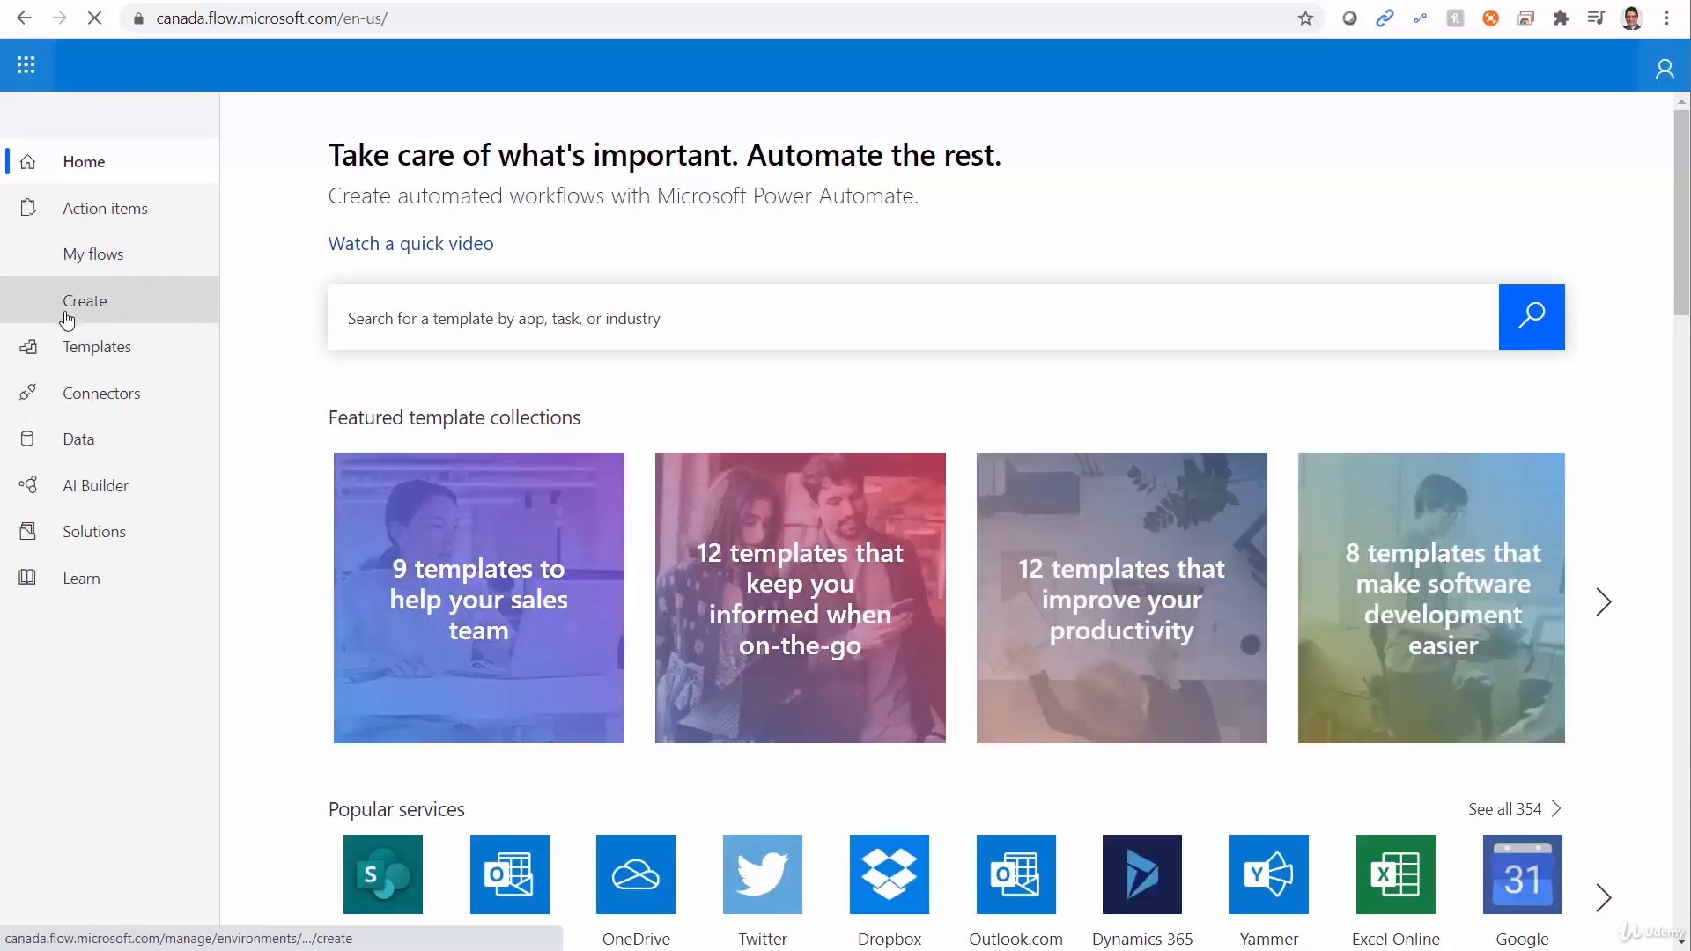
{"action": "left_click", "coordinate": [66, 305]}
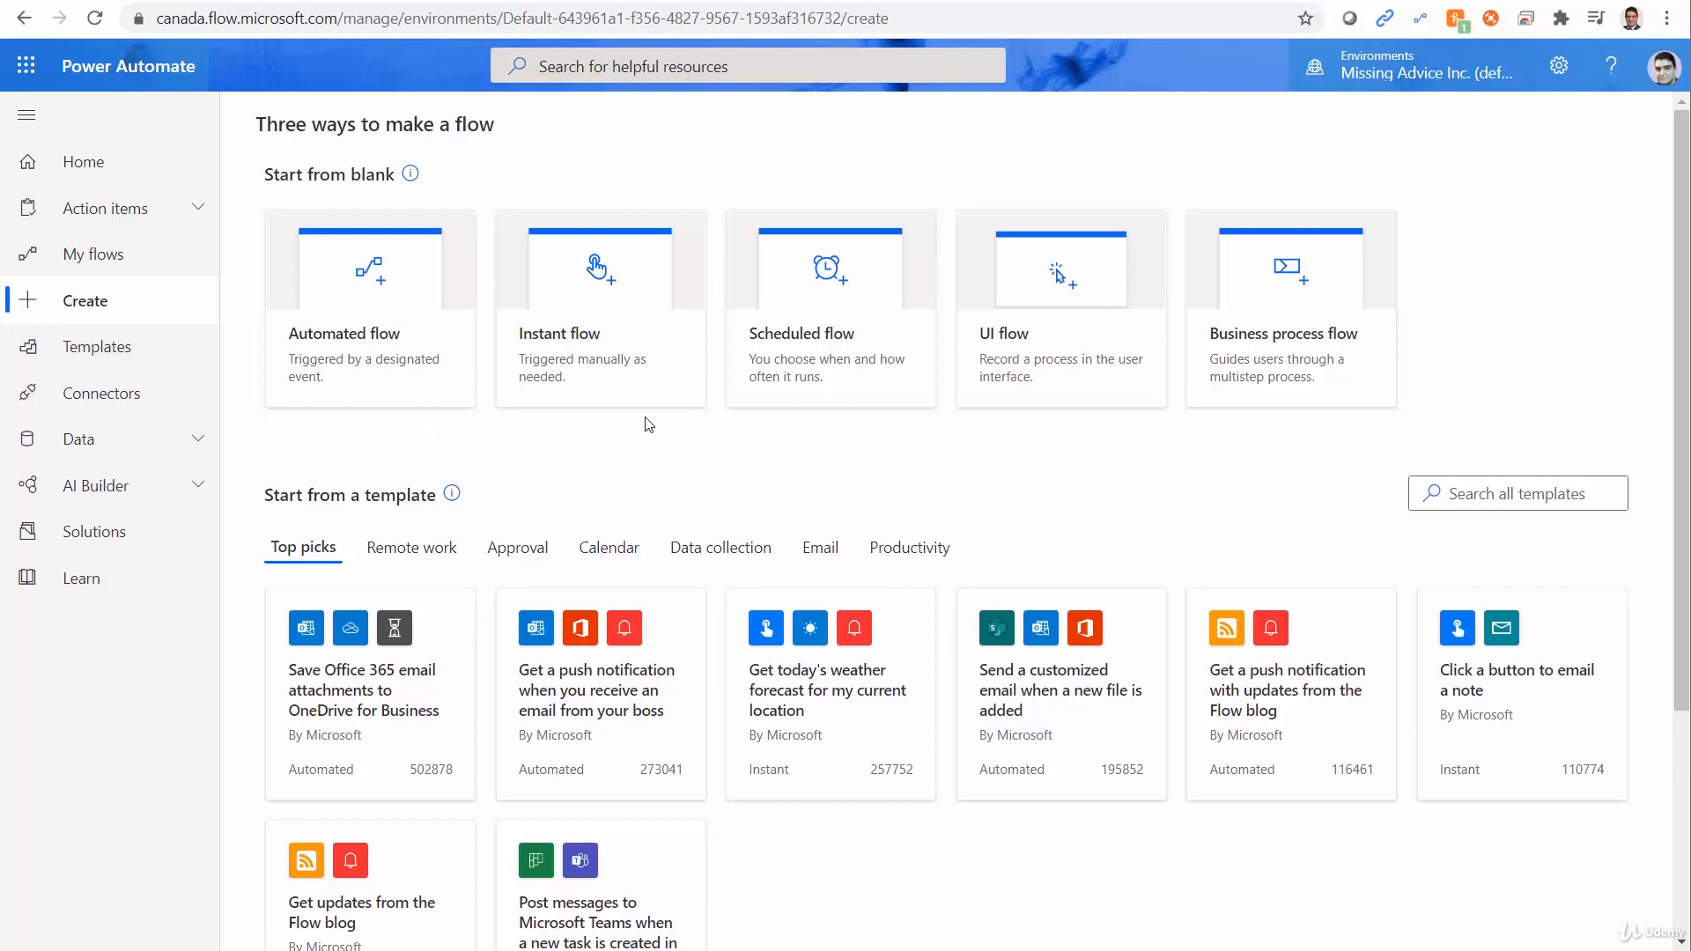
Create an instant flow named Insert to SharePoint List that uses the Manually trigger a flow trigger.
{"action": "left_click", "coordinate": [572, 339]}
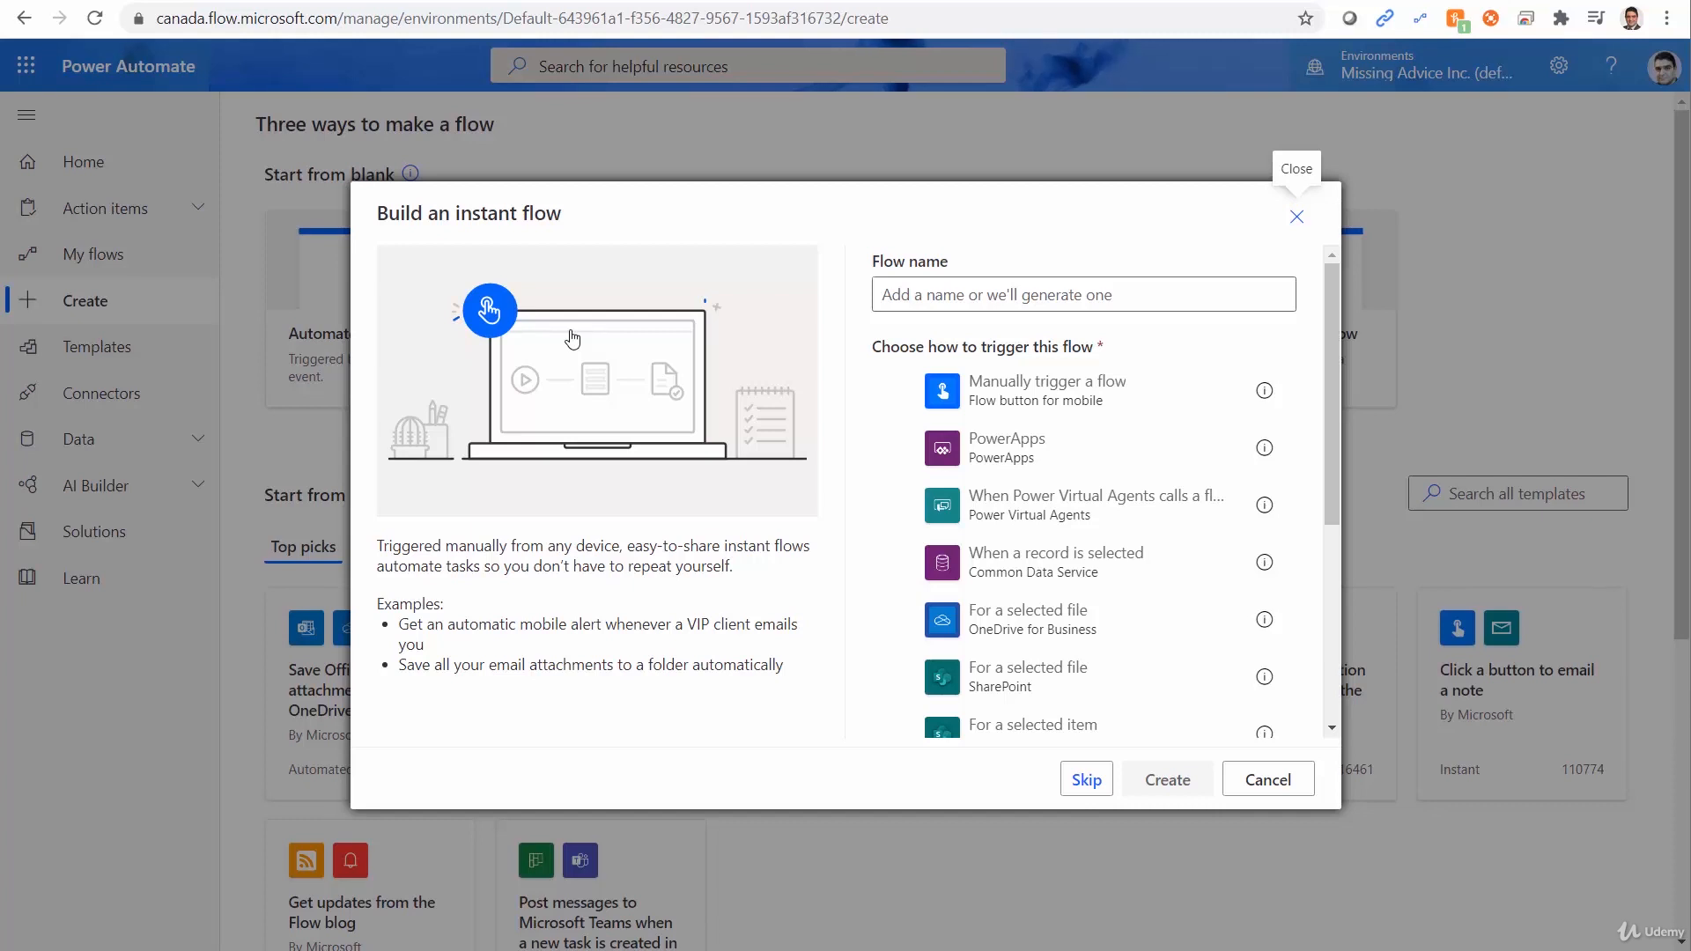
{"action": "left_click", "coordinate": [1044, 403]}
{"action": "left_click", "coordinate": [985, 293]}
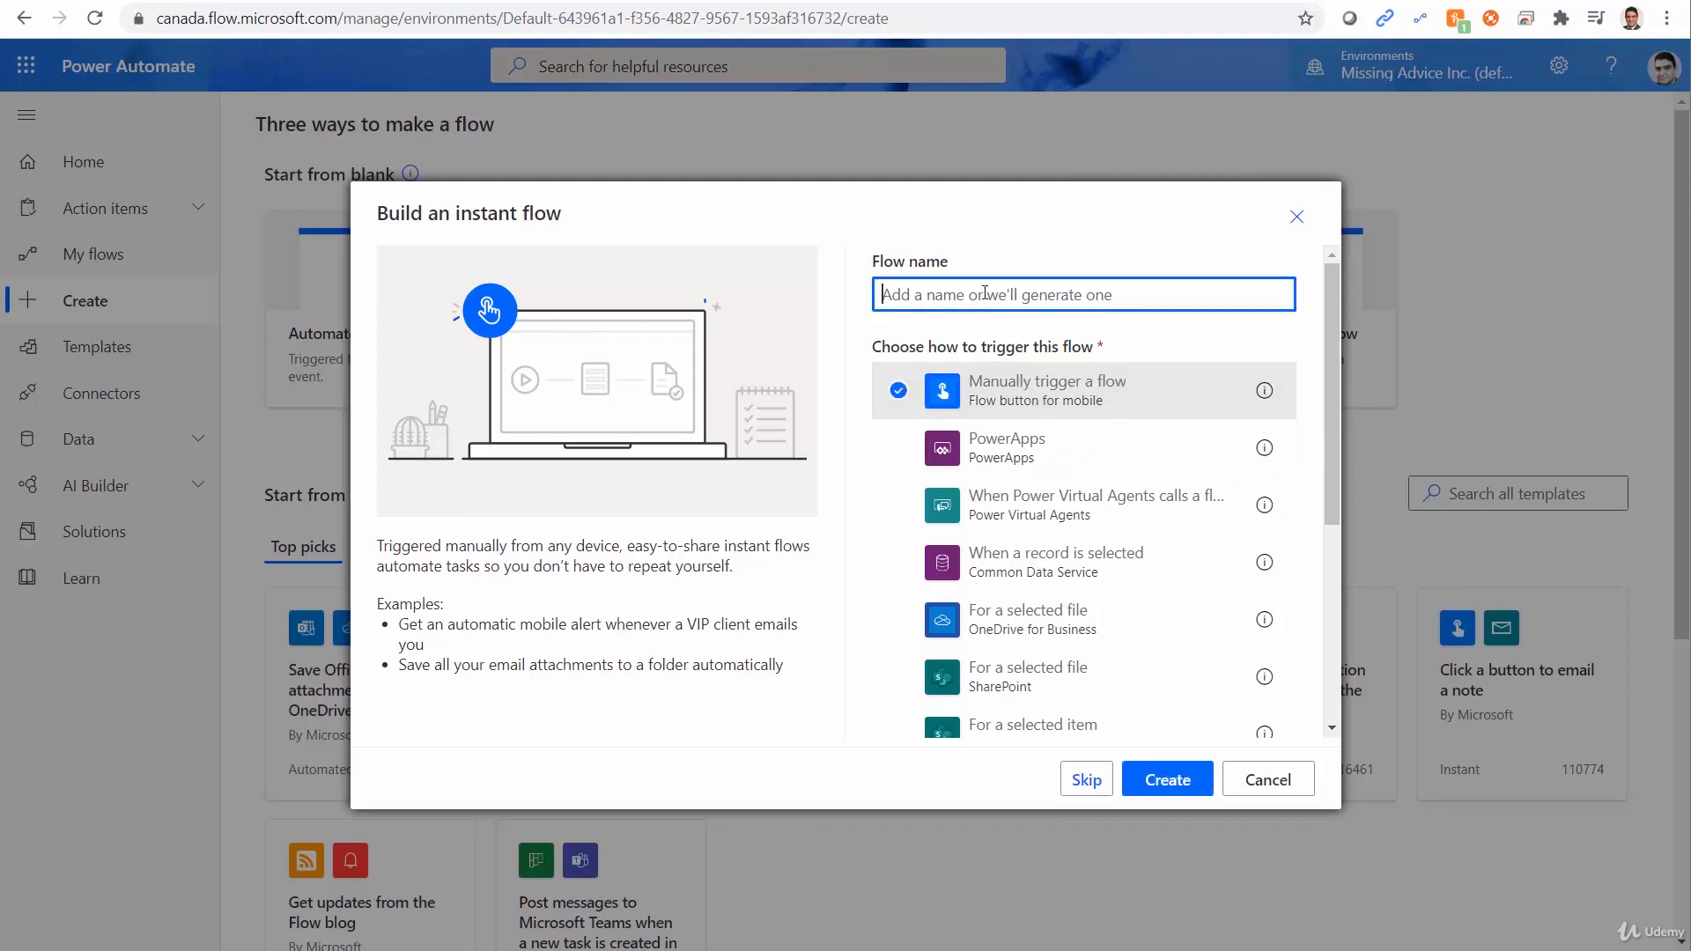
{"action": "type", "text": "Insert"}
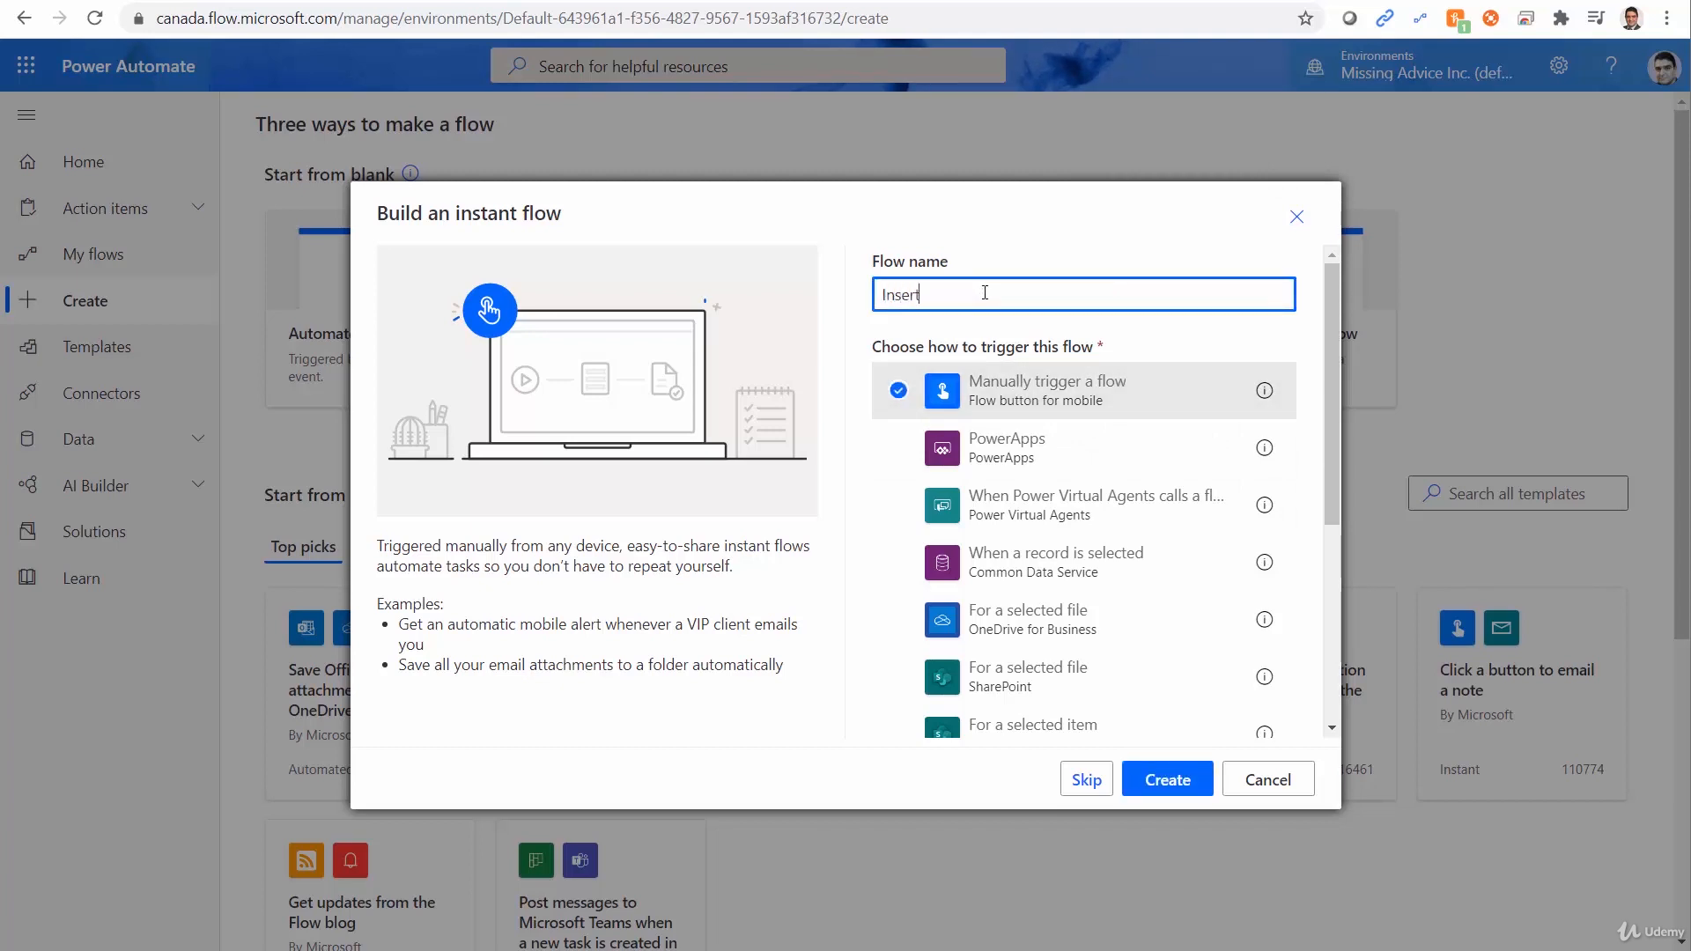
{"action": "type", "text": " to SharePoint List"}
{"action": "left_click", "coordinate": [1167, 780]}
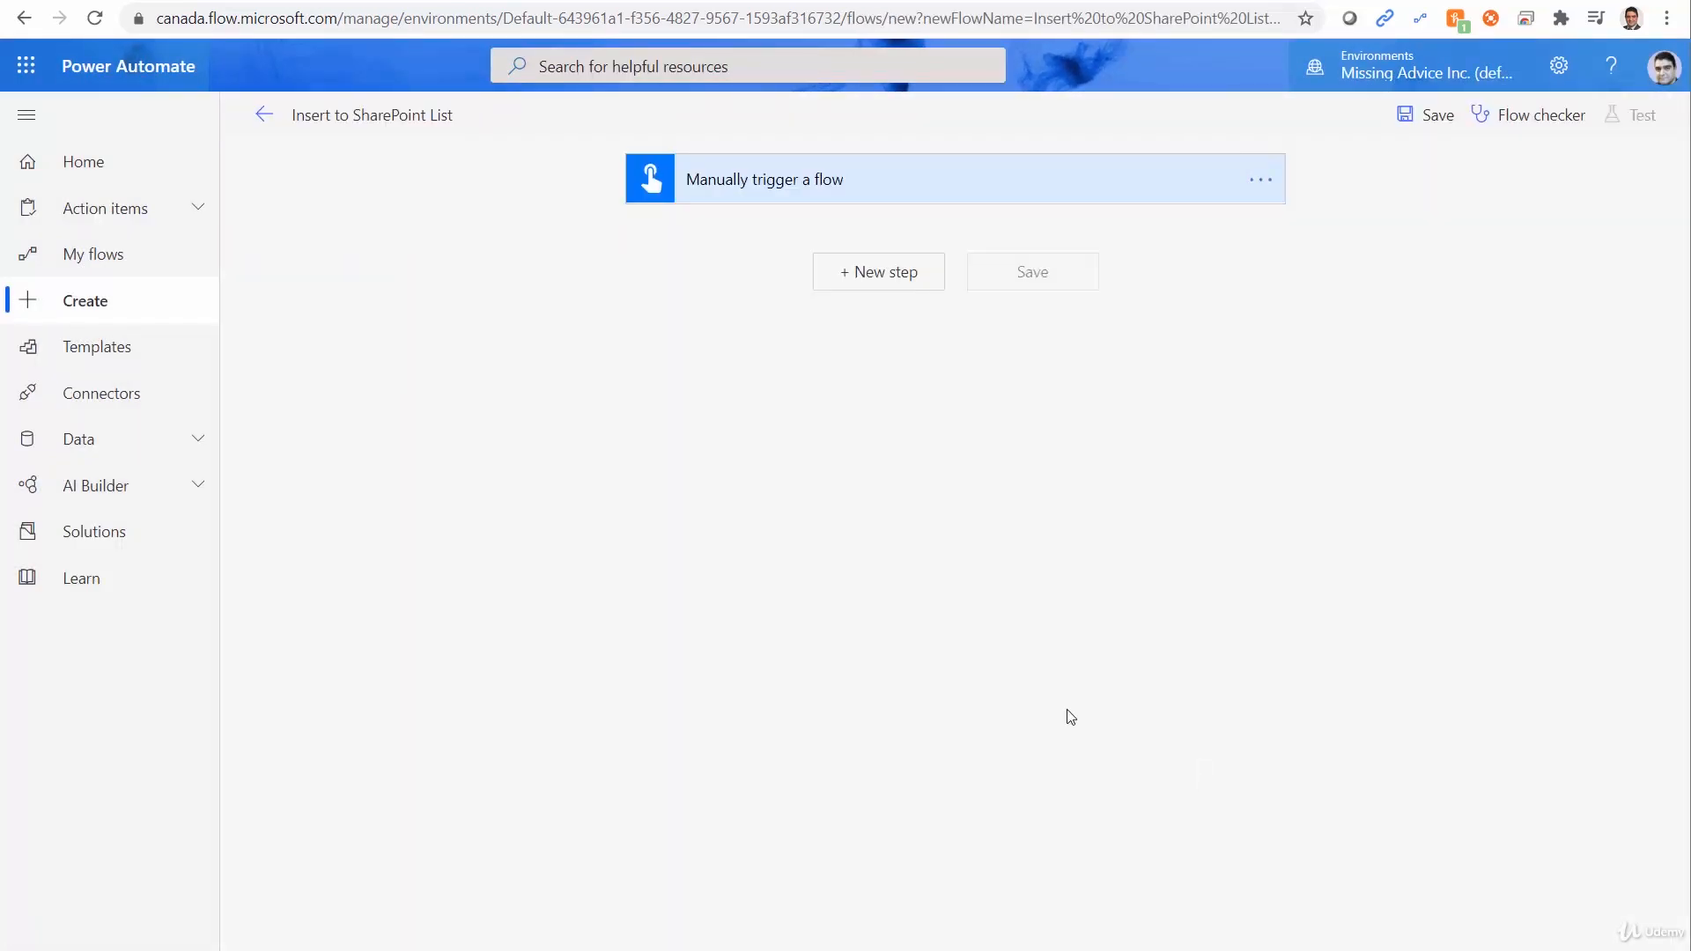
Add a text input named Title to the manual trigger.
{"action": "left_click", "coordinate": [857, 199]}
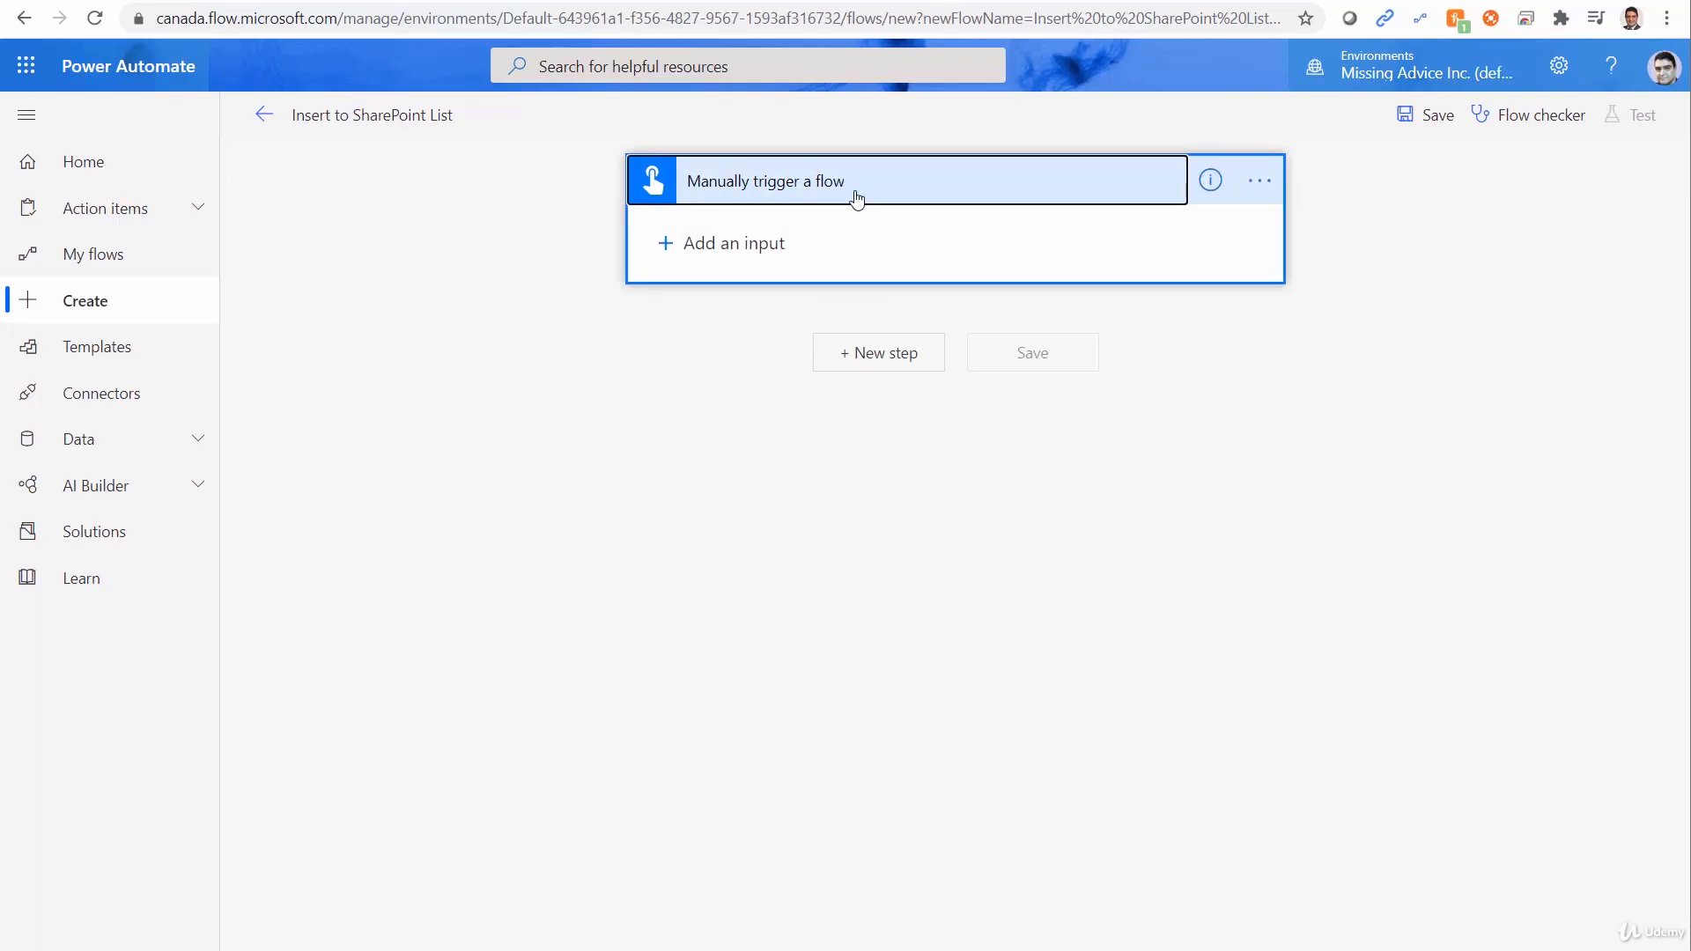
{"action": "left_click", "coordinate": [663, 240]}
{"action": "left_click", "coordinate": [697, 283]}
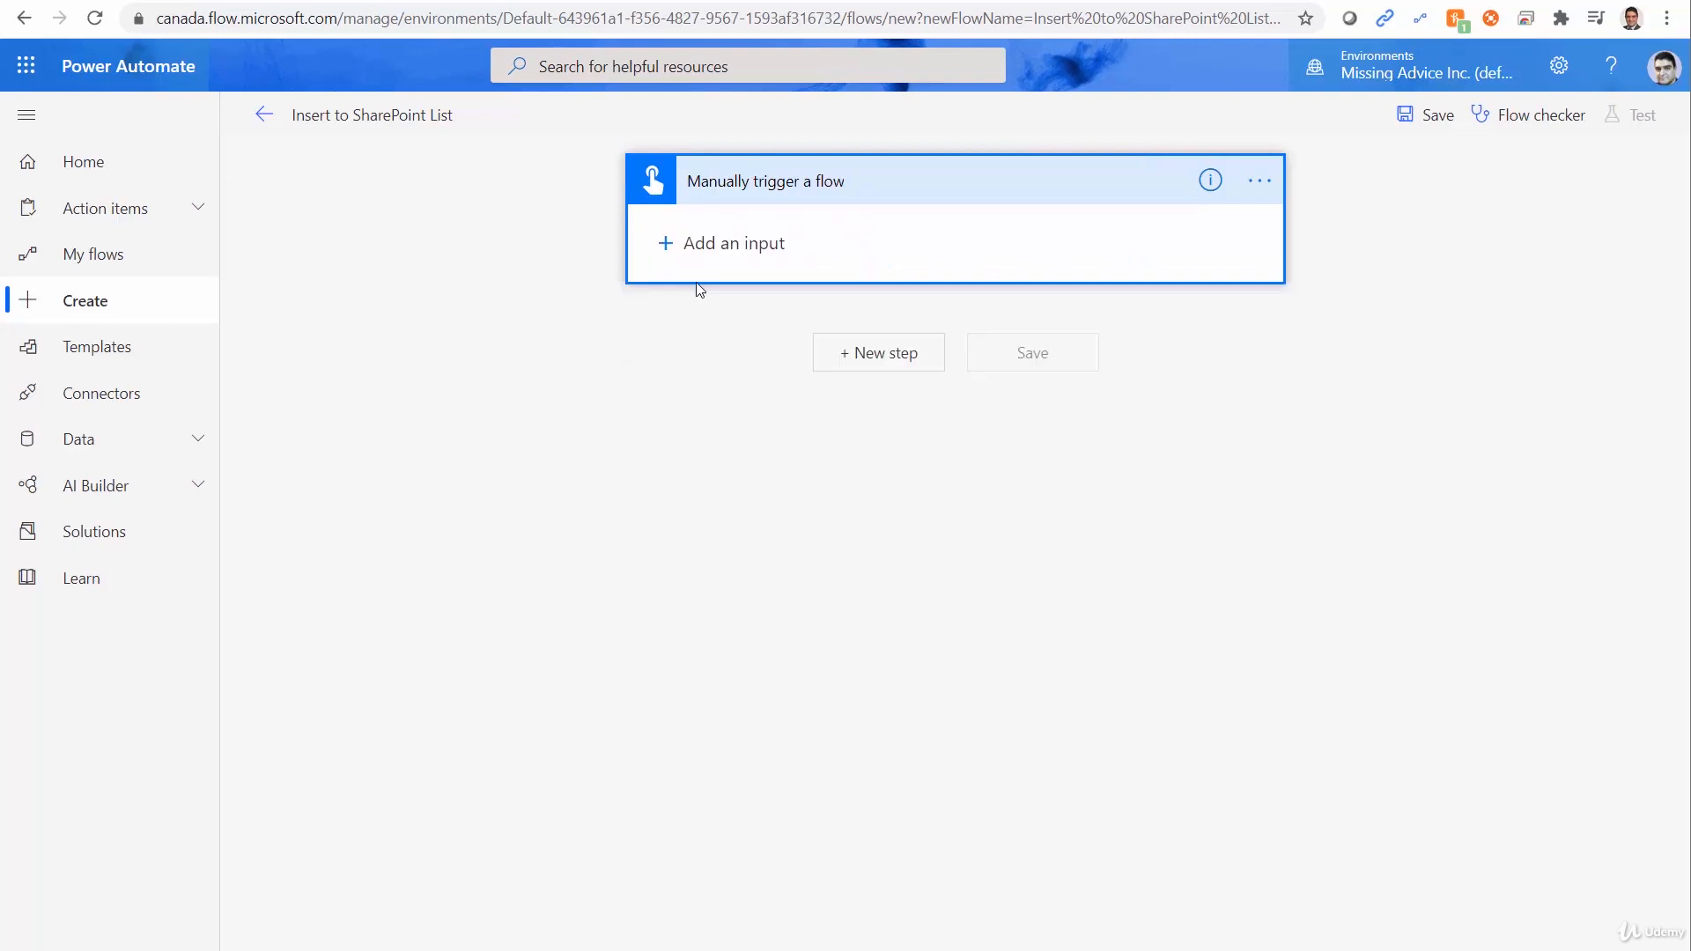
{"action": "double_click", "coordinate": [736, 232]}
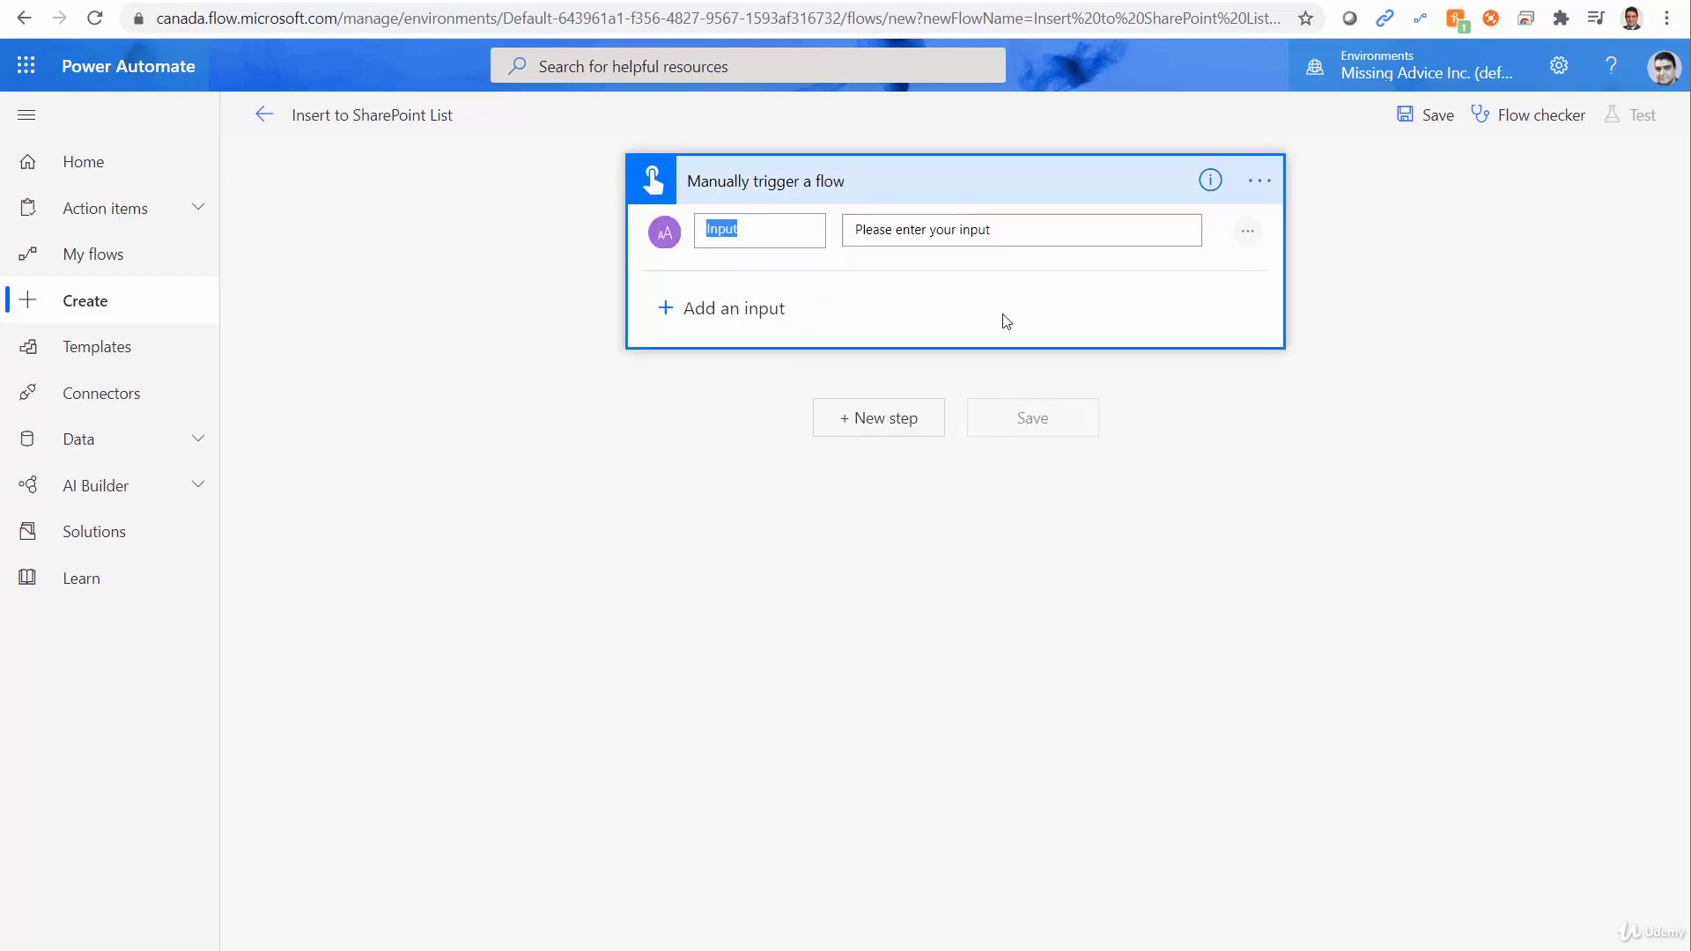
{"action": "type", "text": "Title"}
Add a second text input named Category to the manual trigger.
{"action": "left_click", "coordinate": [666, 307]}
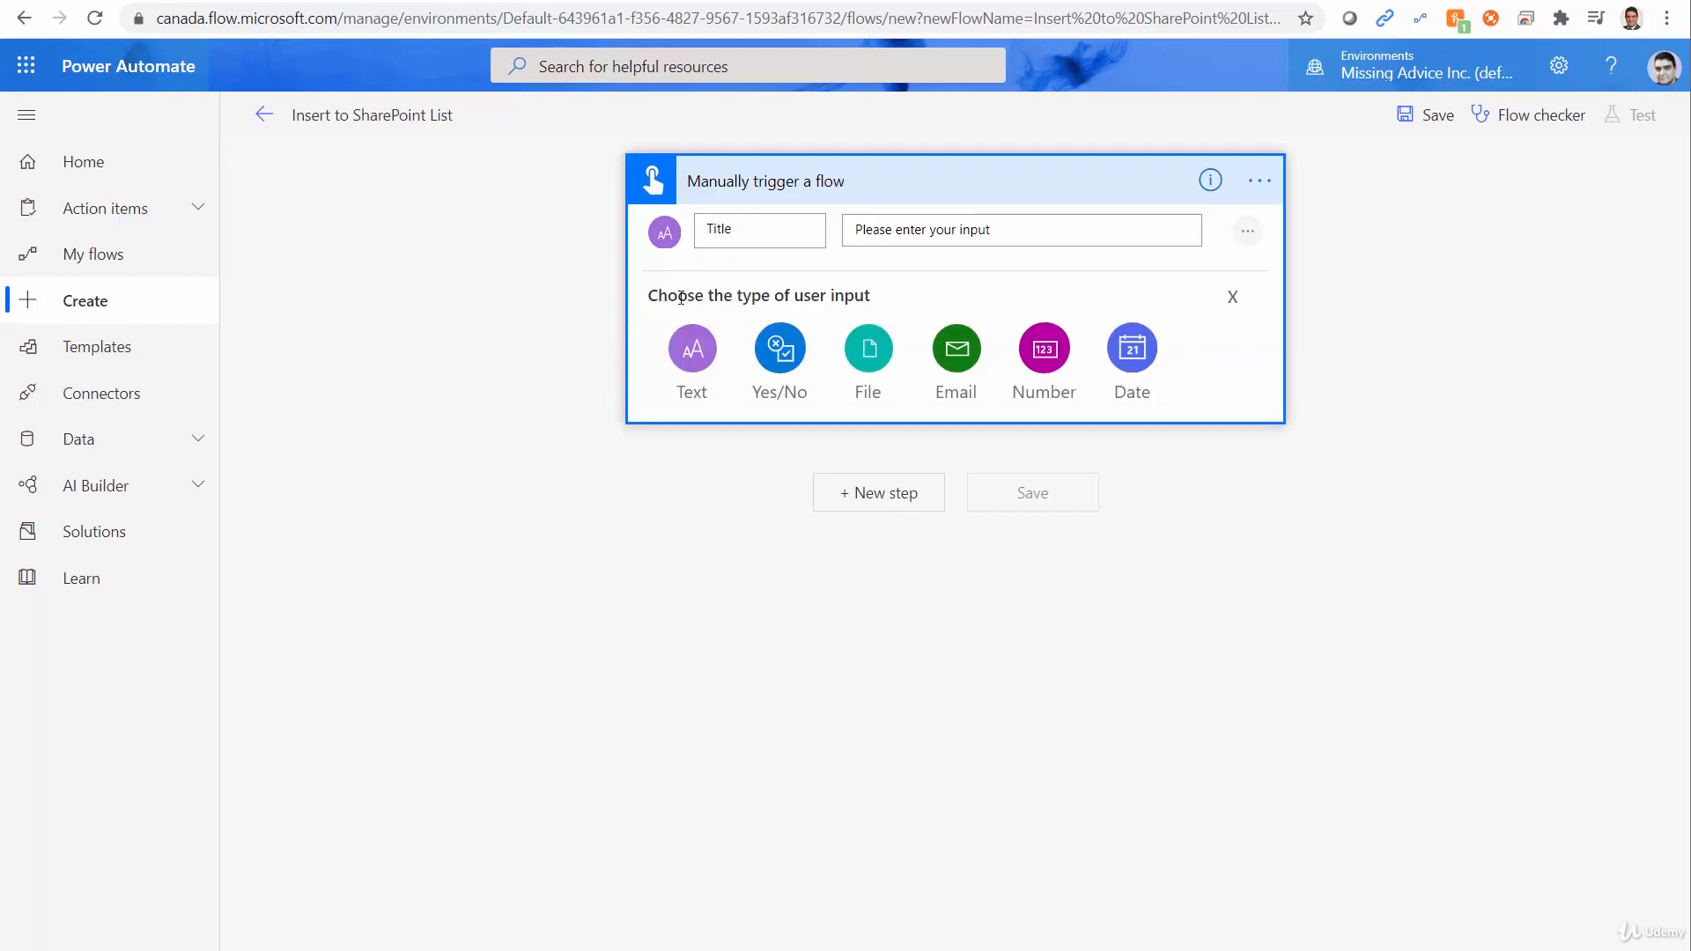
{"action": "left_click", "coordinate": [690, 360]}
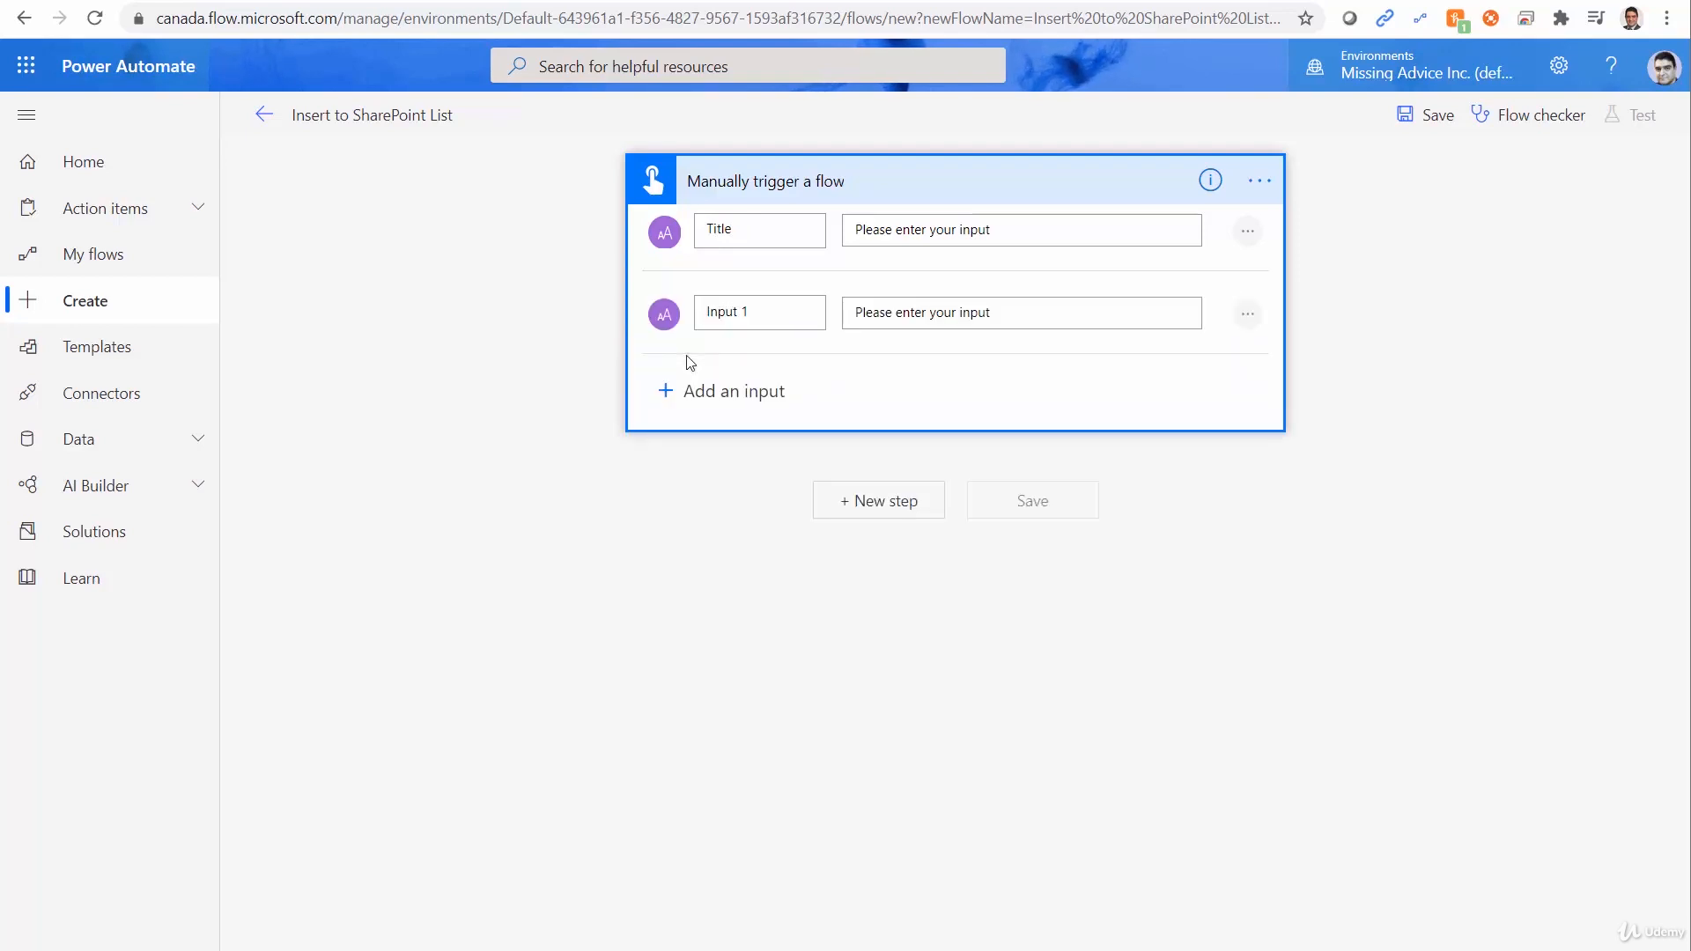
{"action": "double_click", "coordinate": [726, 312]}
{"action": "type", "text": "Category"}
Add a third text input named Comments to the manual trigger.
{"action": "left_click", "coordinate": [666, 392]}
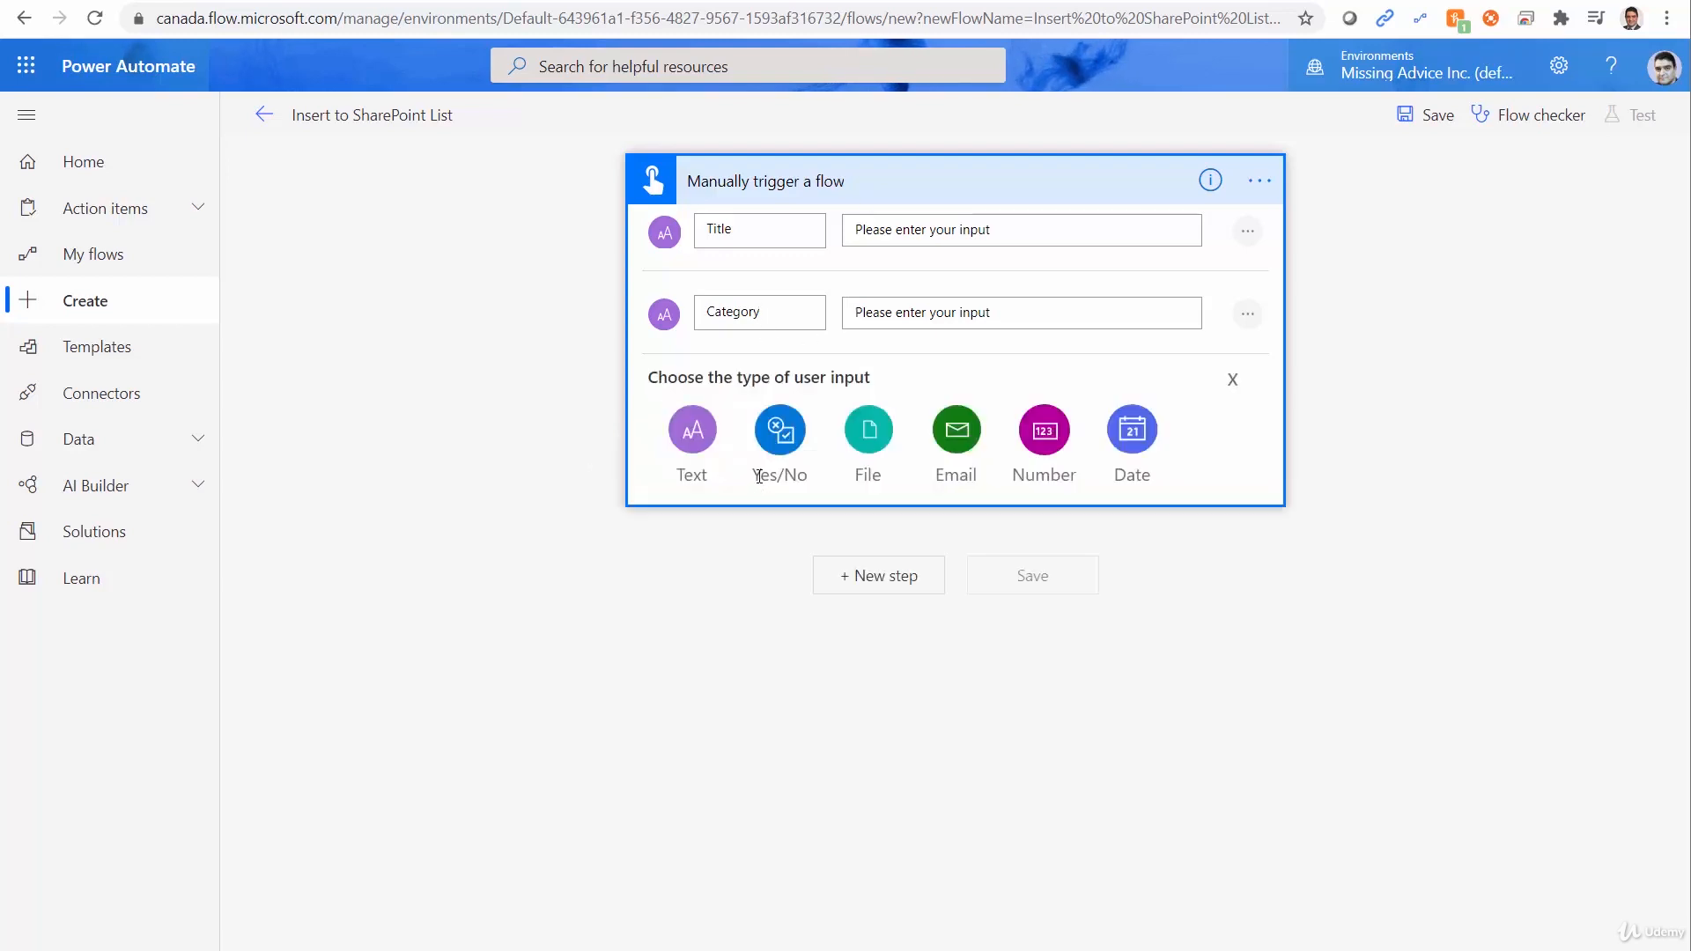
{"action": "left_click", "coordinate": [690, 438]}
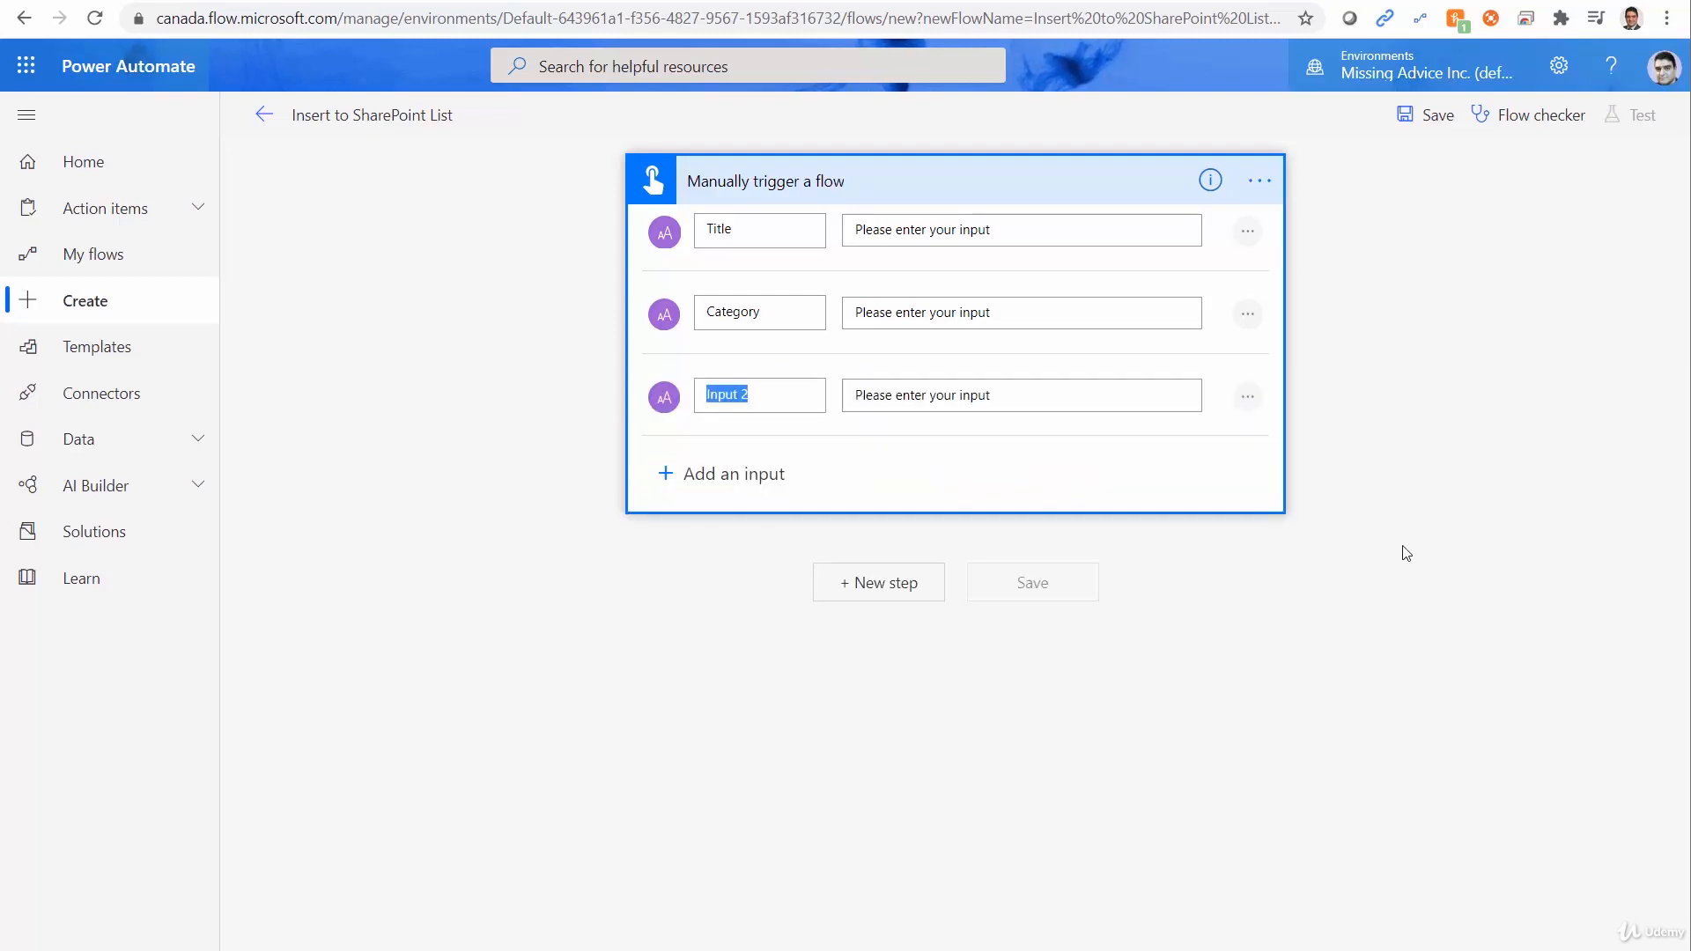
{"action": "type", "text": "Comments"}
{"action": "left_click", "coordinate": [1367, 607]}
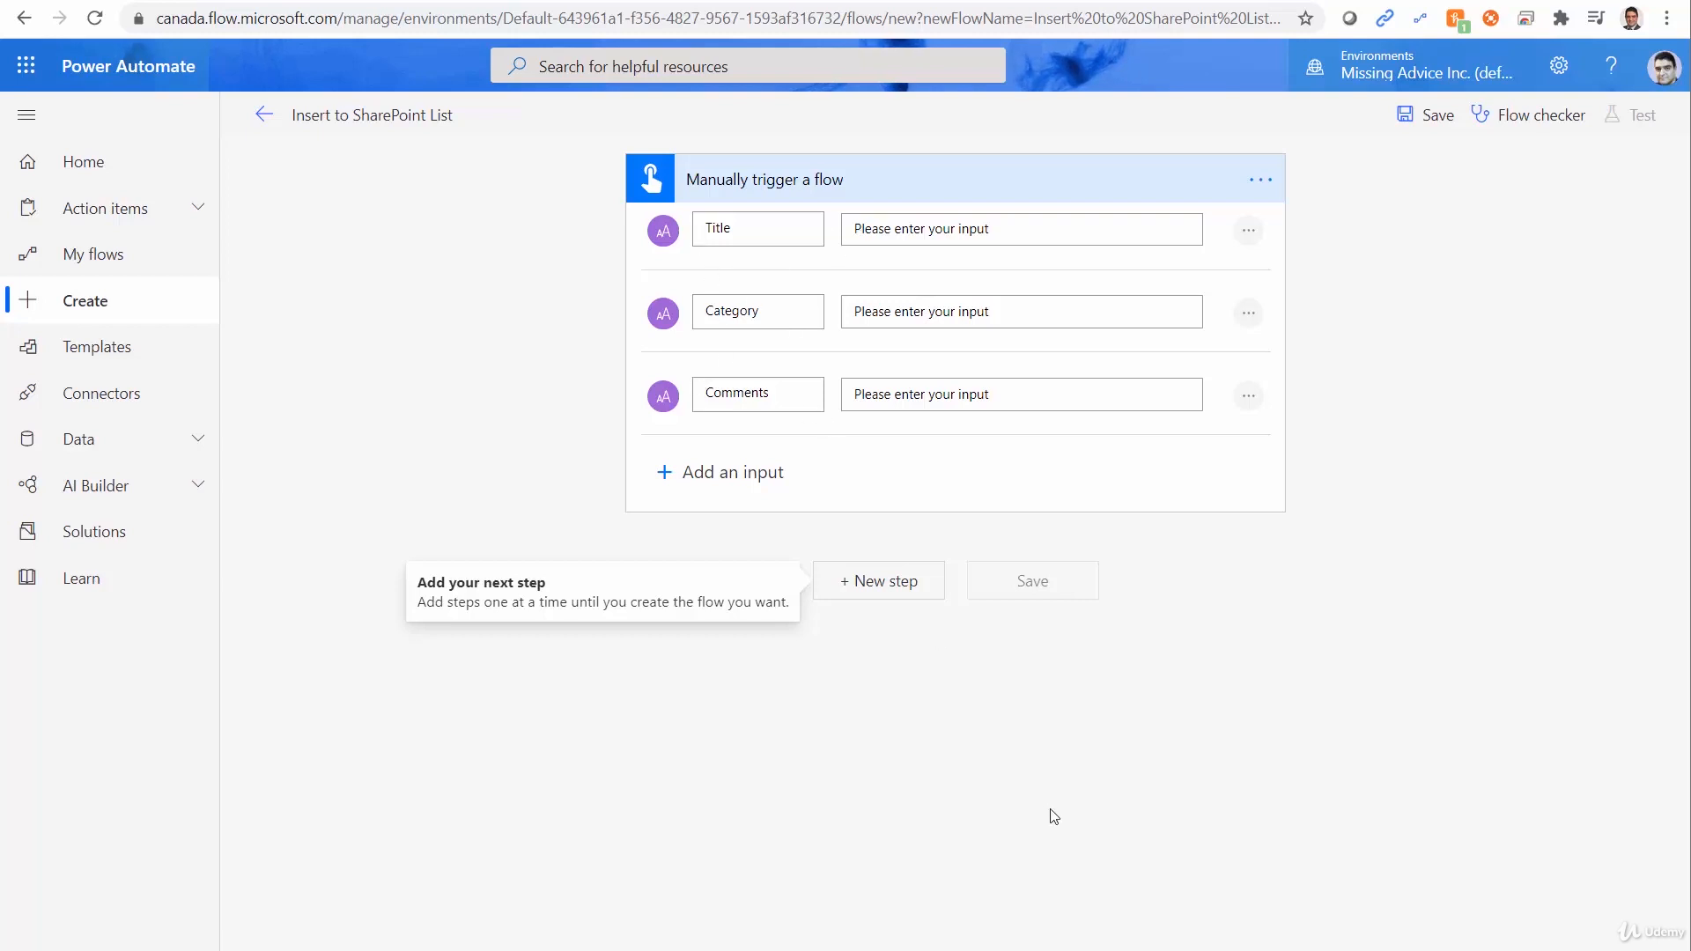
Start adding a flow action below the trigger, and copy the demo list's web address from its SharePoint browser tab.
{"action": "left_click", "coordinate": [879, 595]}
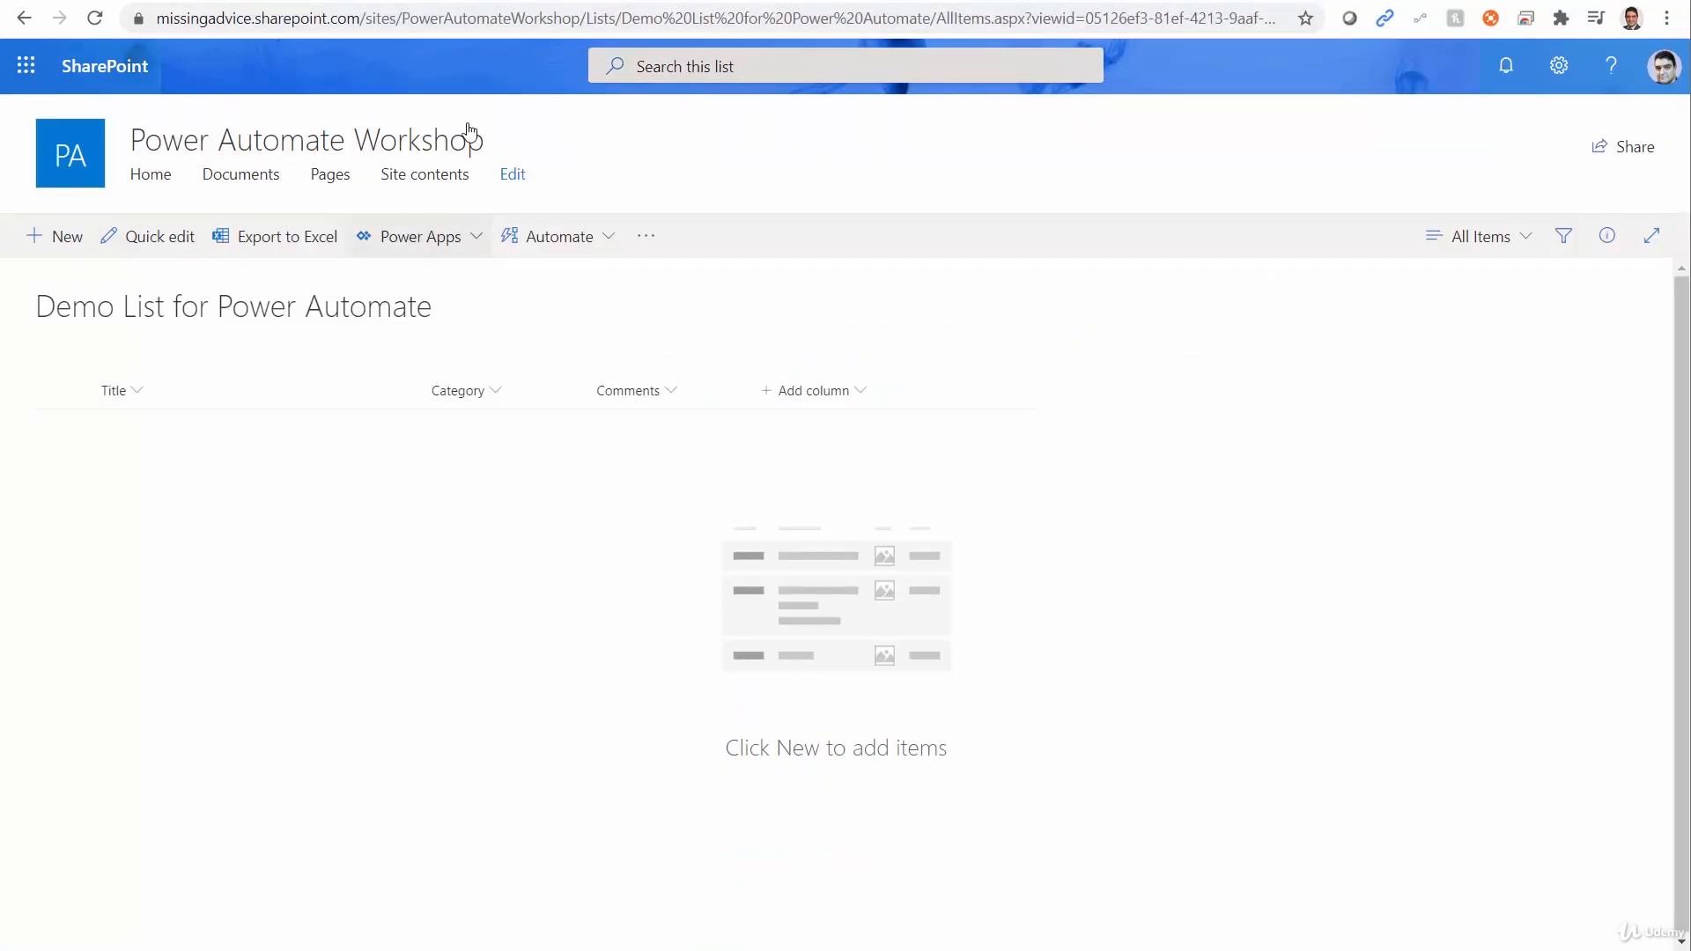
{"action": "left_click", "coordinate": [465, 12]}
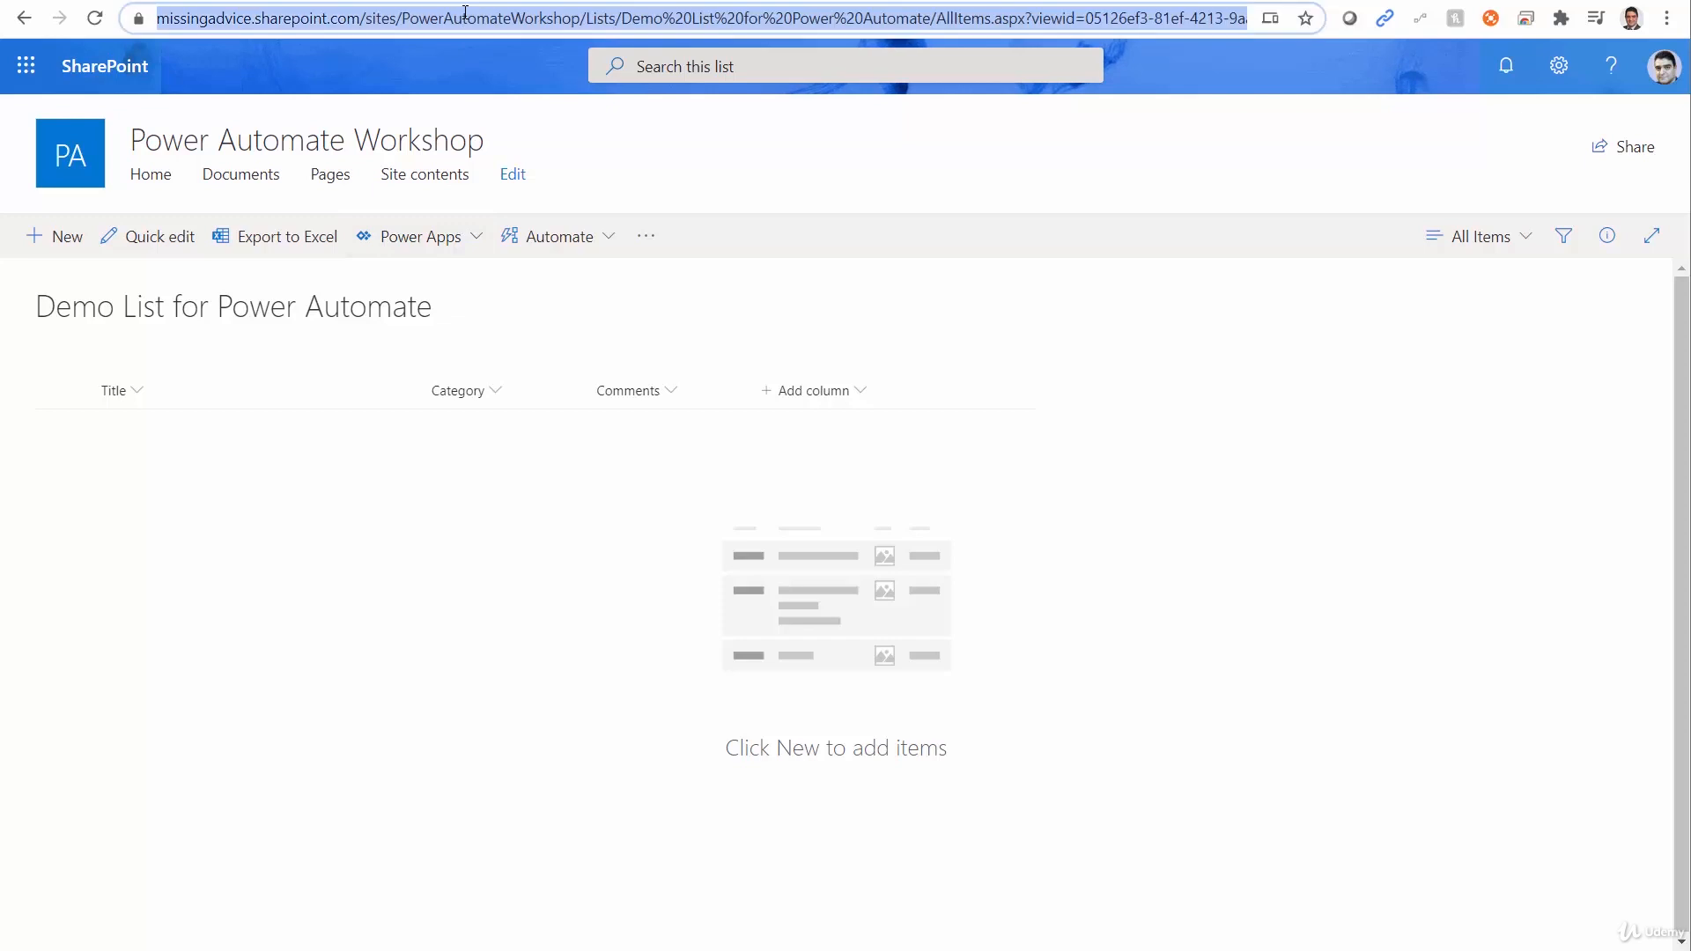
{"action": "key", "text": "Home"}
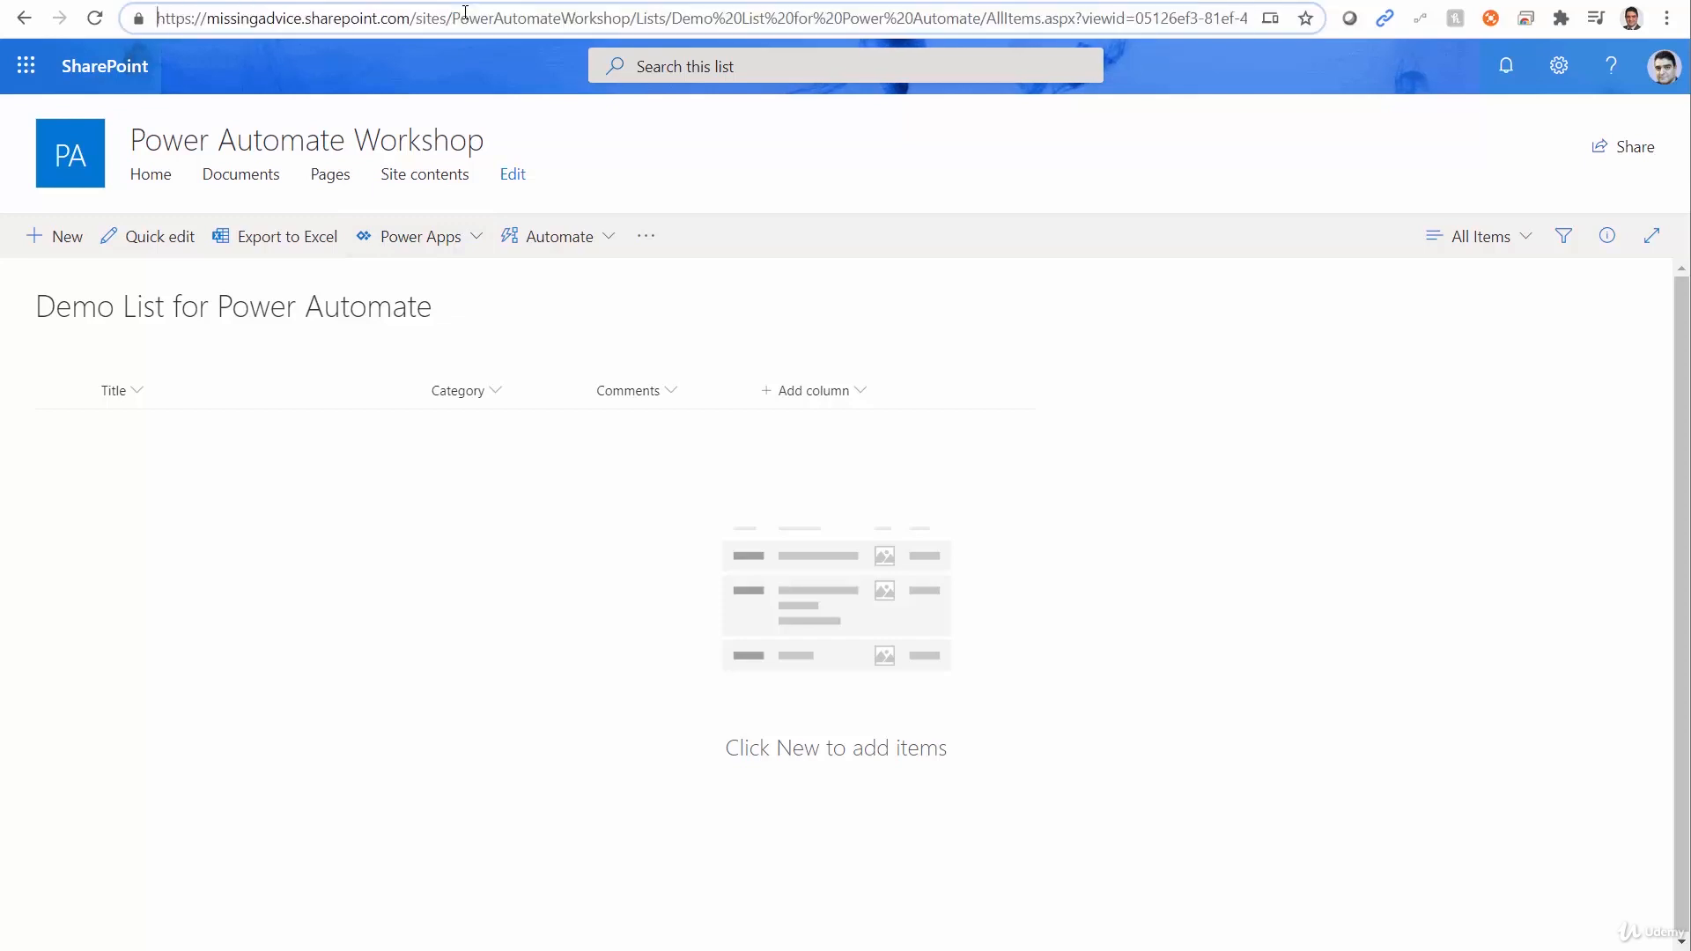
{"action": "key", "text": "ctrl+shift+Right"}
{"action": "key", "text": "ctrl+shift+Right"}
{"action": "key", "text": "ctrl+shift+Right"}
{"action": "key", "text": "ctrl+shift+Right"}
{"action": "key", "text": "ctrl+shift+Right"}
{"action": "key", "text": "ctrl+shift+Right"}
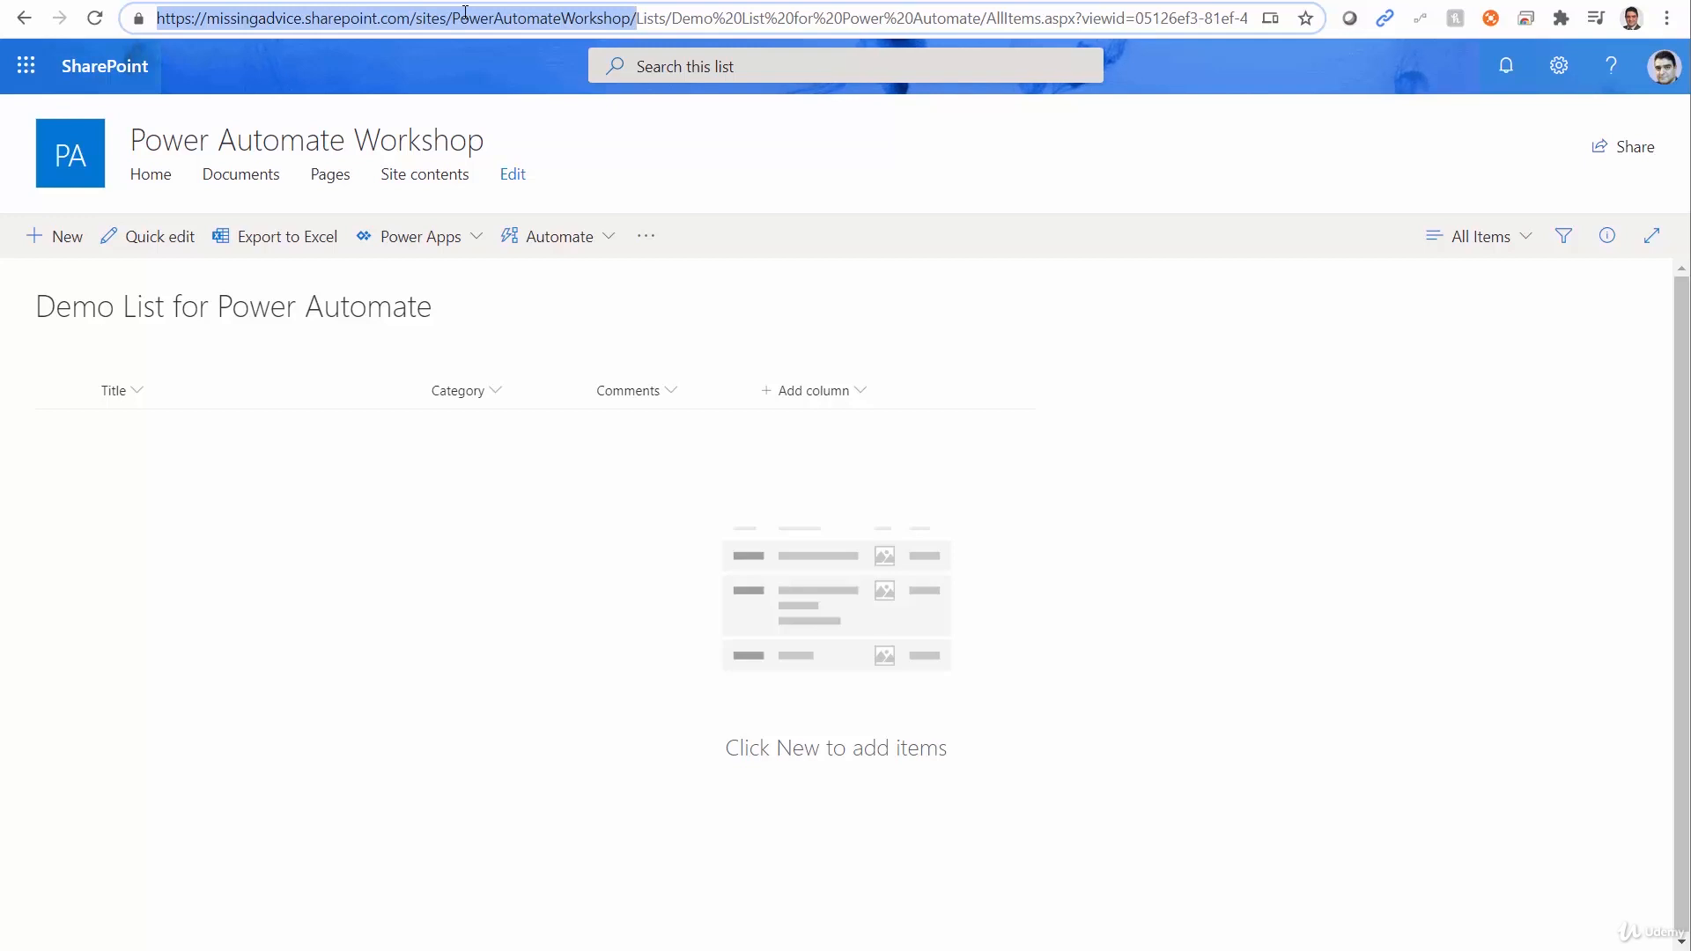
{"action": "key", "text": "shift+End"}
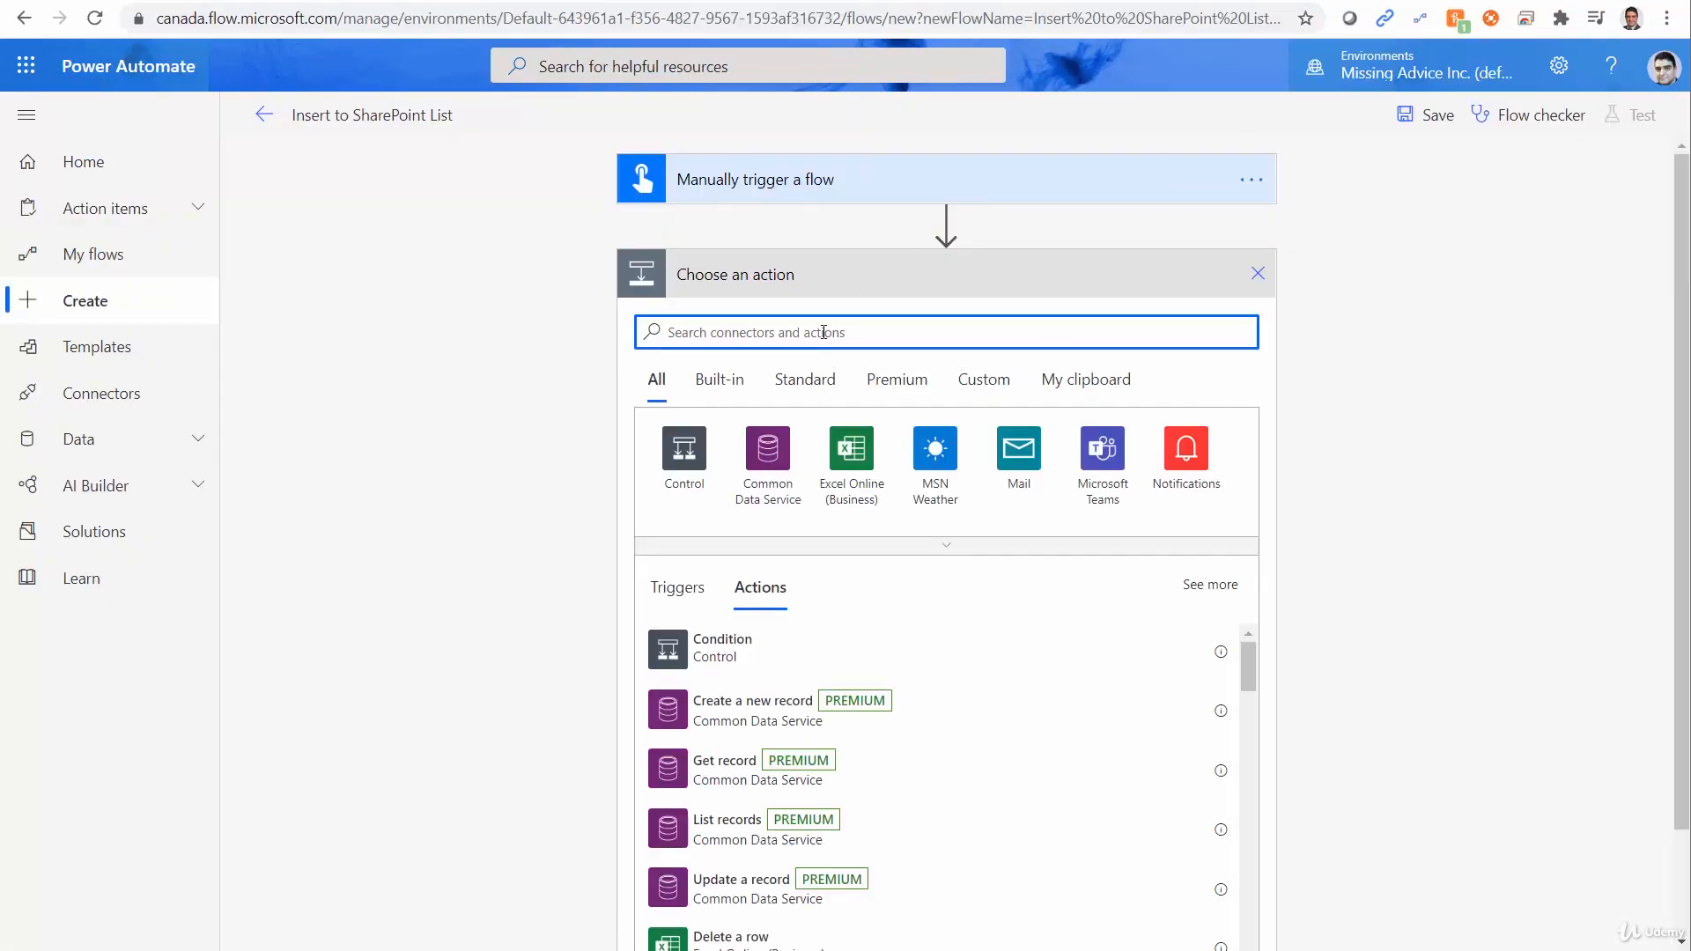
Find the SharePoint connector and add its Create item action below the manual trigger.
{"action": "type", "text": "Shar"}
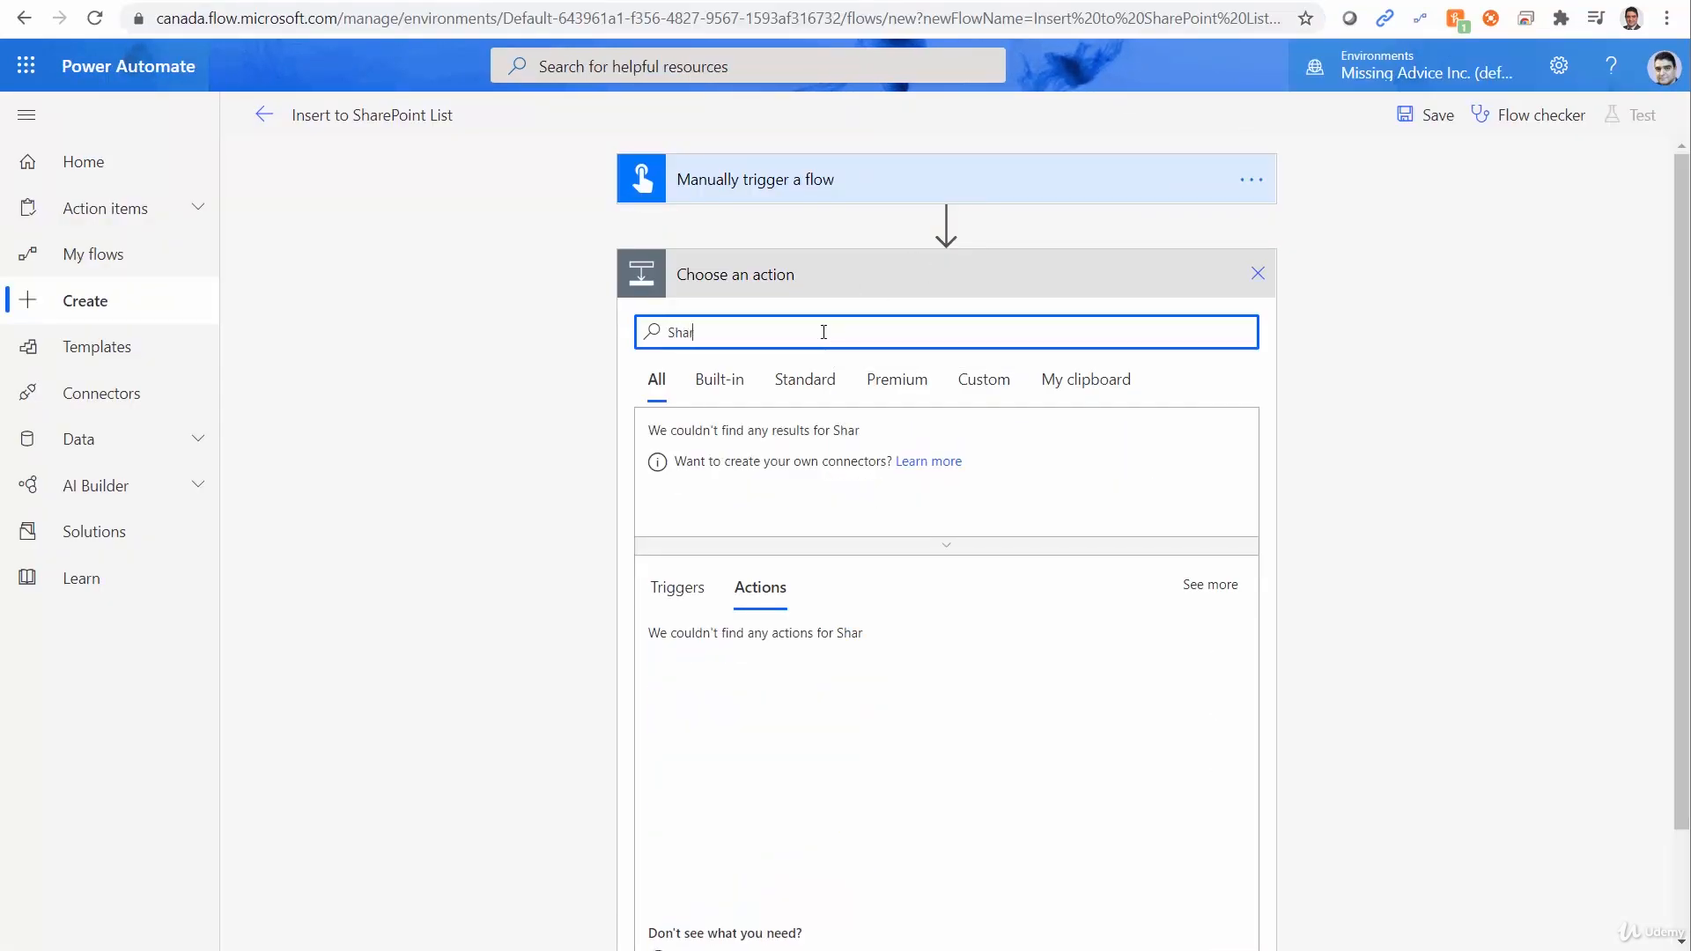
{"action": "type", "text": "ePoint"}
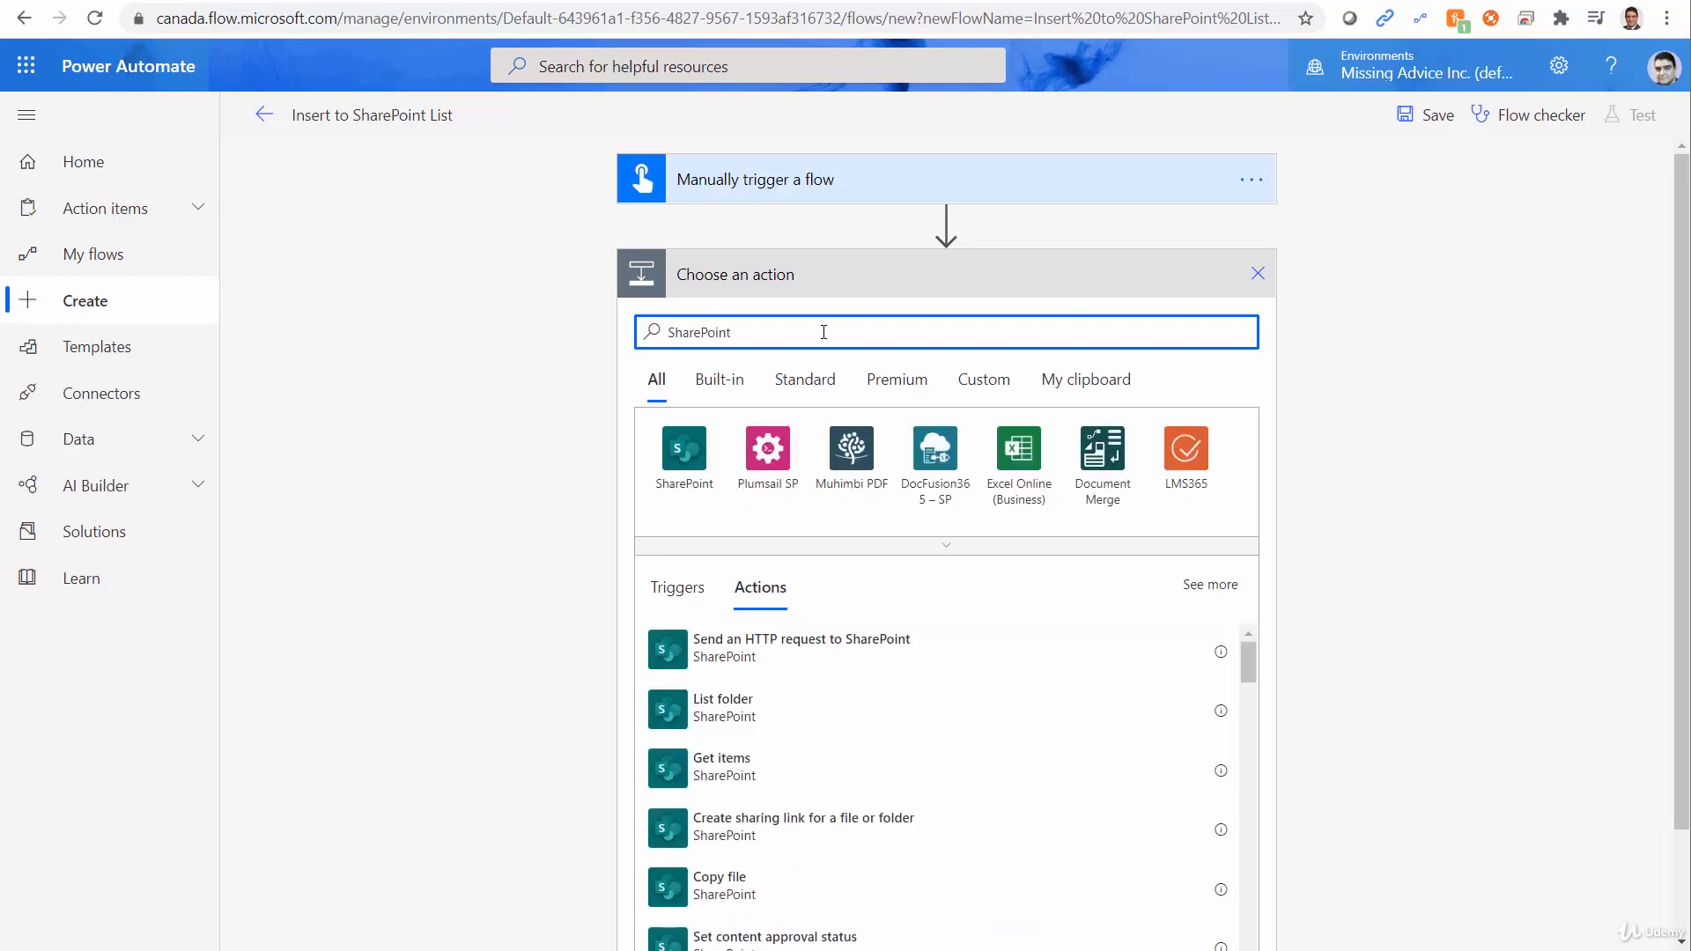
{"action": "left_click", "coordinate": [684, 451]}
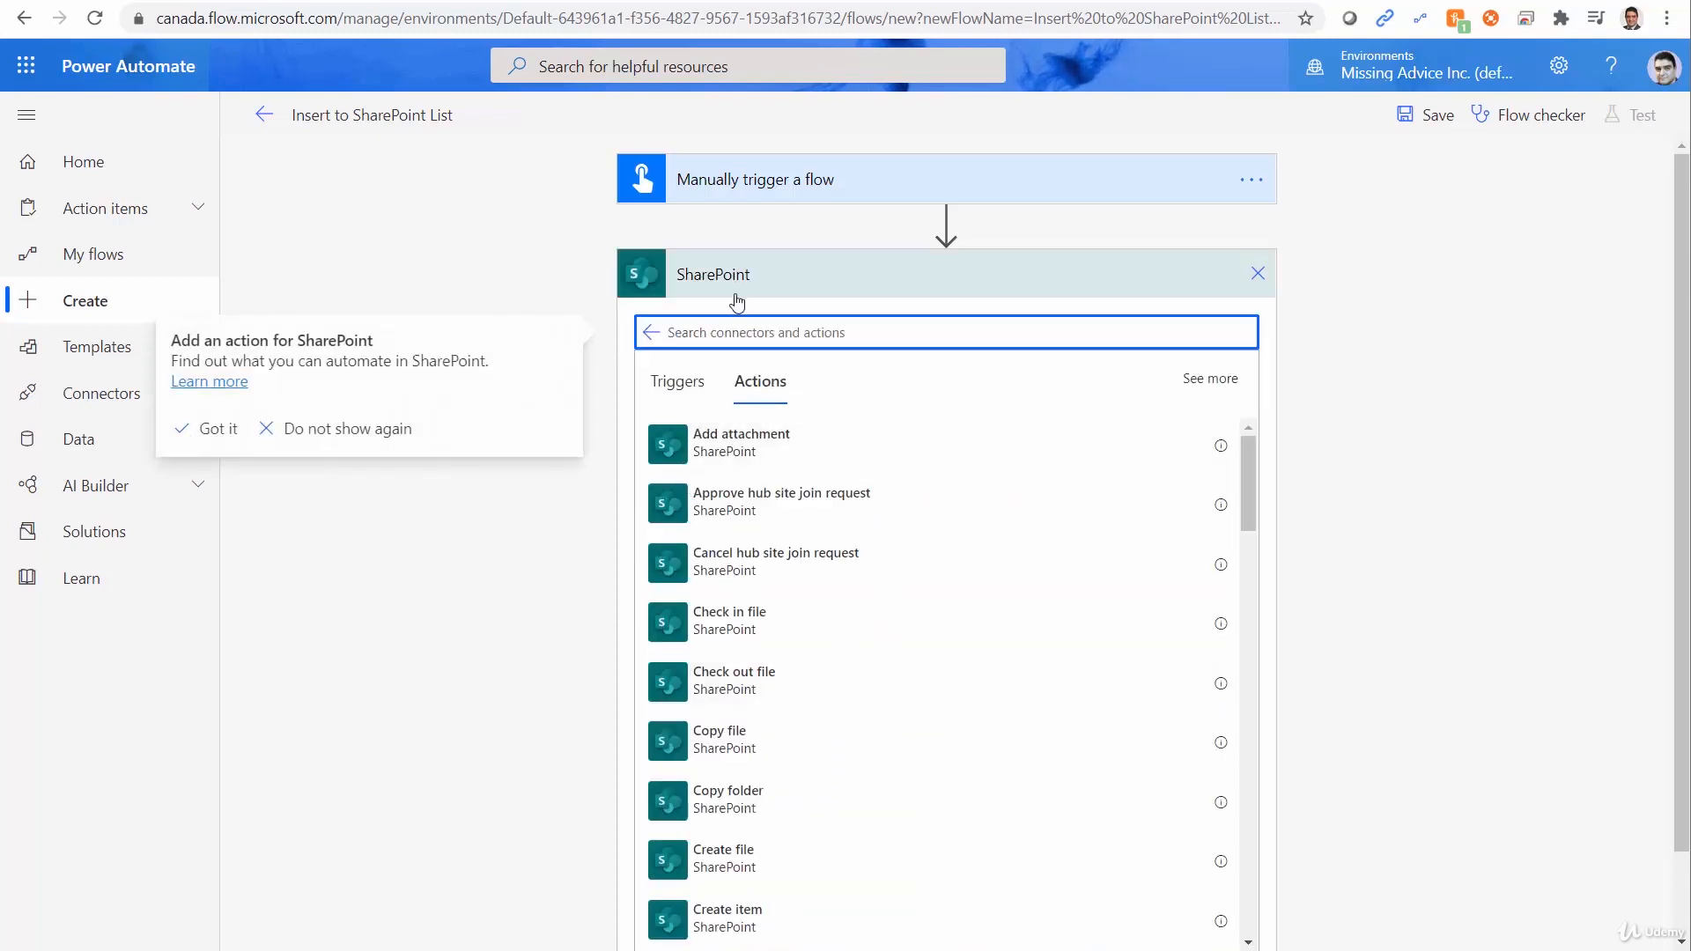
{"action": "type", "text": "Crea"}
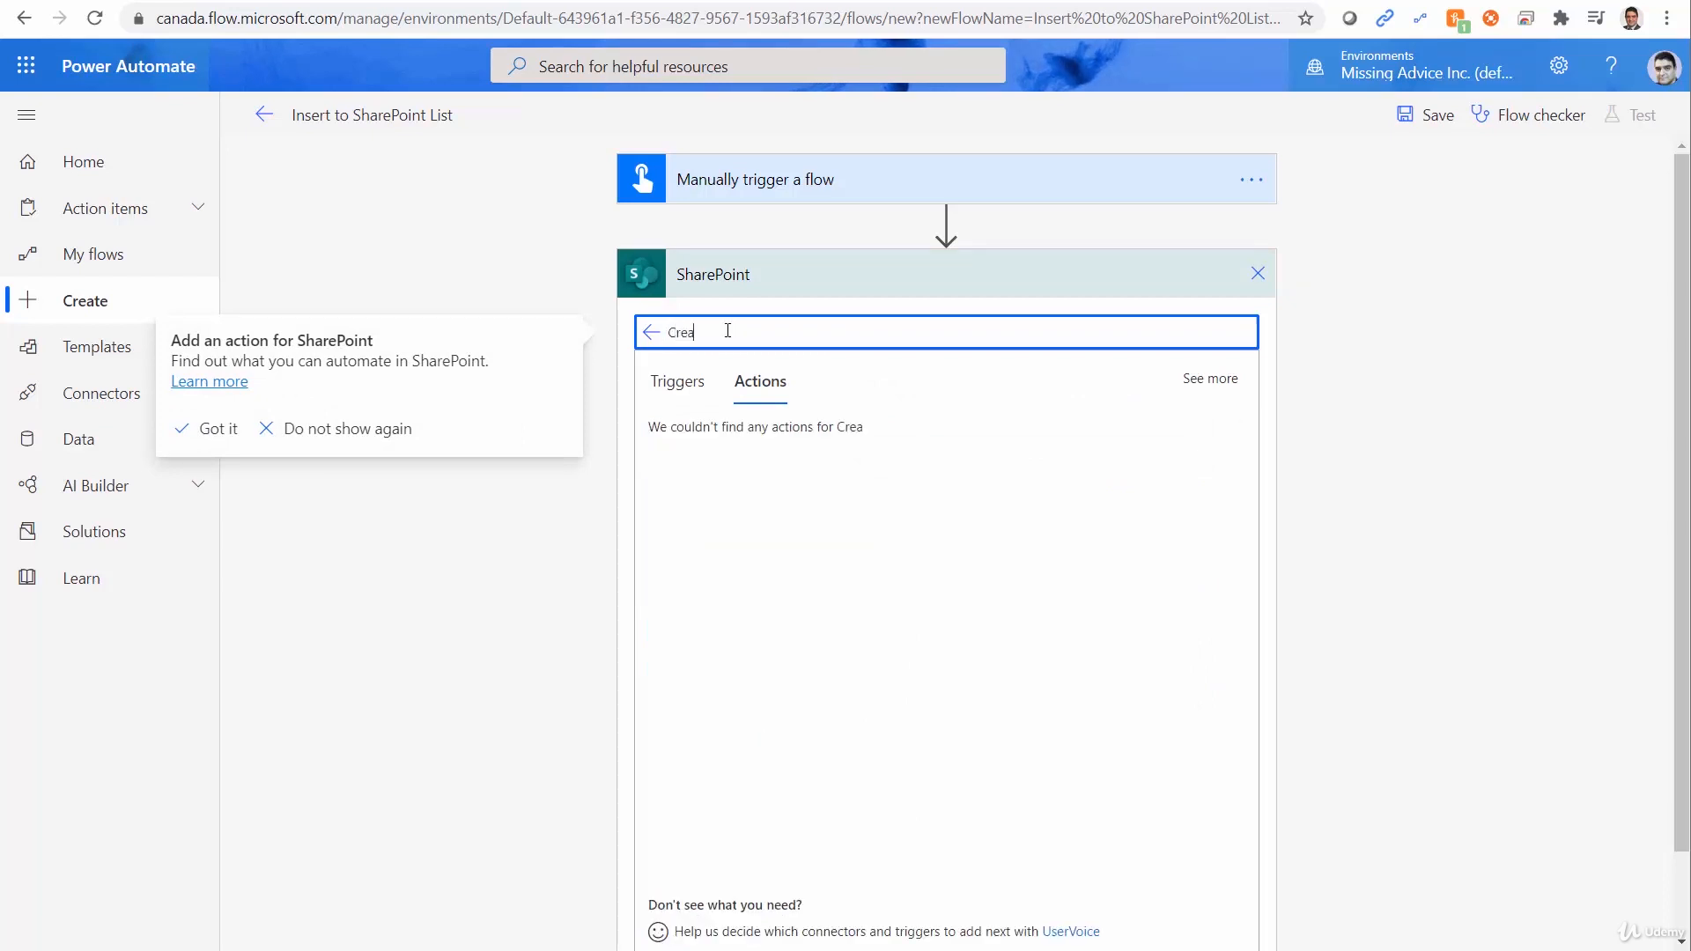
{"action": "type", "text": "te list item"}
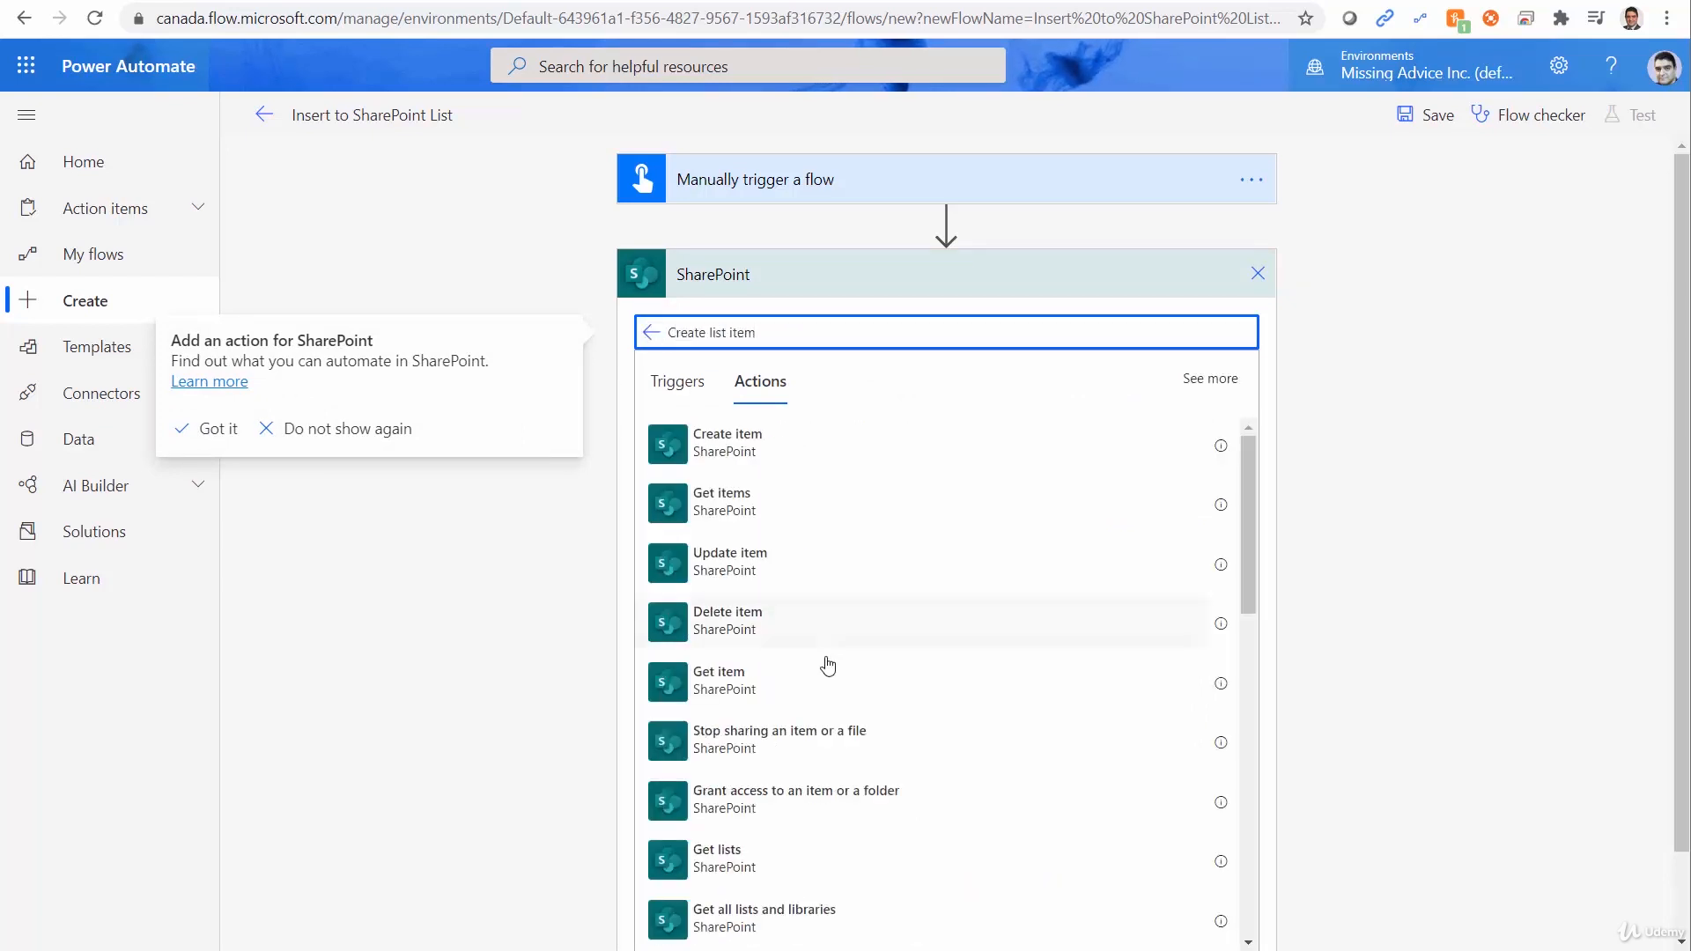
{"action": "left_click", "coordinate": [688, 456]}
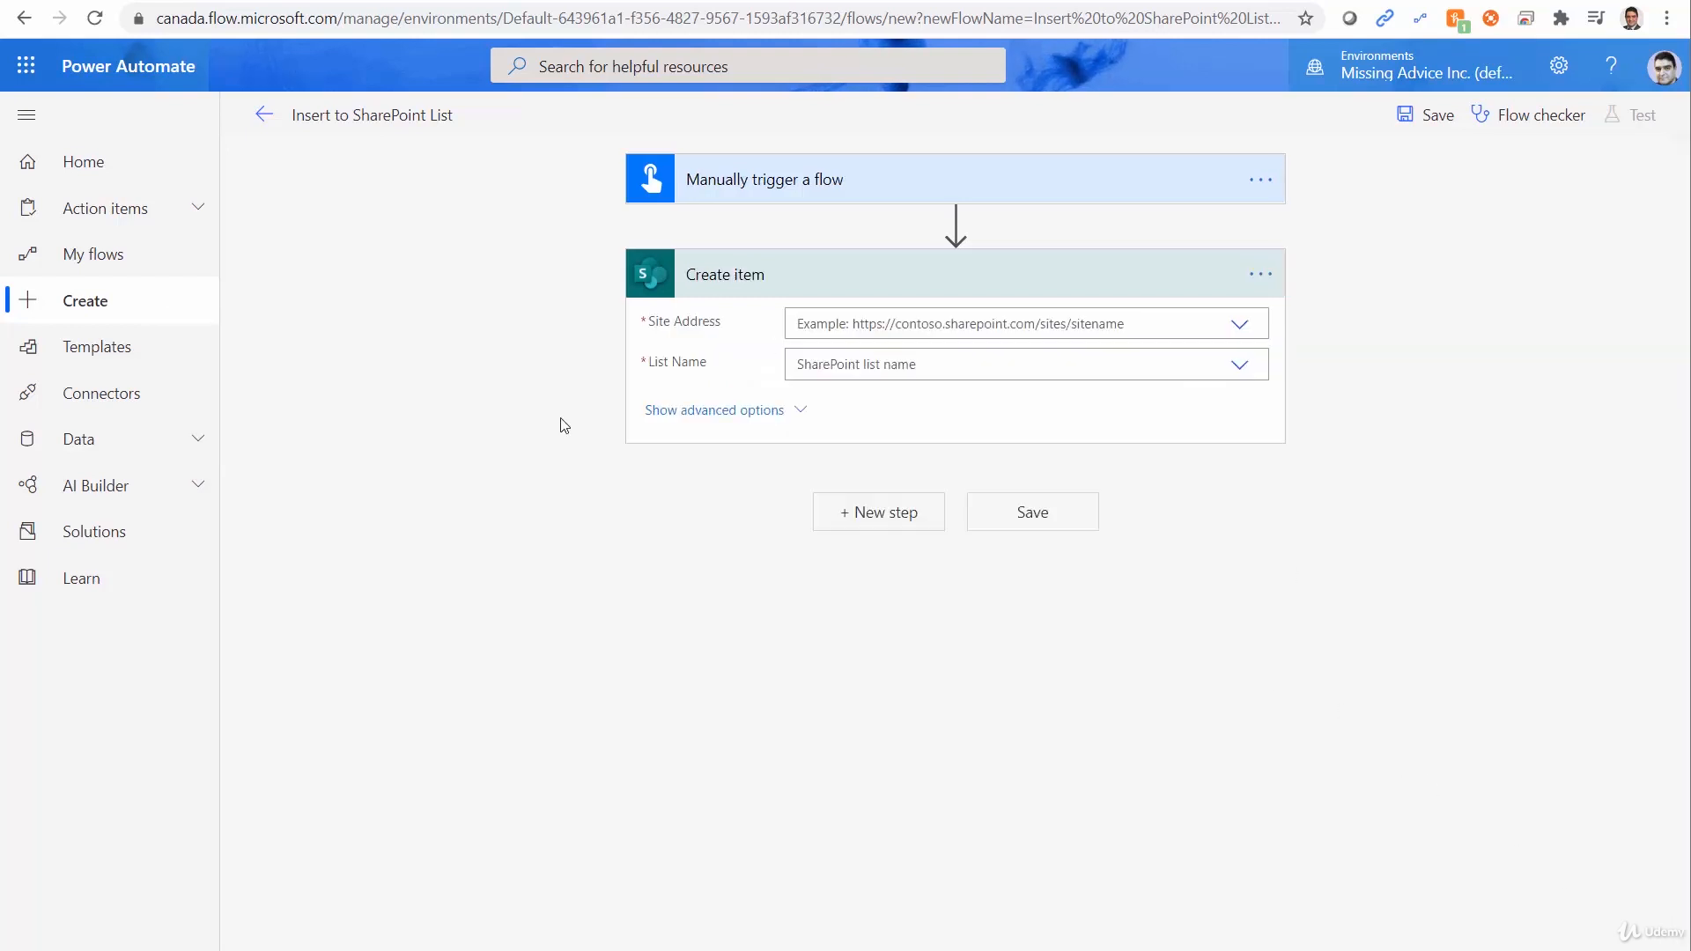
{"action": "left_click", "coordinate": [1241, 326]}
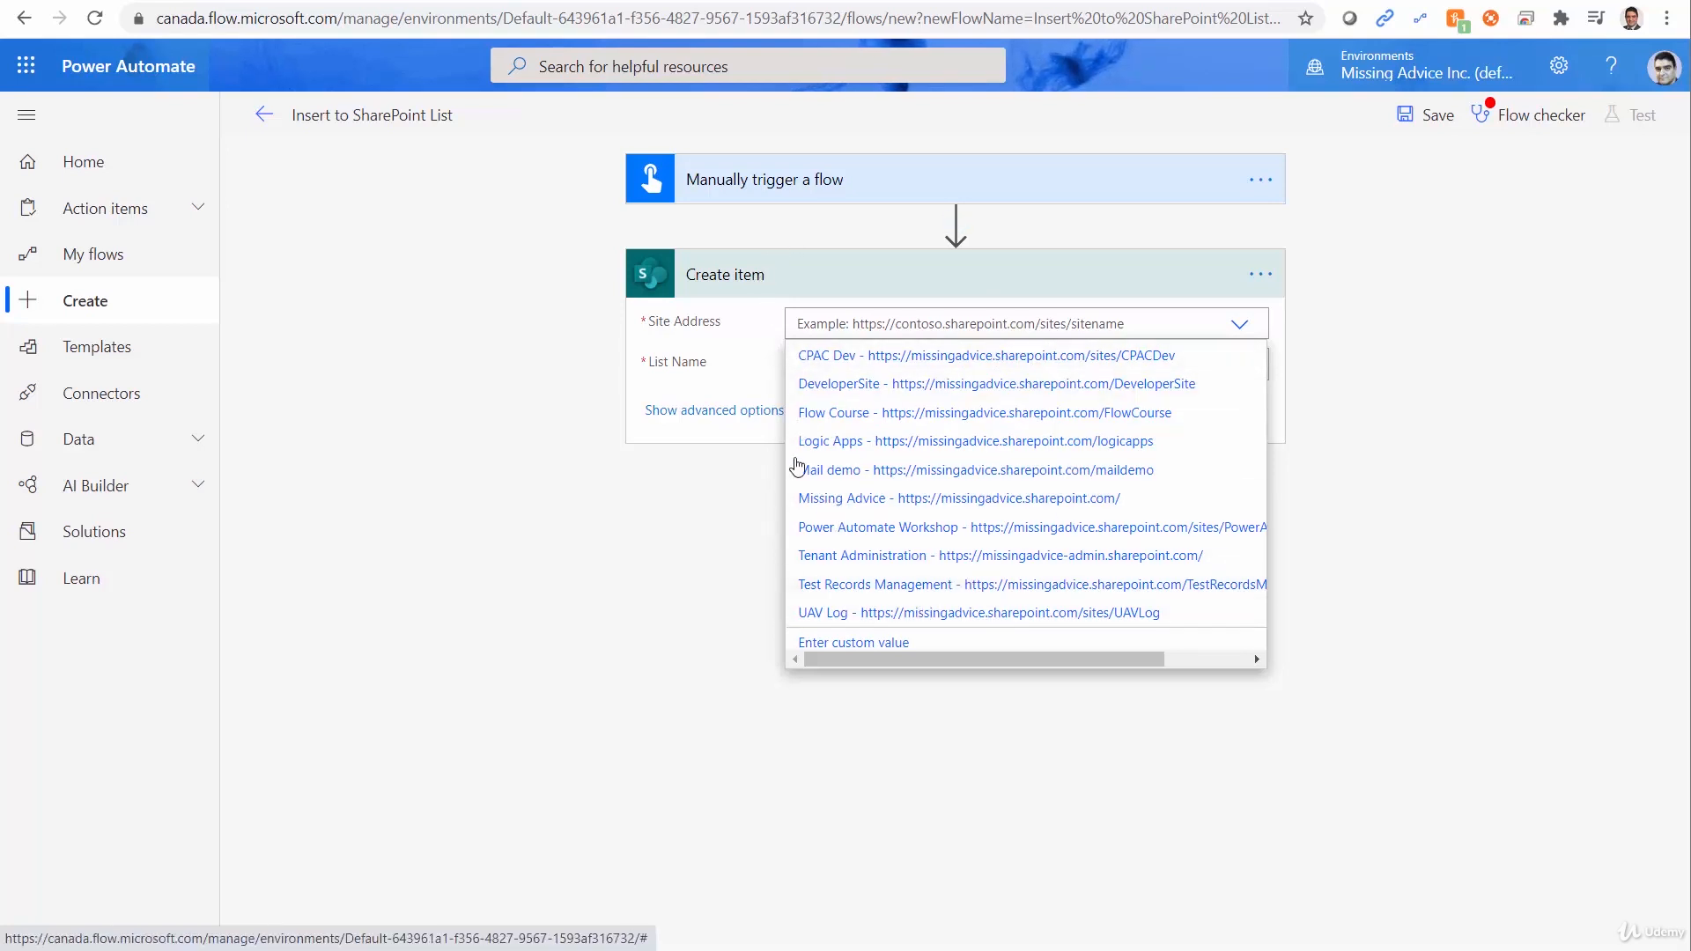
{"action": "left_click", "coordinate": [847, 644]}
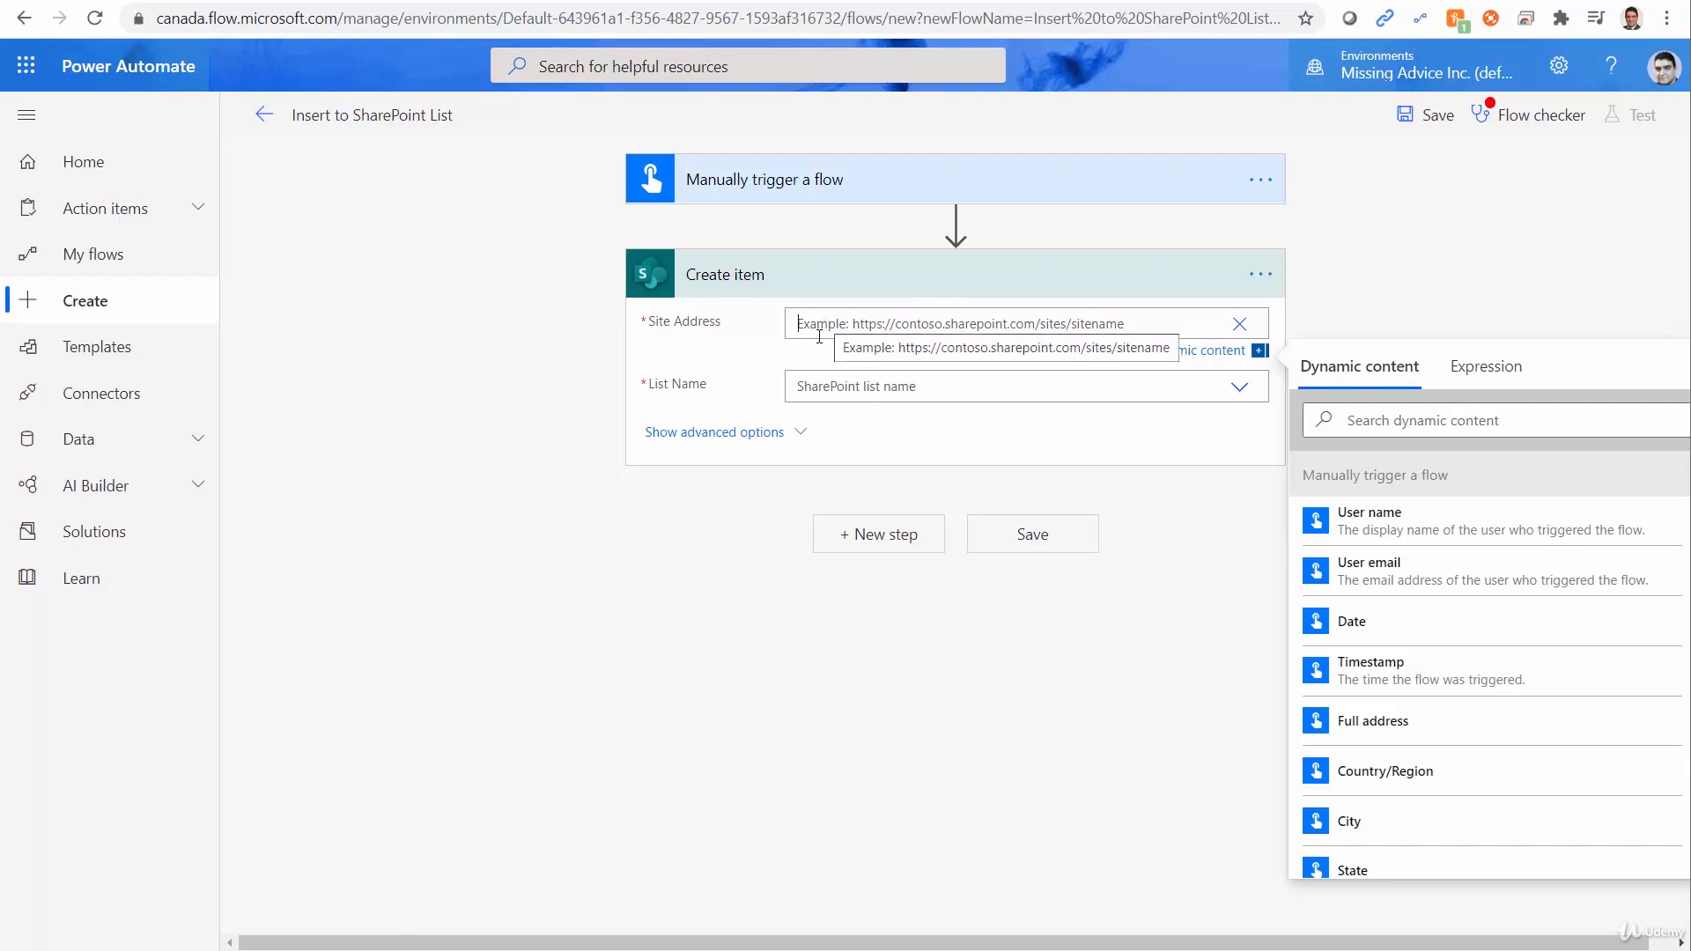
{"action": "left_click", "coordinate": [1020, 326]}
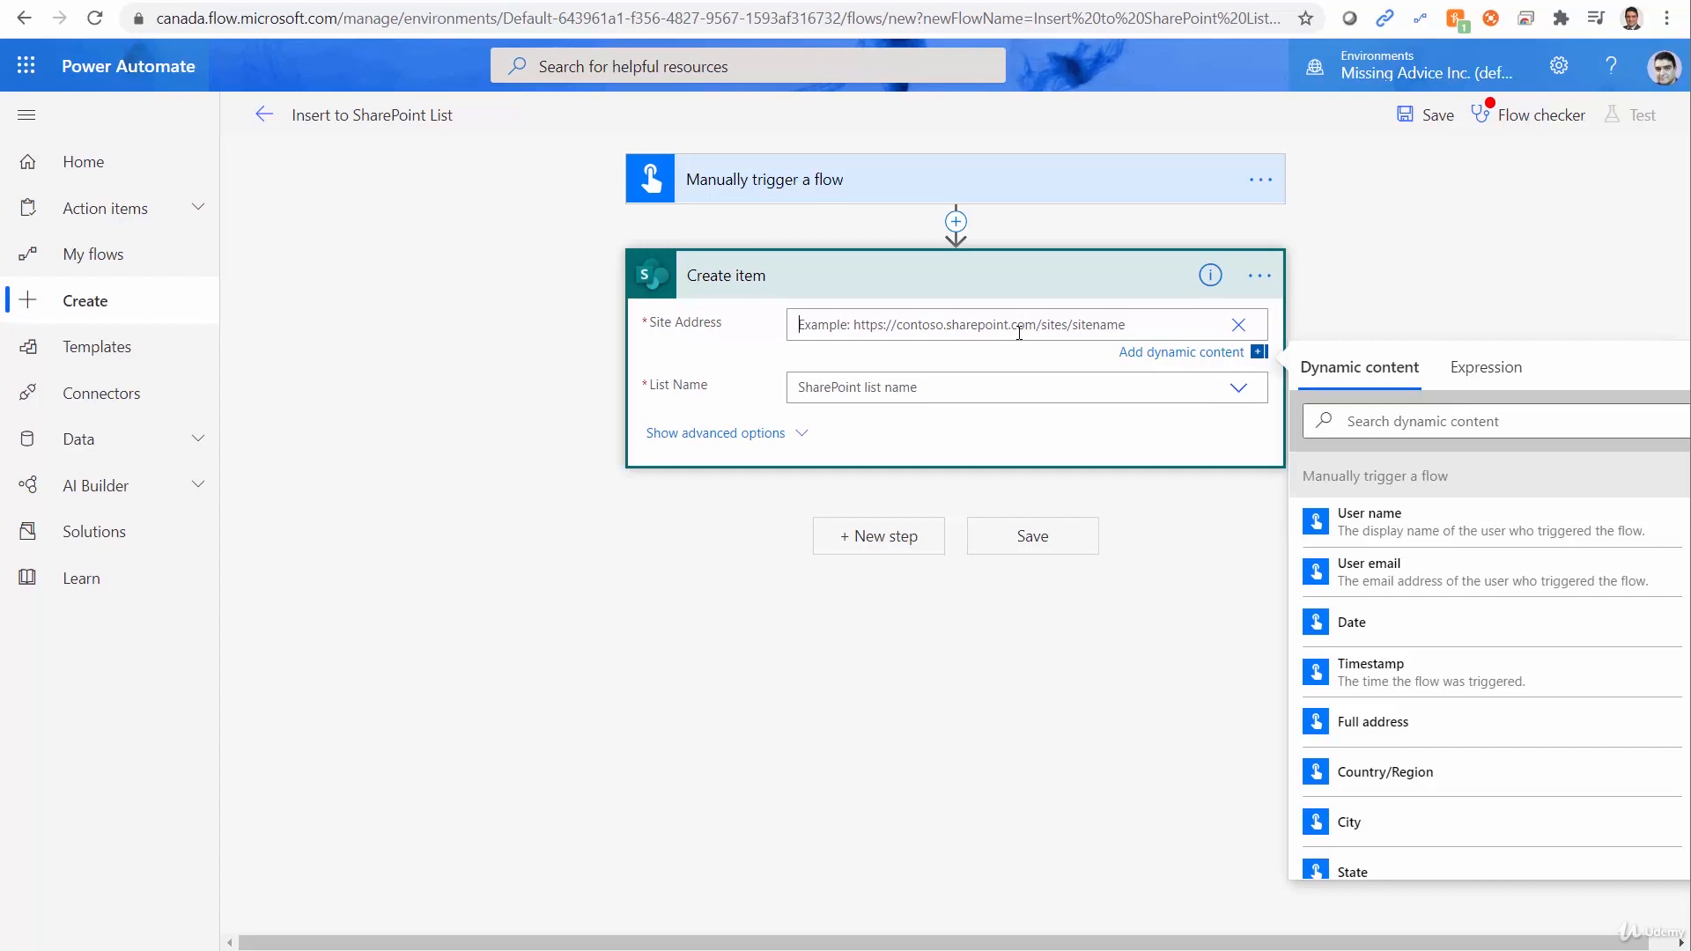
{"action": "key", "text": "ctrl+v"}
{"action": "left_click", "coordinate": [1130, 847]}
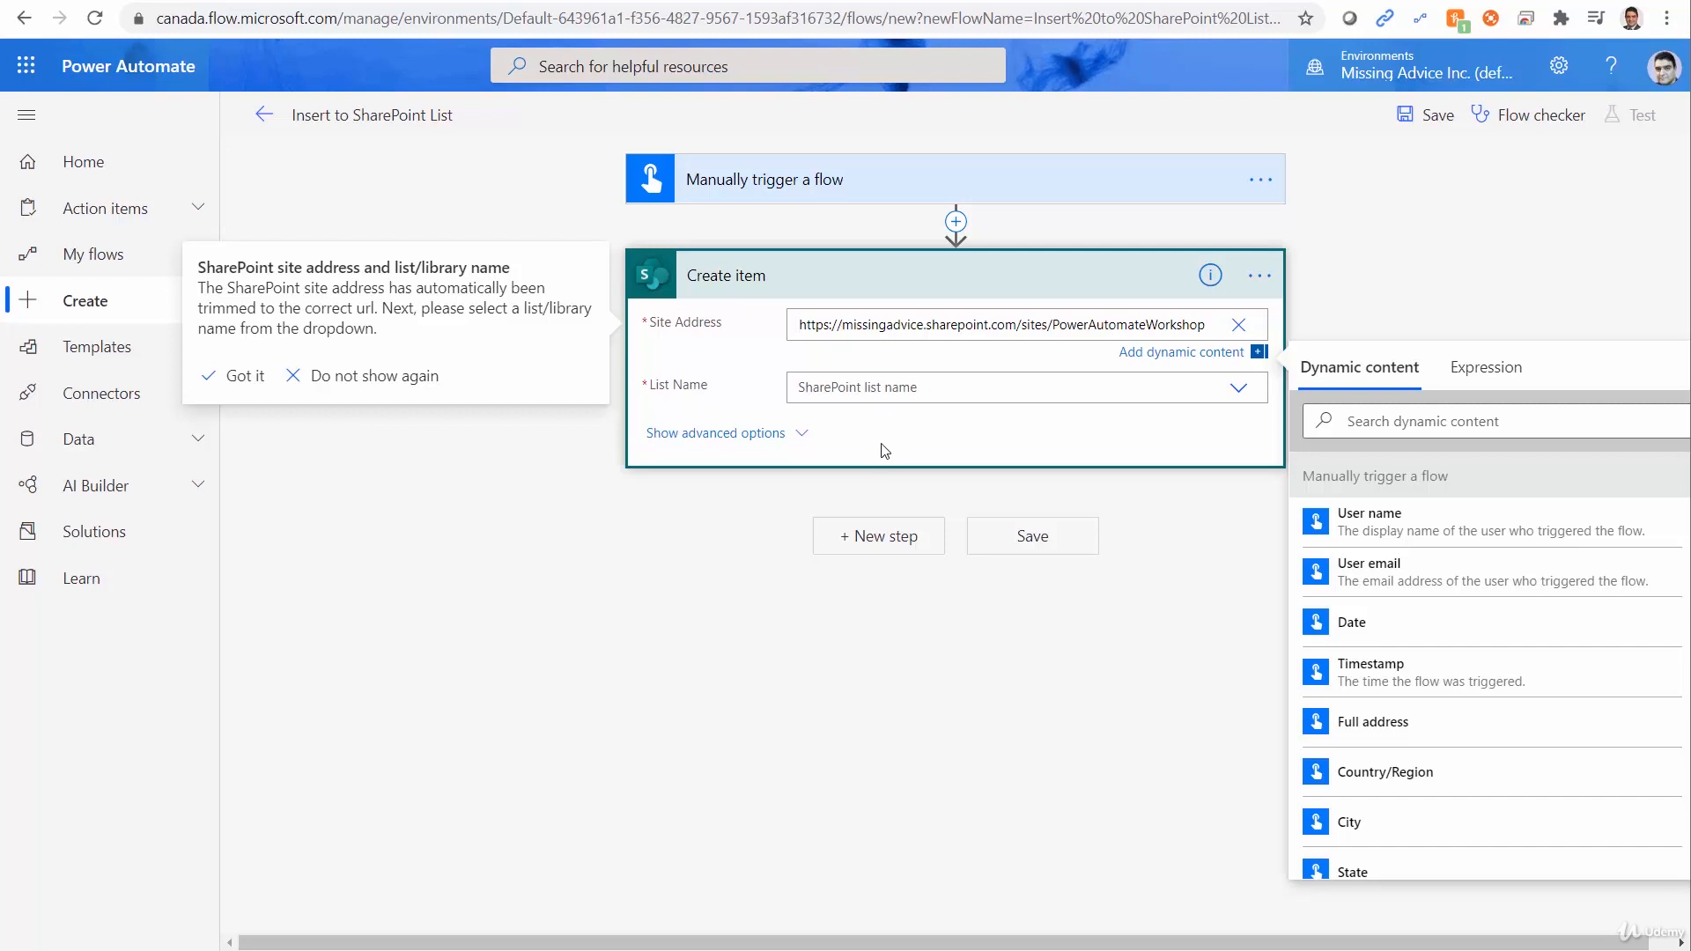
{"action": "left_click", "coordinate": [1232, 401]}
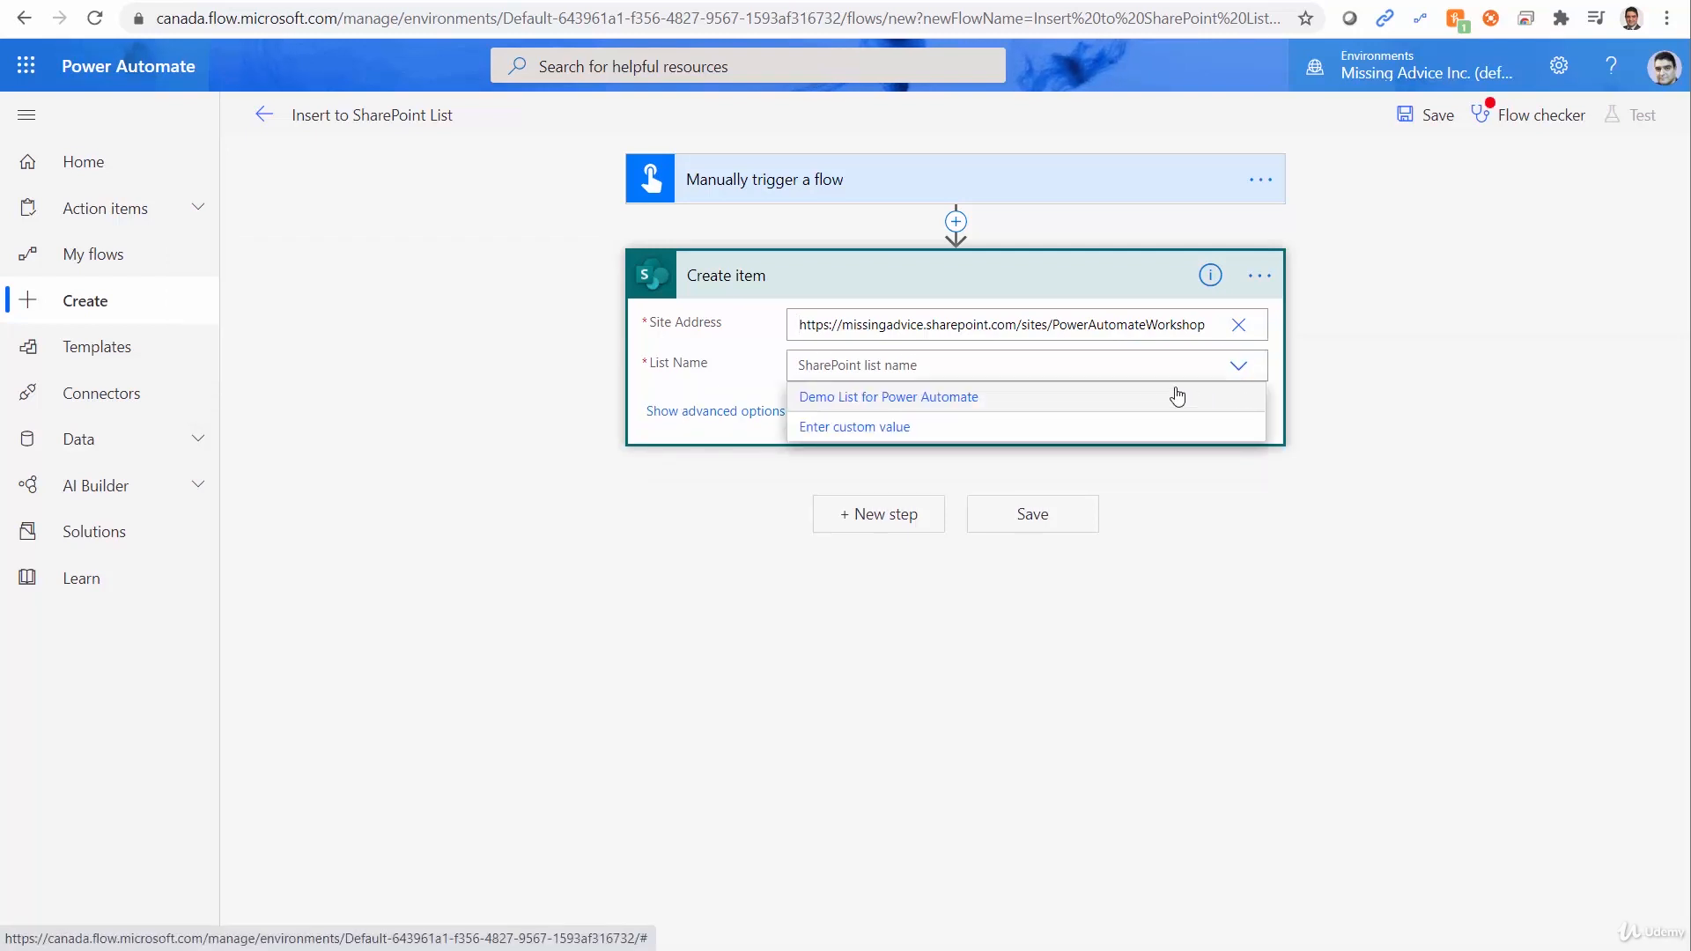
{"action": "left_click", "coordinate": [869, 401]}
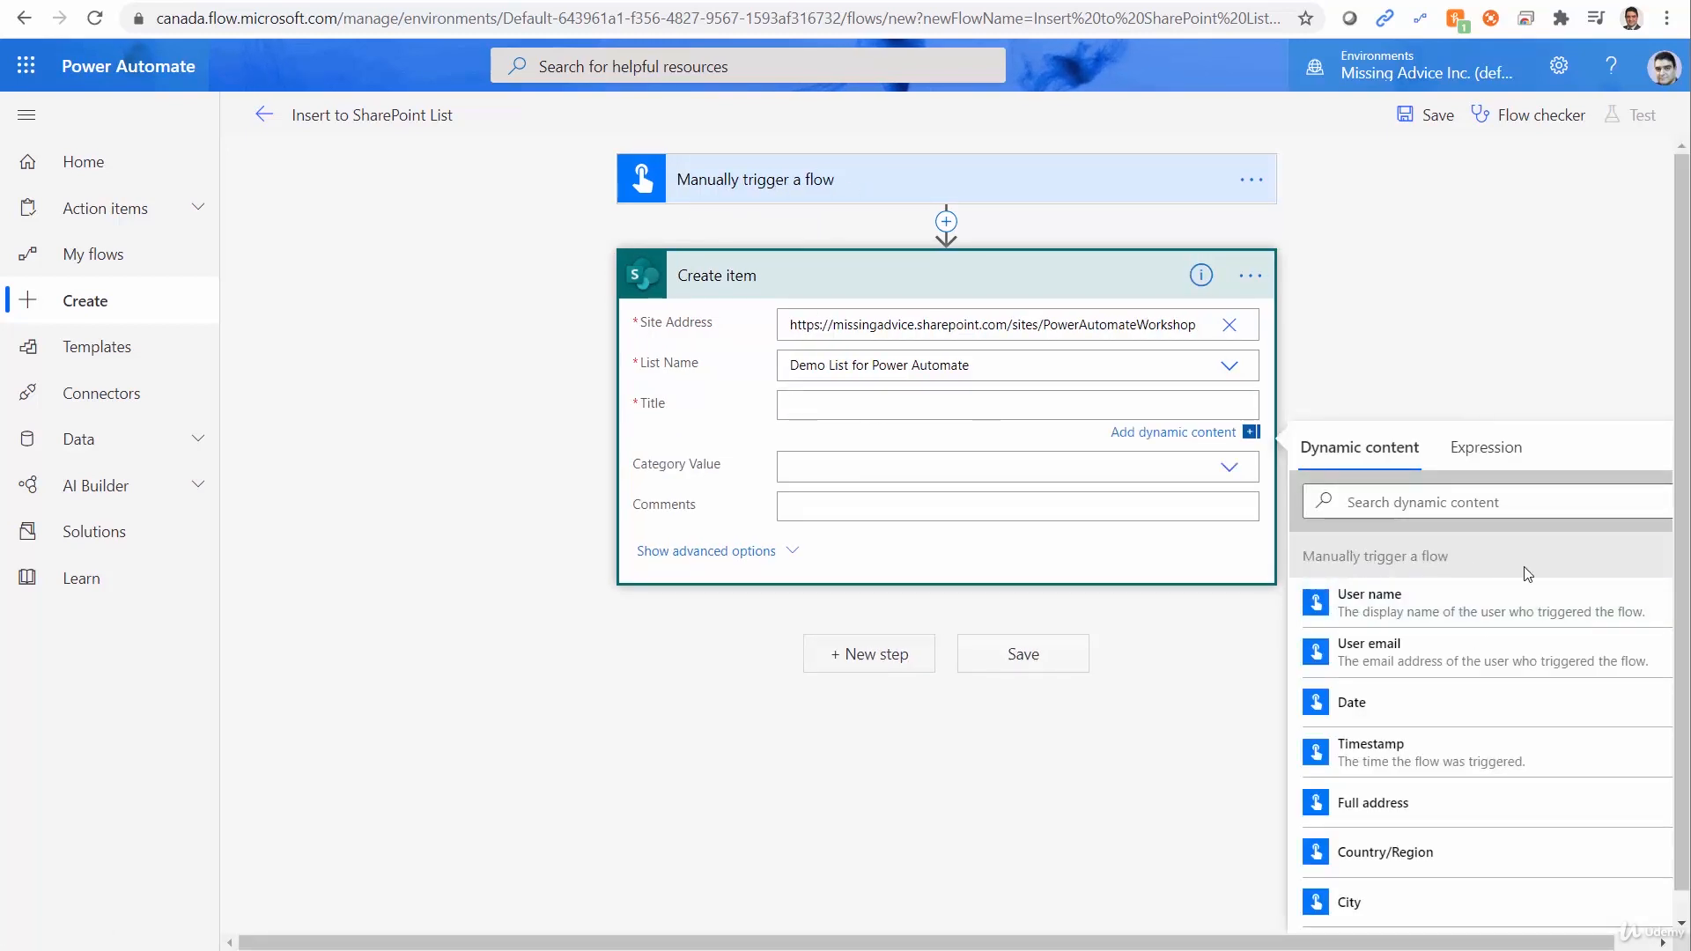
Map the new item's Title to the trigger's Title input, and its Category Value, as a custom value, to the trigger's Category input.
{"action": "scroll", "coordinate": [1473, 783], "scroll_direction": "down", "scroll_amount": 4}
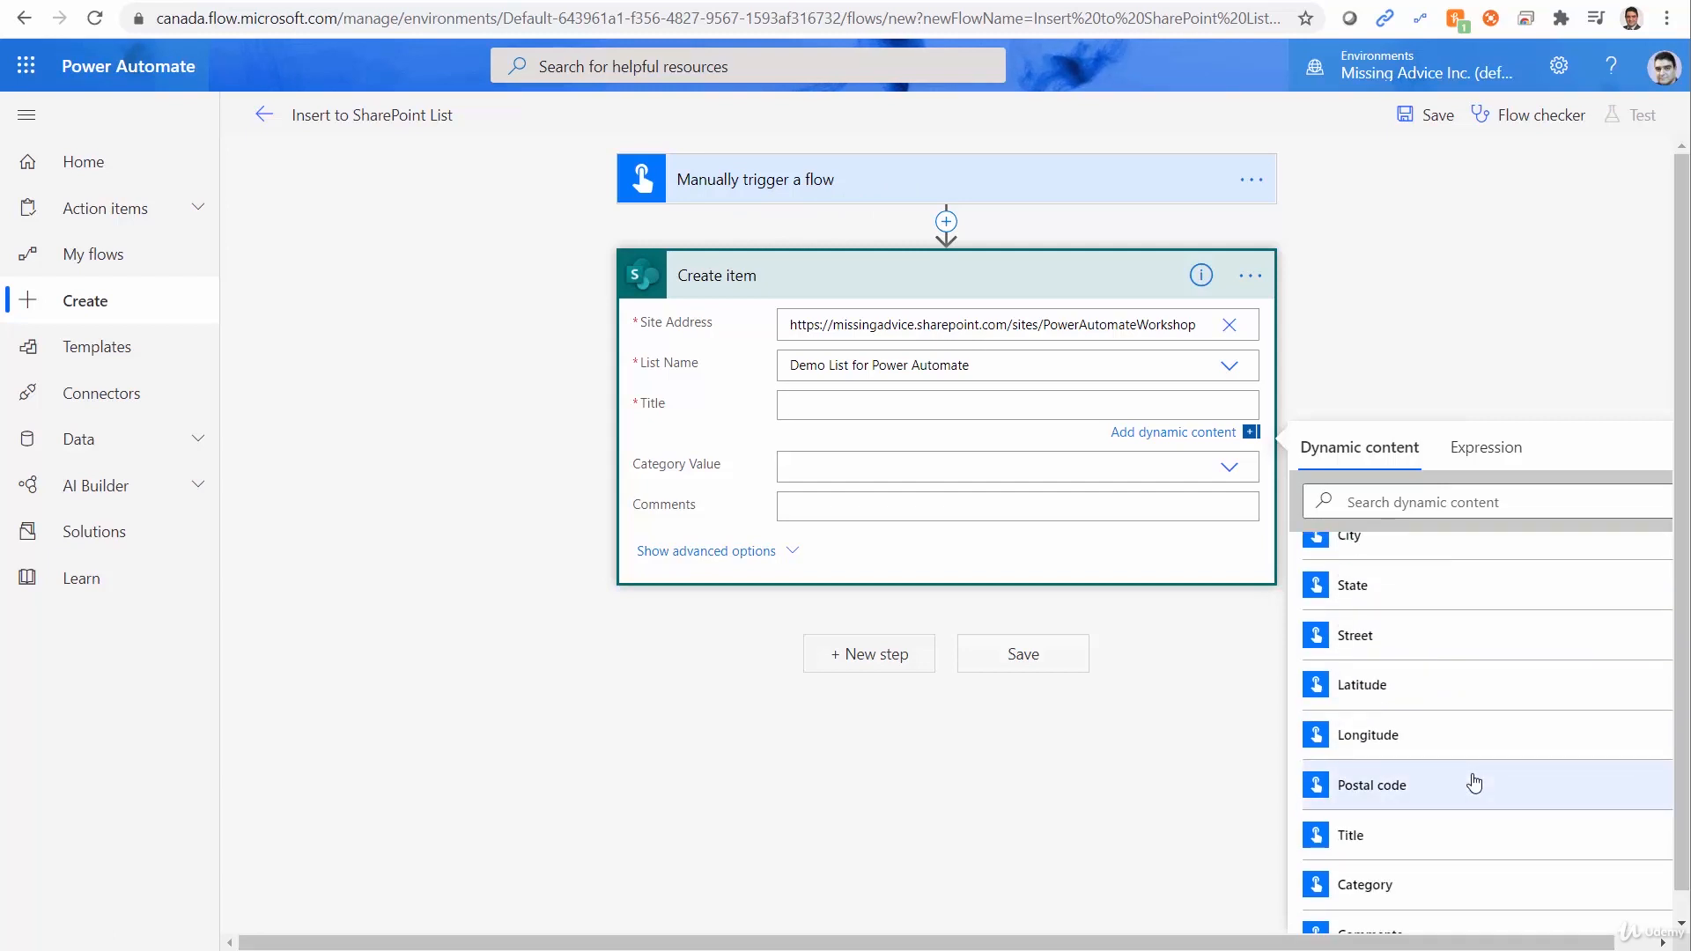
{"action": "left_click", "coordinate": [1382, 816]}
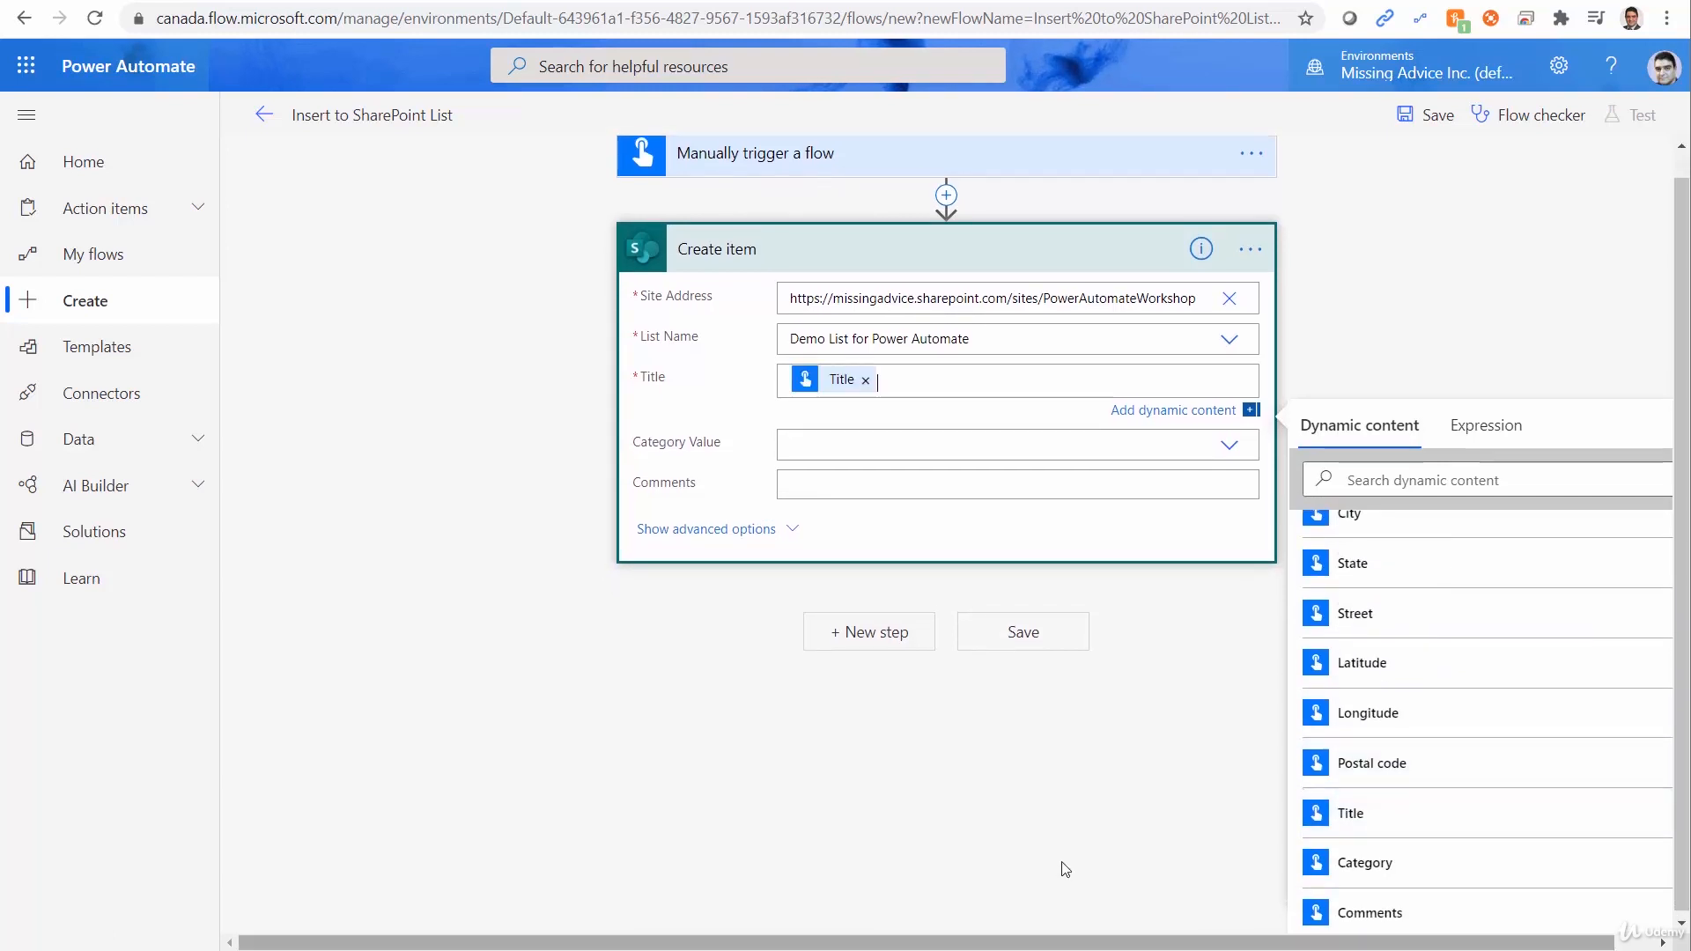
{"action": "left_click", "coordinate": [806, 443]}
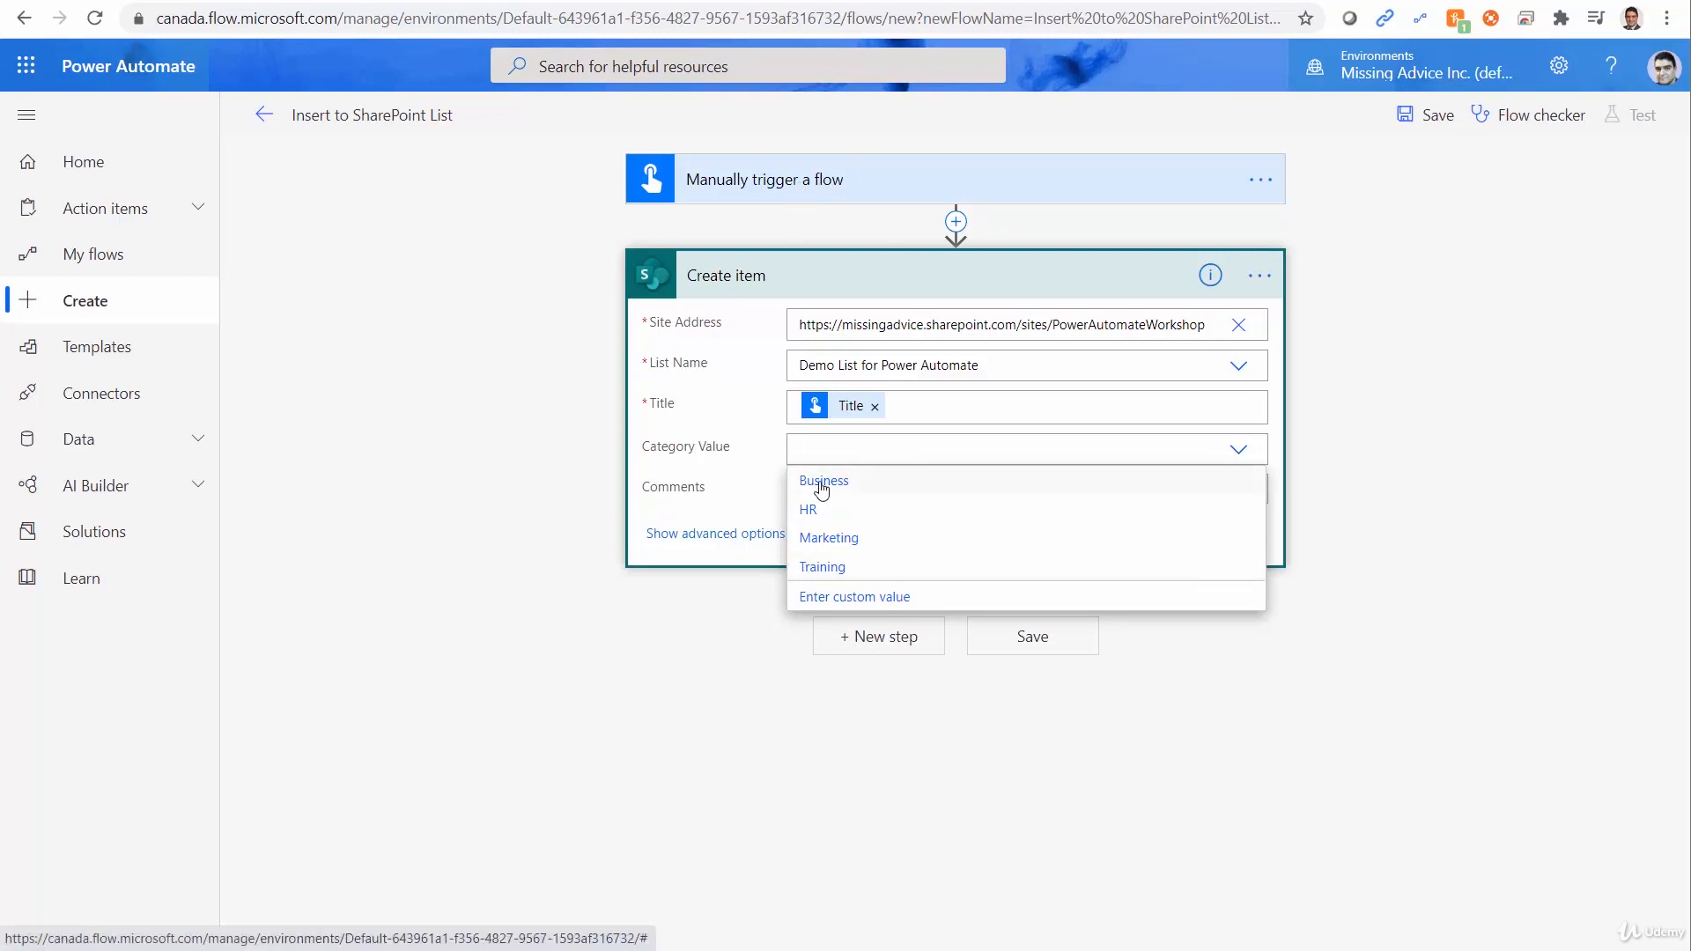
{"action": "left_click", "coordinate": [834, 598]}
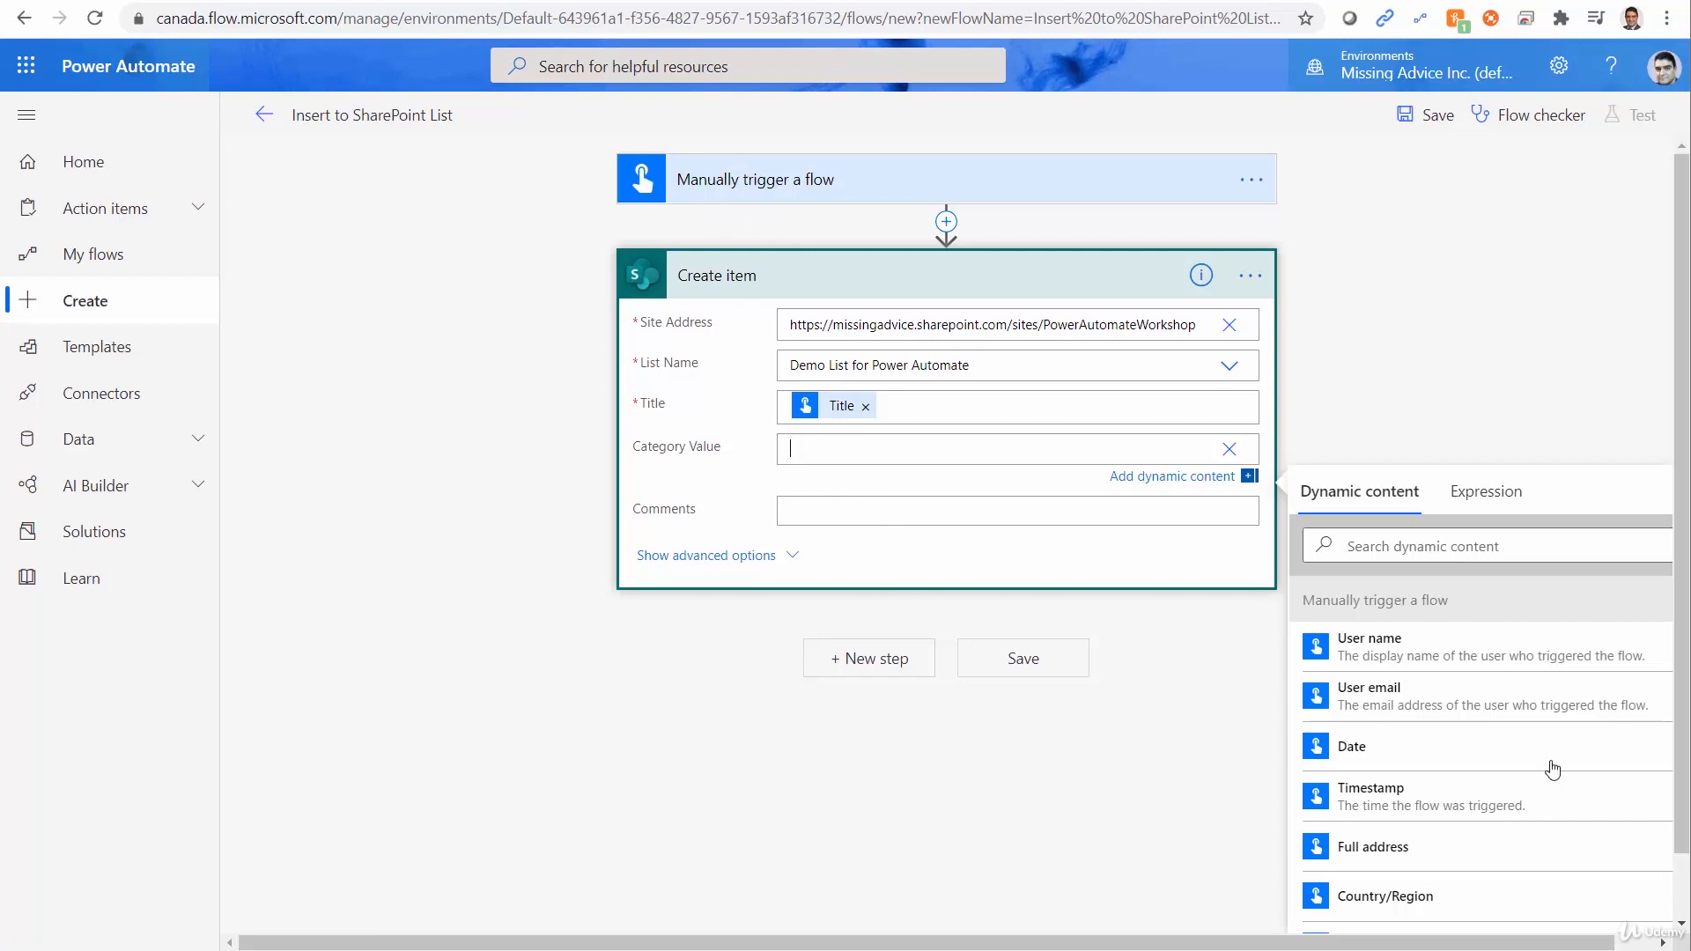
{"action": "scroll", "coordinate": [1436, 841], "scroll_direction": "down", "scroll_amount": 3}
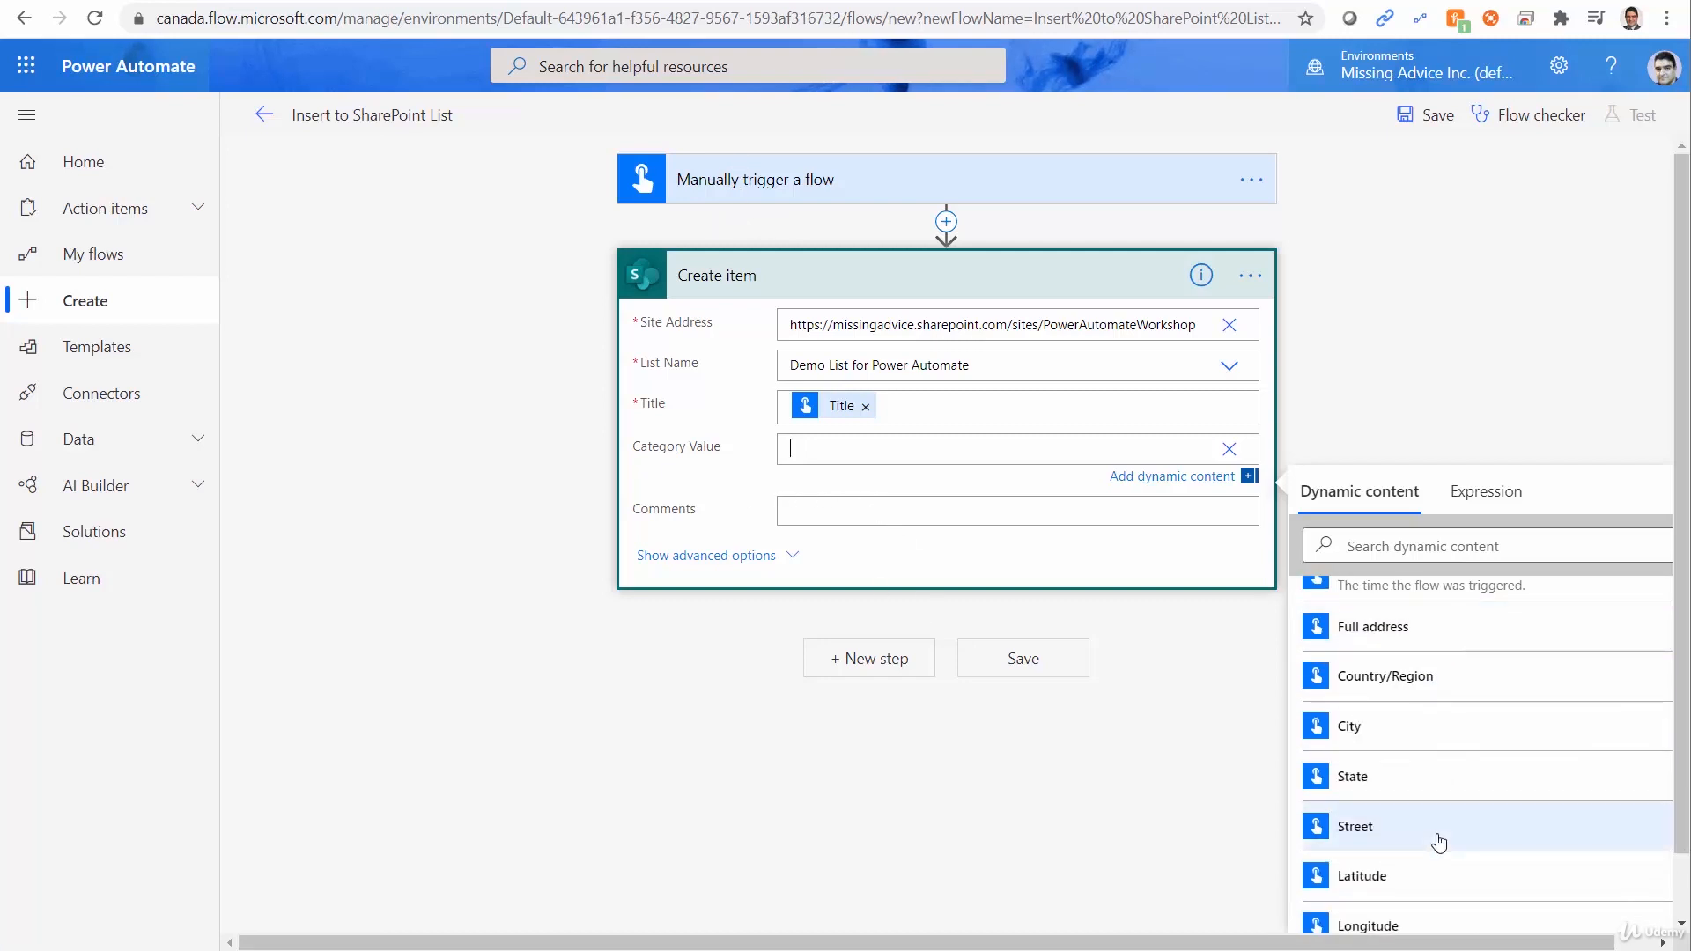
{"action": "scroll", "coordinate": [1436, 837], "scroll_direction": "down", "scroll_amount": 3}
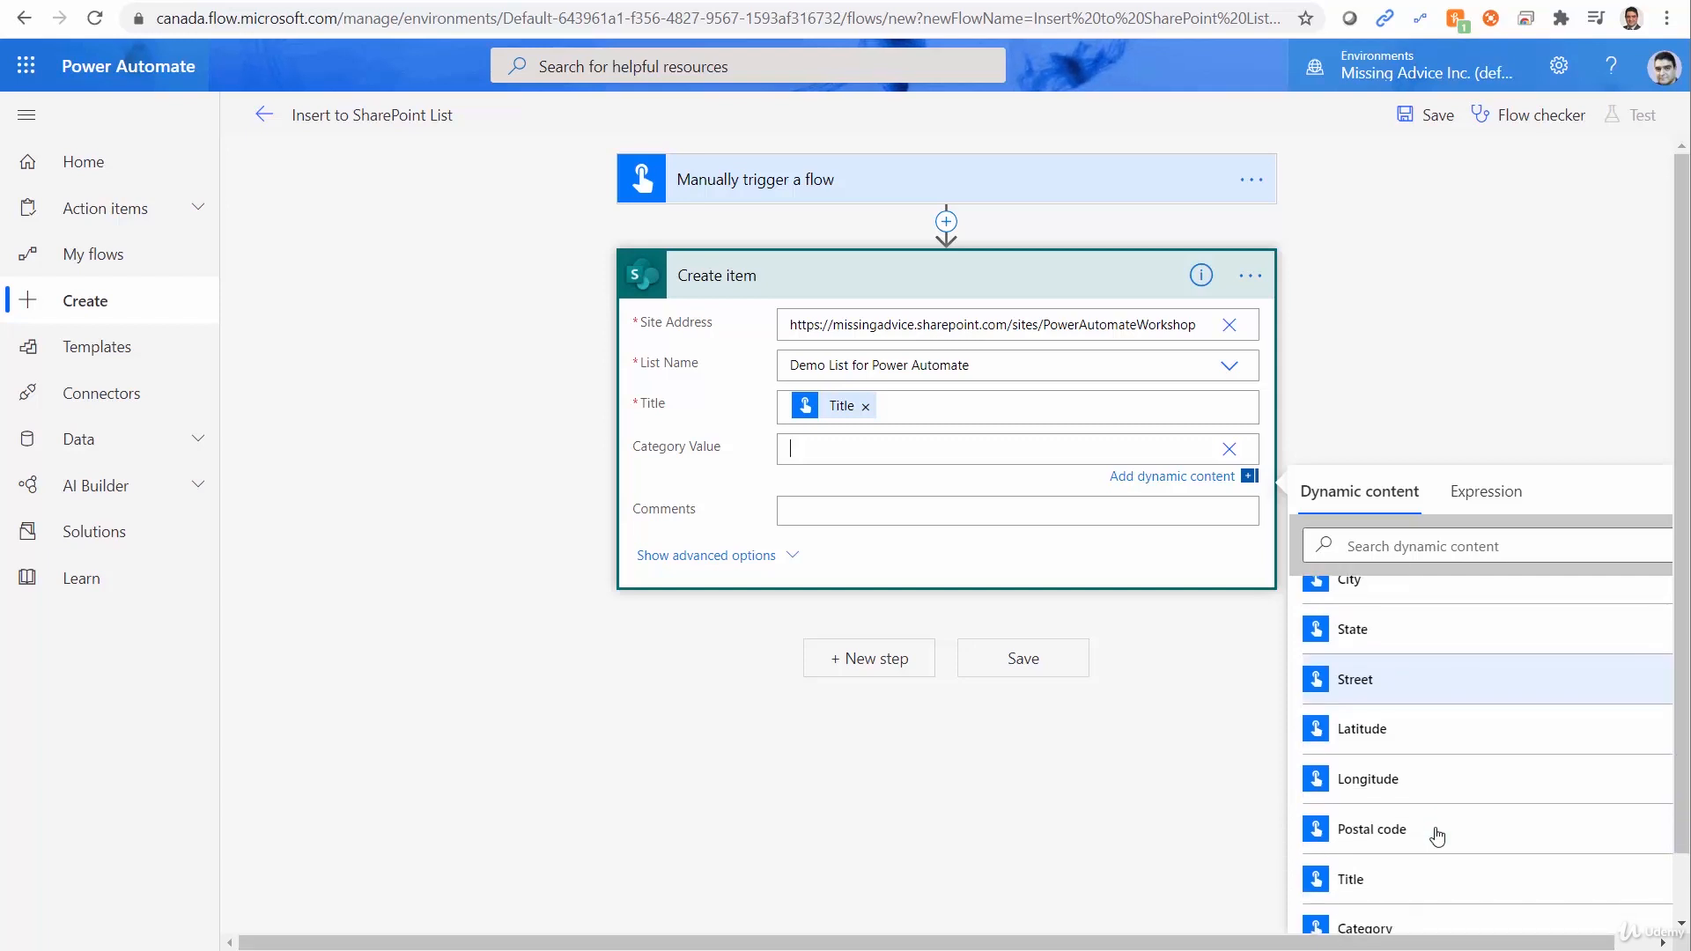
{"action": "scroll", "coordinate": [1602, 848], "scroll_direction": "down", "scroll_amount": 1}
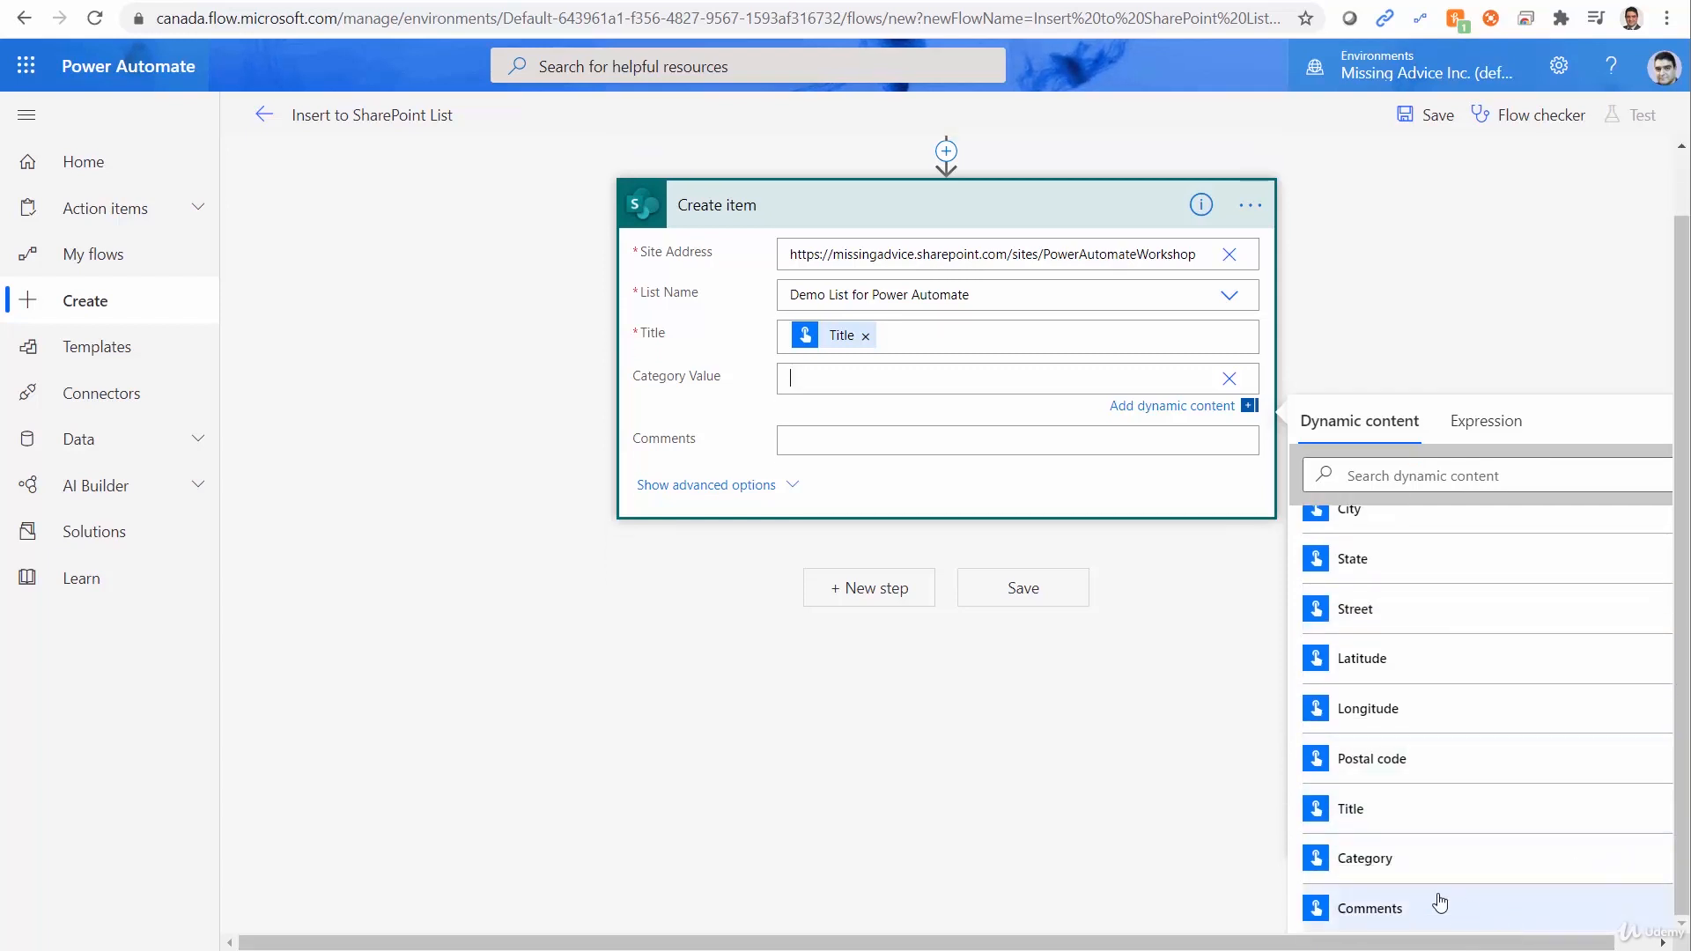
{"action": "left_click", "coordinate": [1390, 861]}
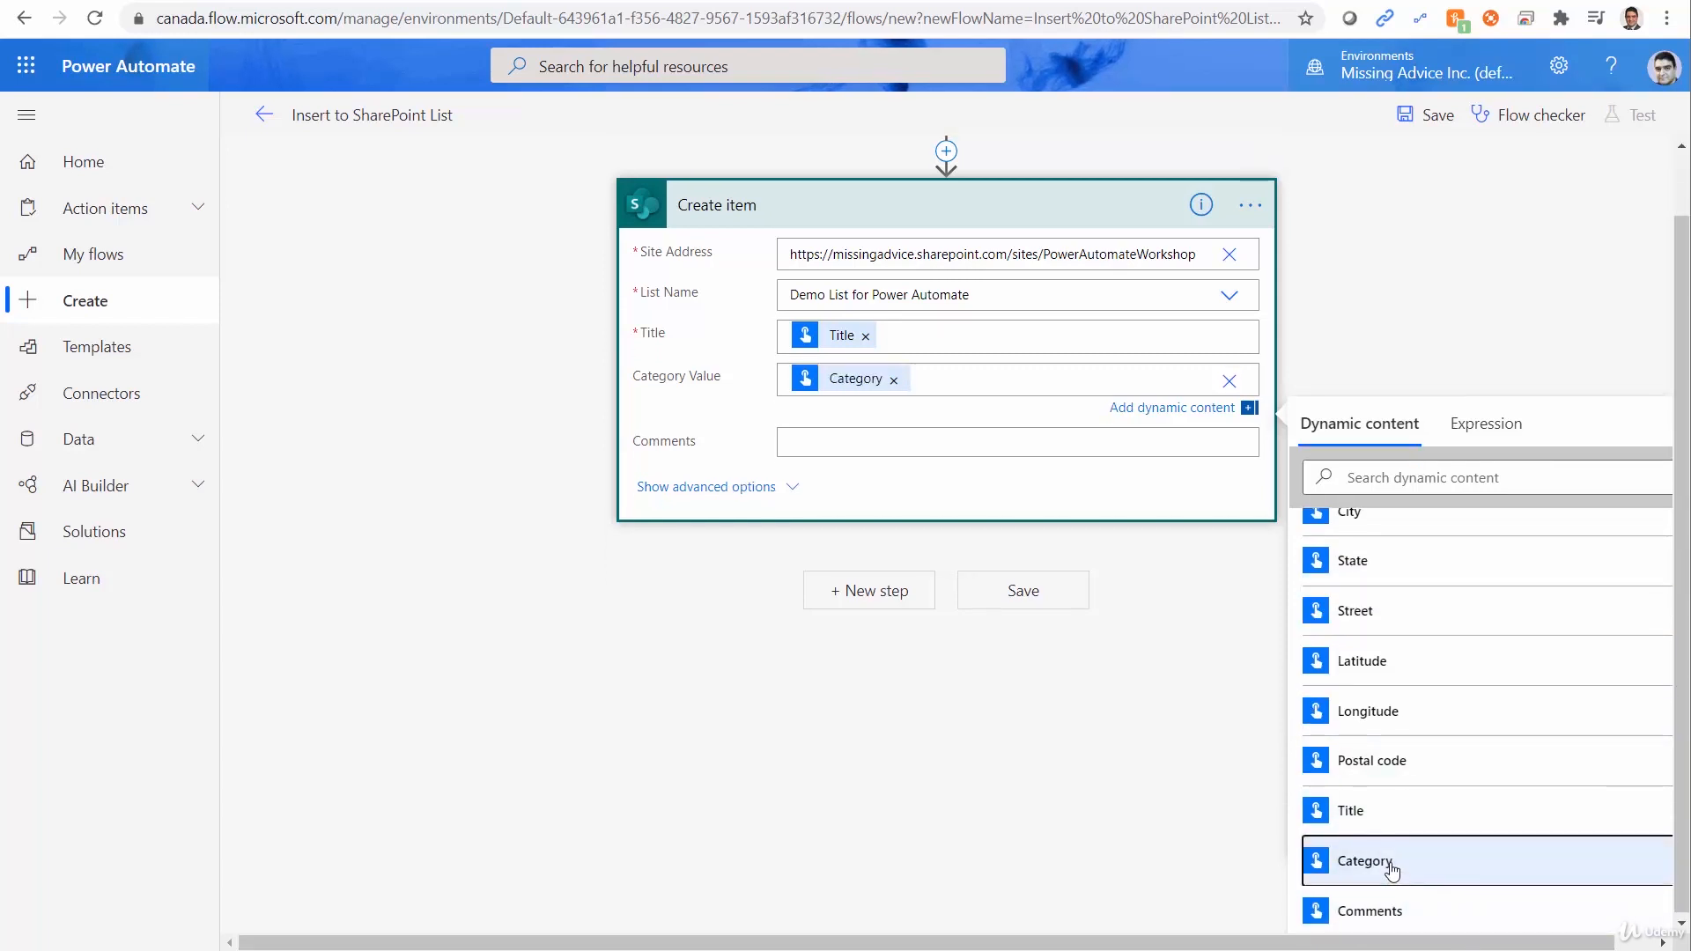
Map the new item's Comments field to the trigger's Comments input and save the flow.
{"action": "left_click", "coordinate": [857, 447]}
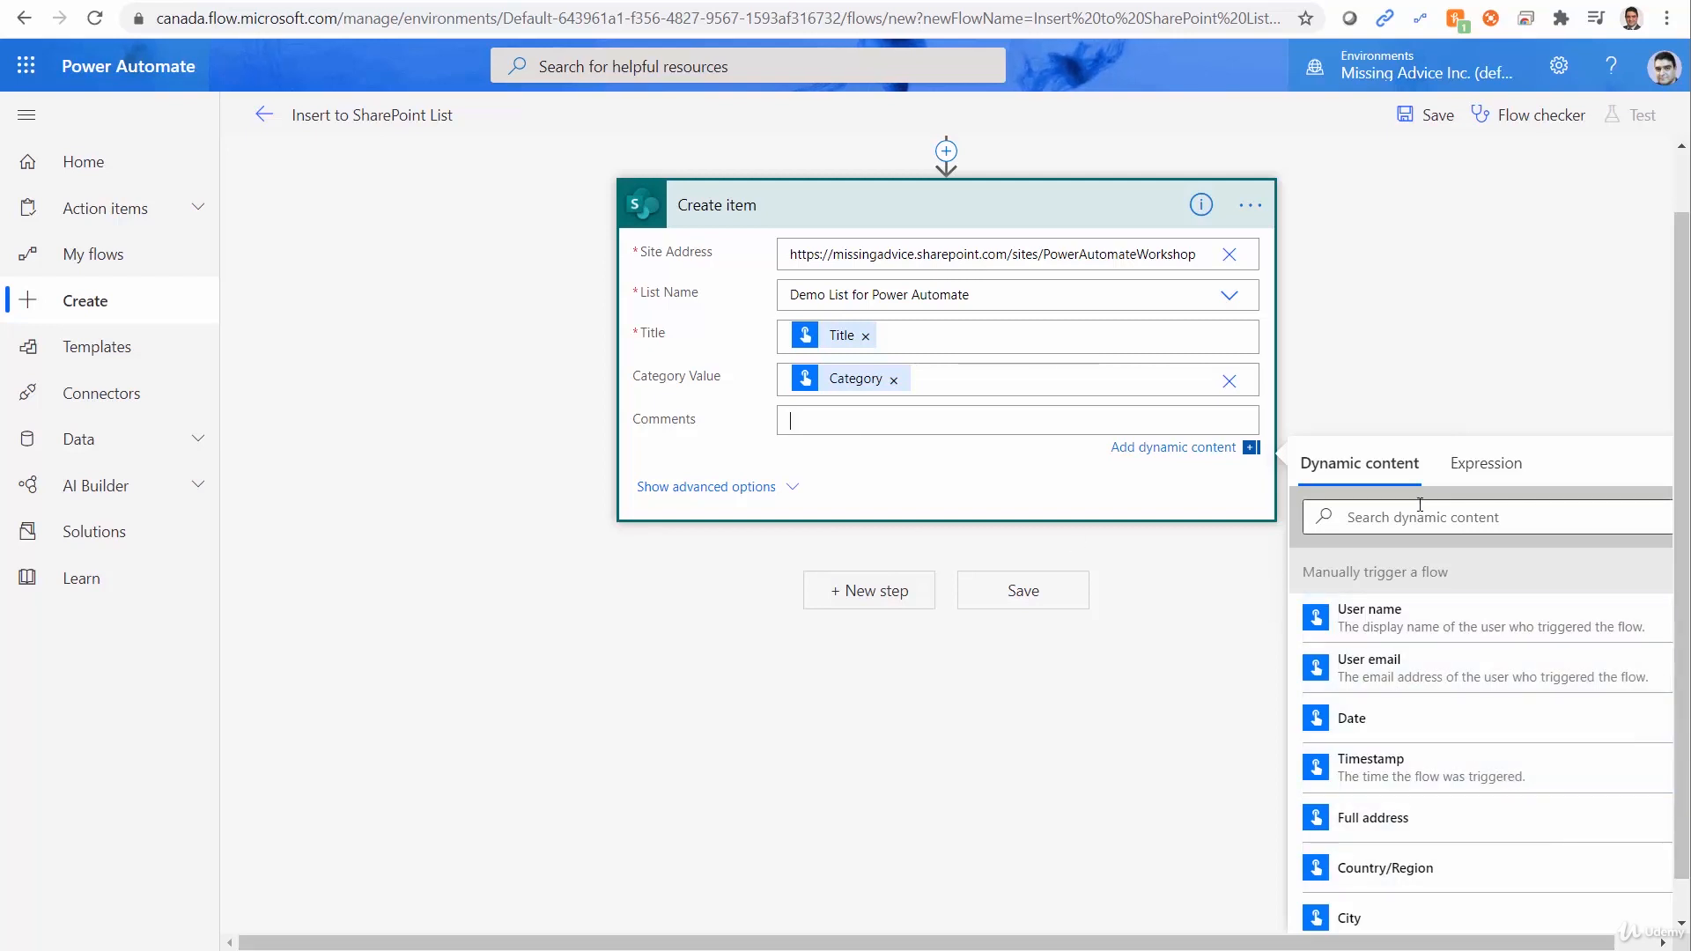
{"action": "scroll", "coordinate": [1495, 782], "scroll_direction": "down", "scroll_amount": 3}
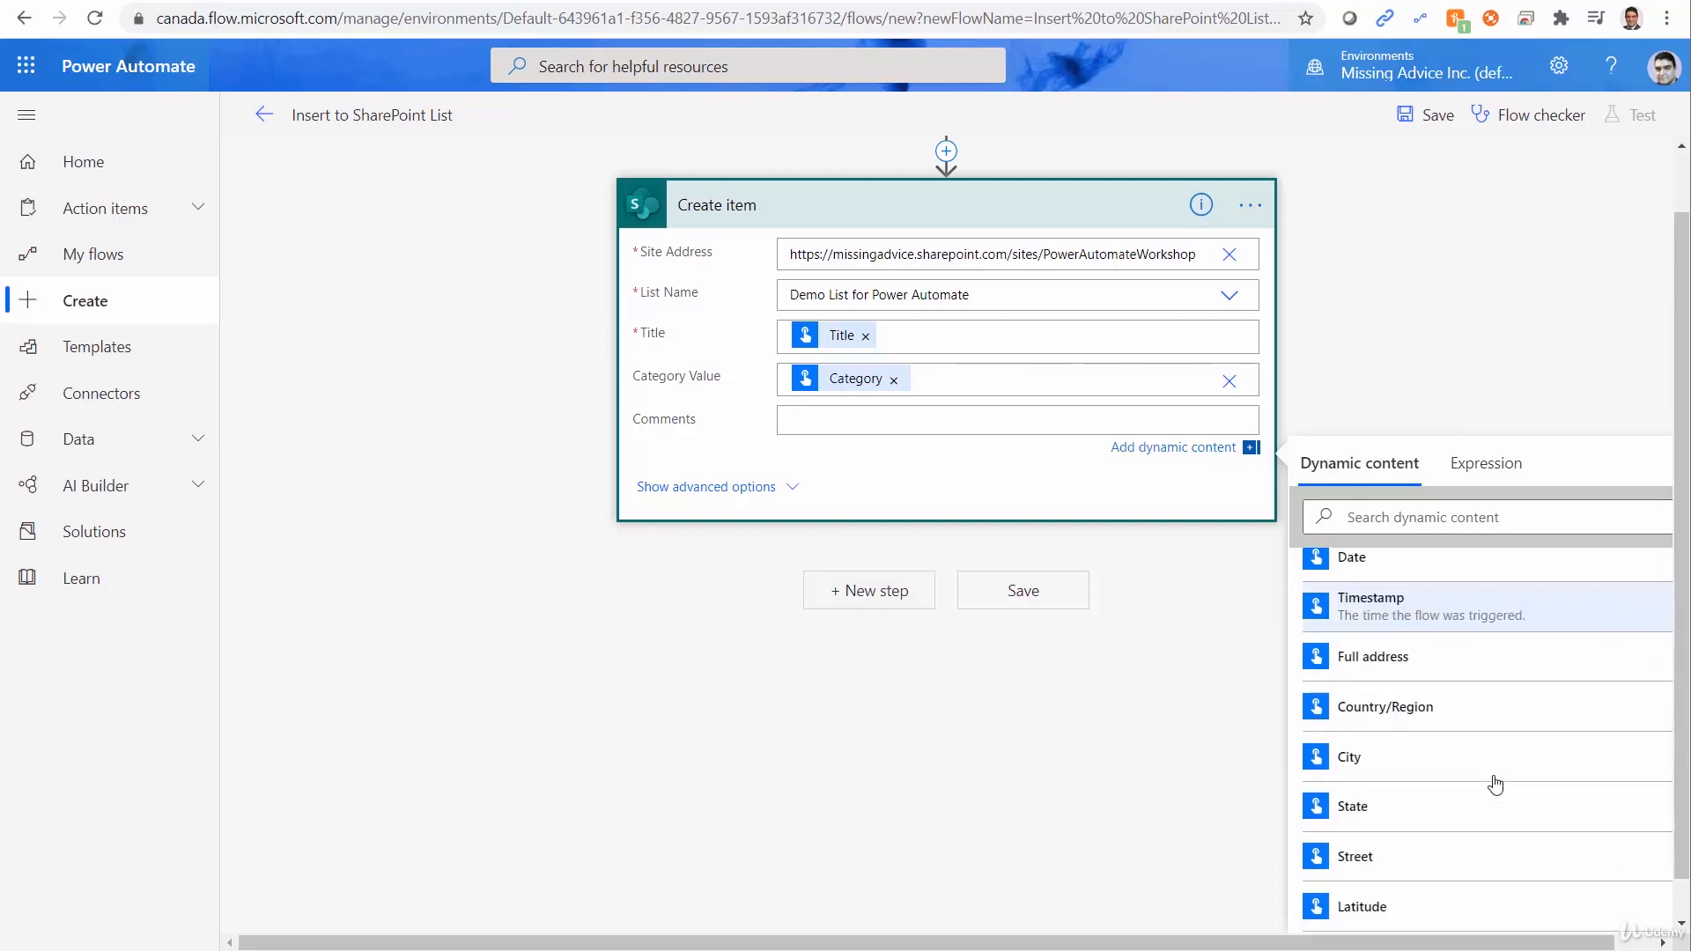
{"action": "scroll", "coordinate": [1495, 781], "scroll_direction": "down", "scroll_amount": 5}
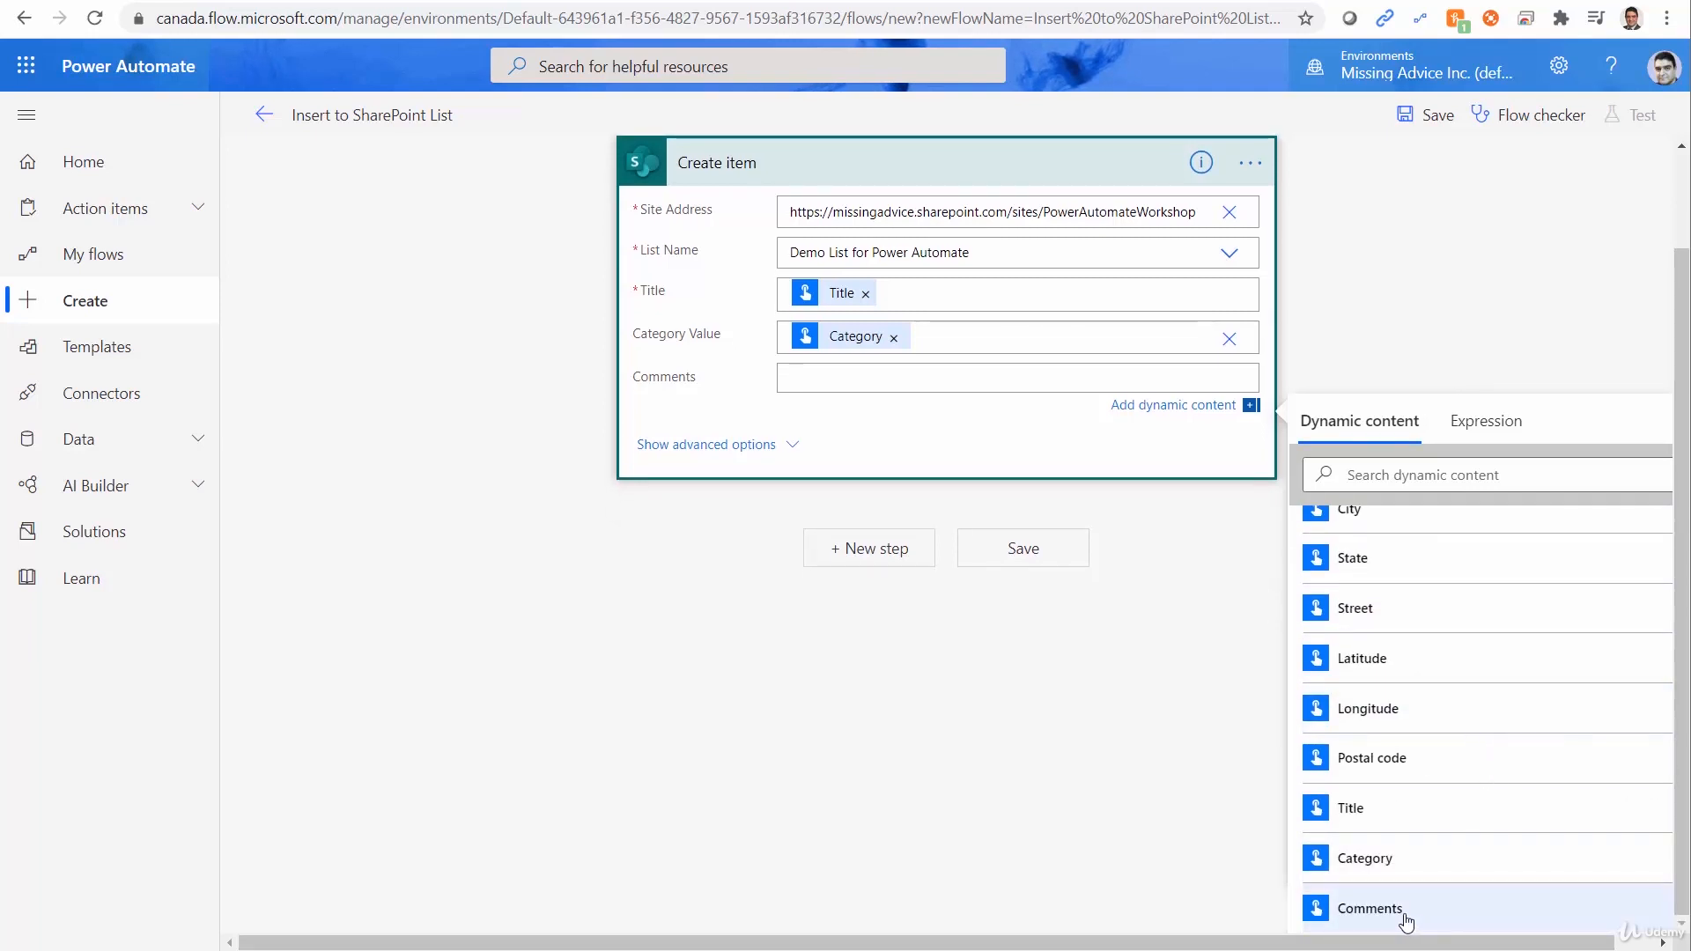
{"action": "left_click", "coordinate": [1405, 921]}
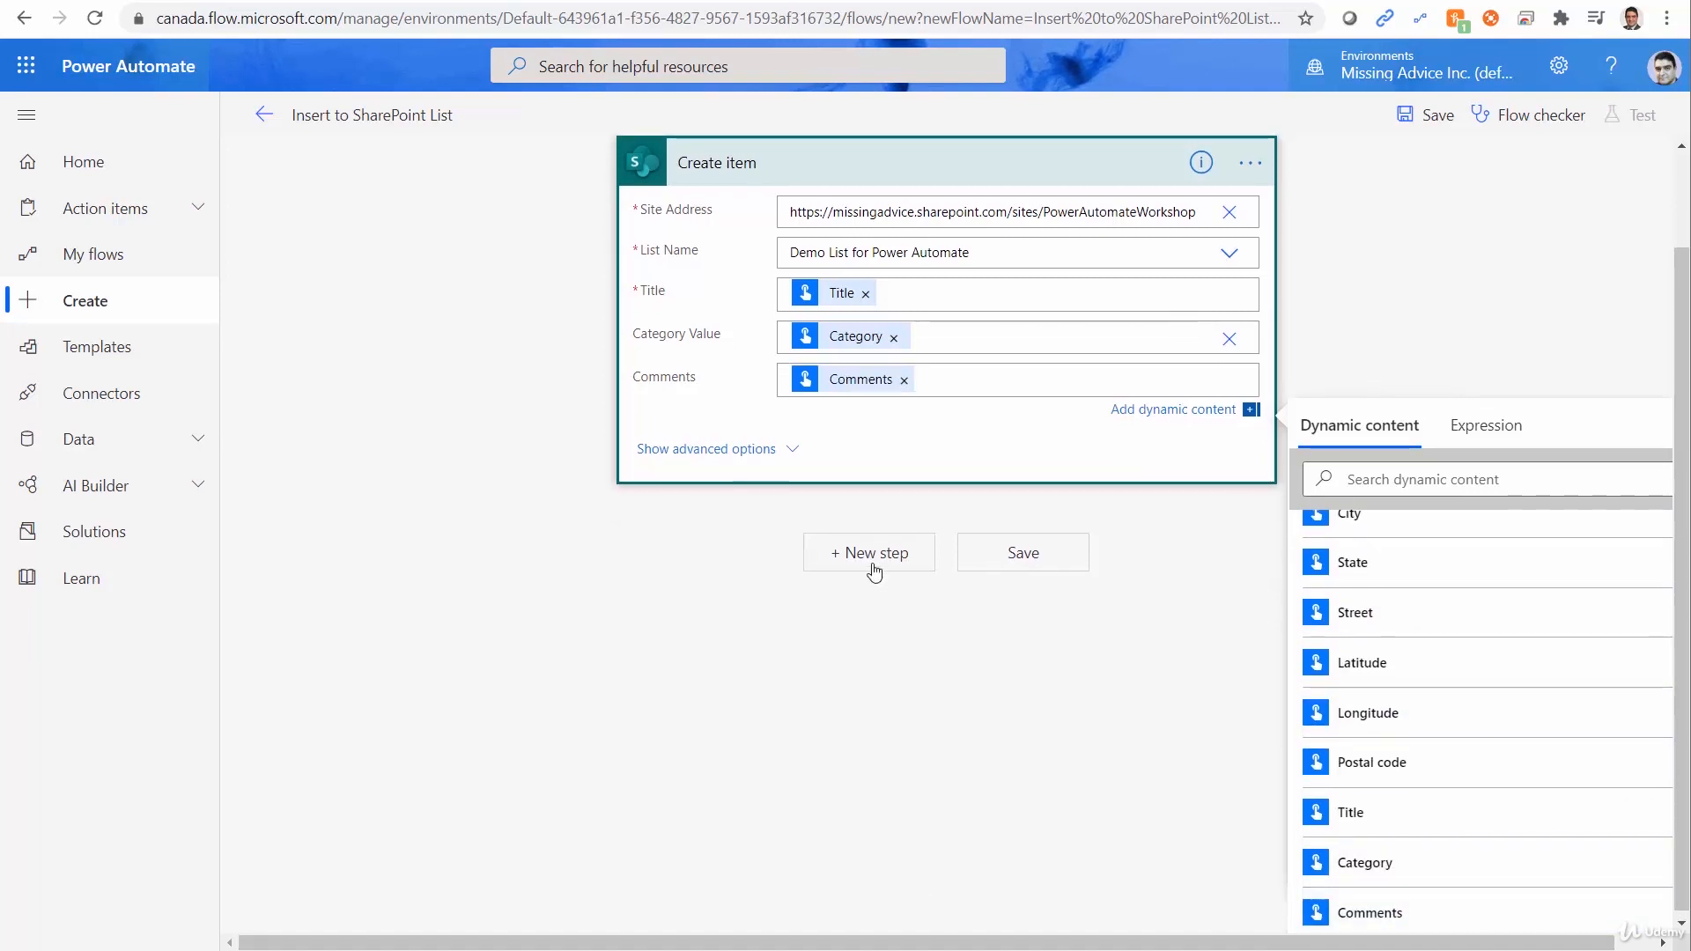
{"action": "left_click", "coordinate": [996, 566]}
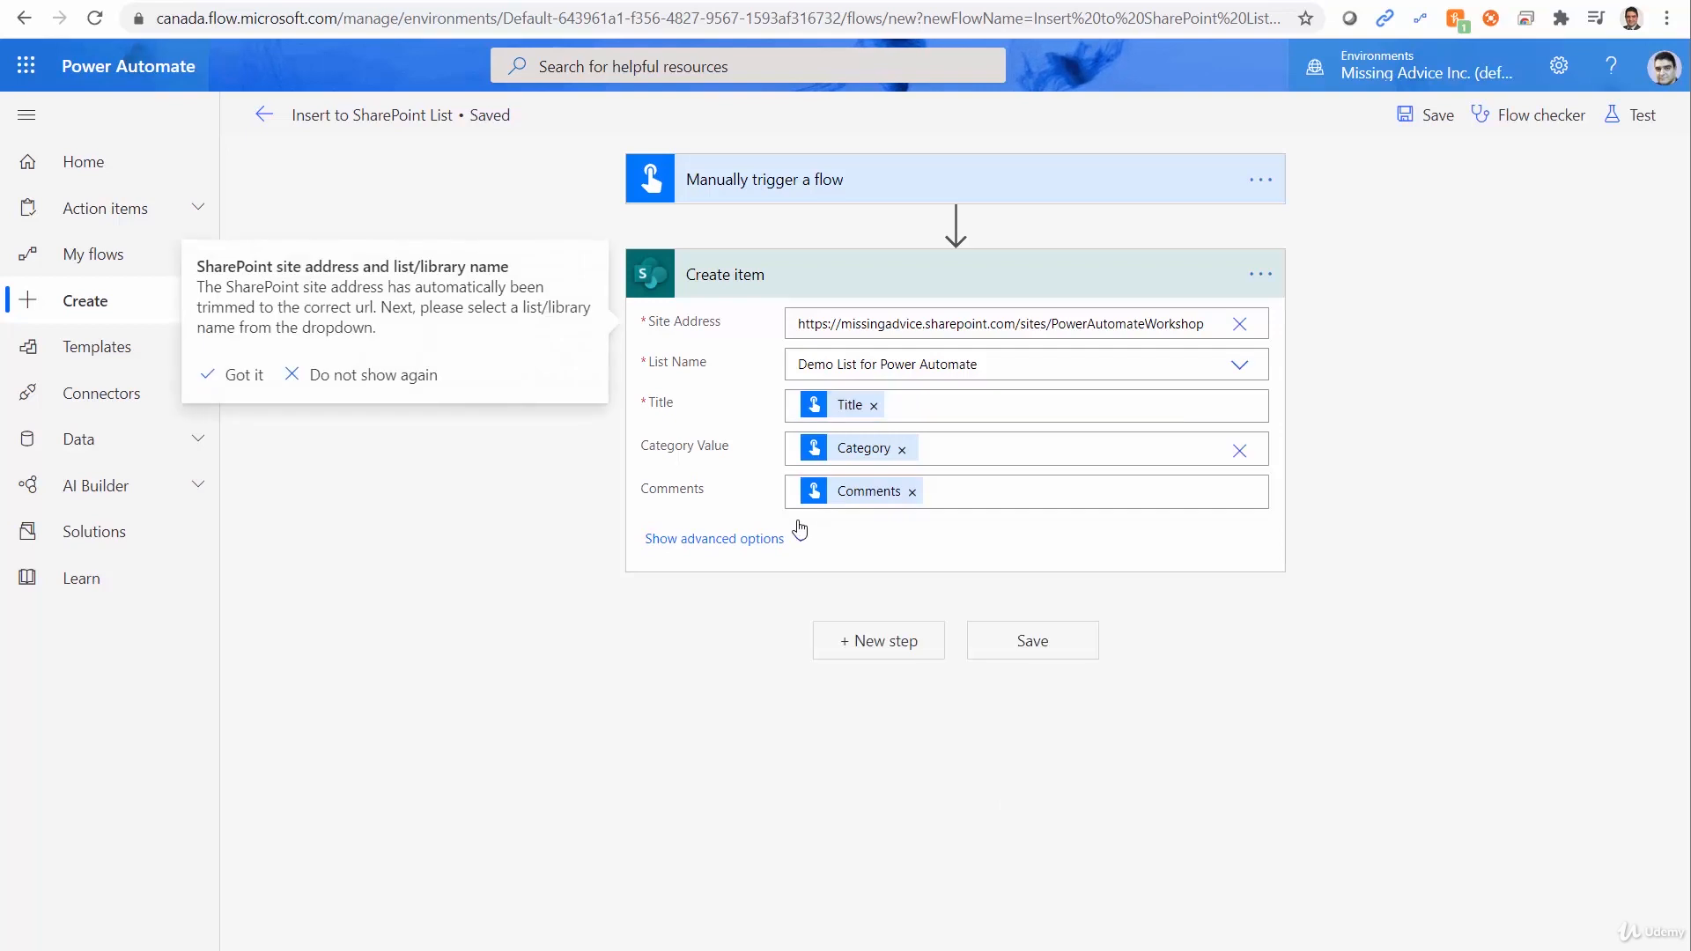
Start a manual test of the flow by performing the trigger action, and continue with the signed-in SharePoint connection.
{"action": "left_click", "coordinate": [528, 743]}
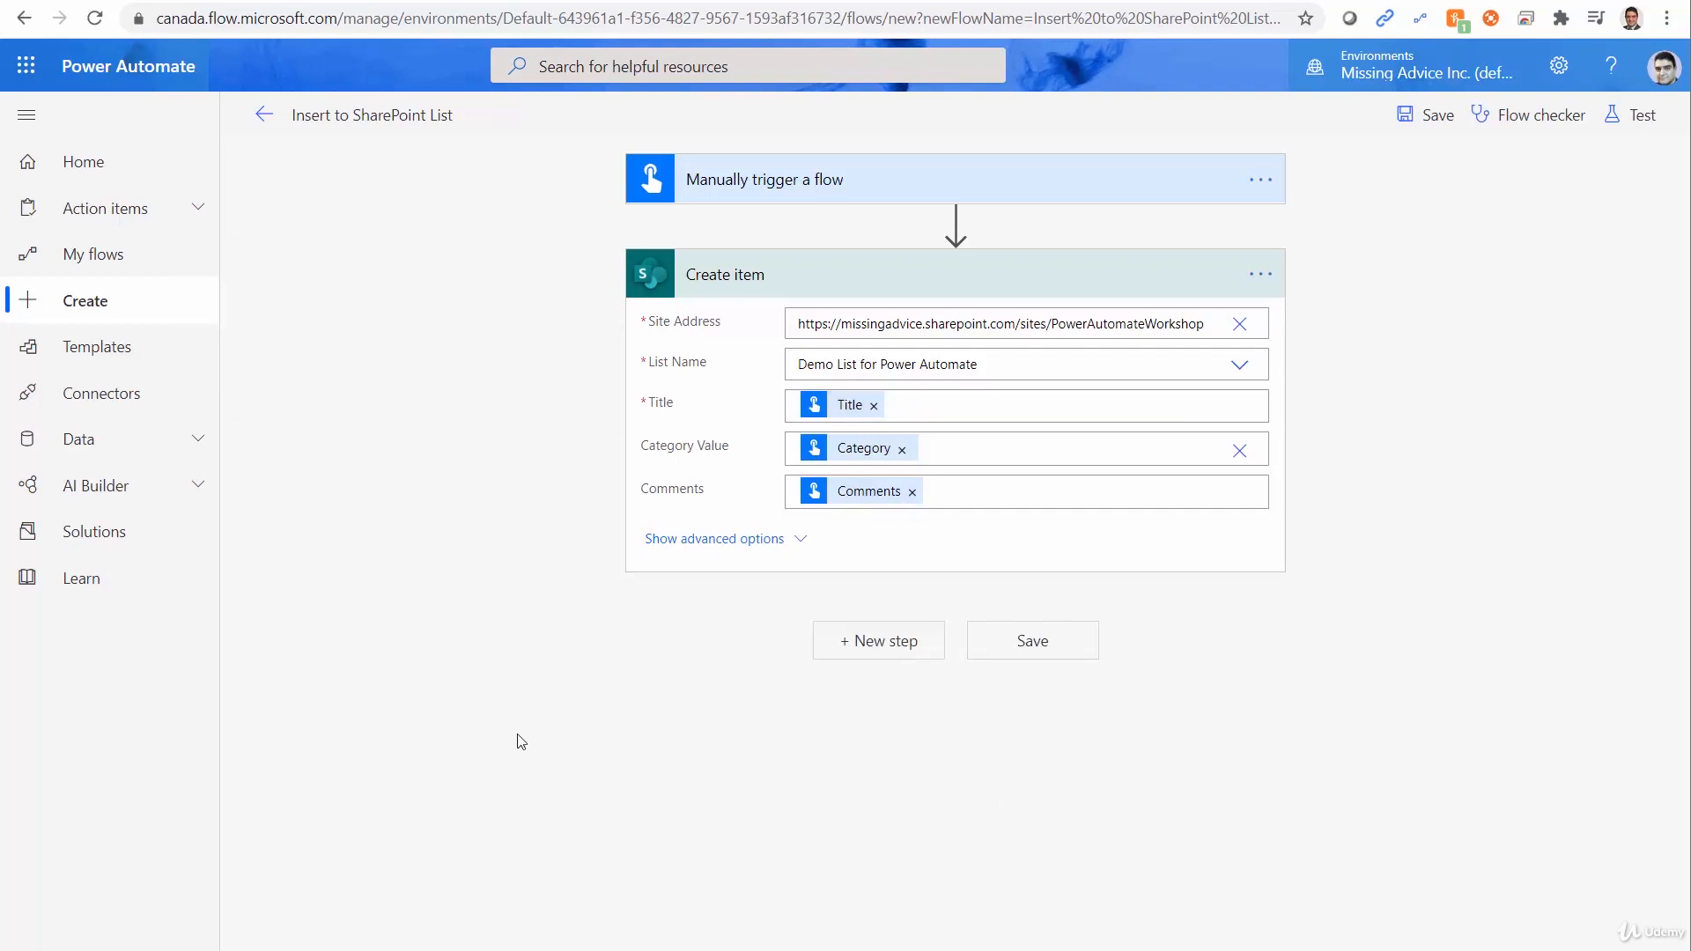
{"action": "left_click", "coordinate": [1638, 126]}
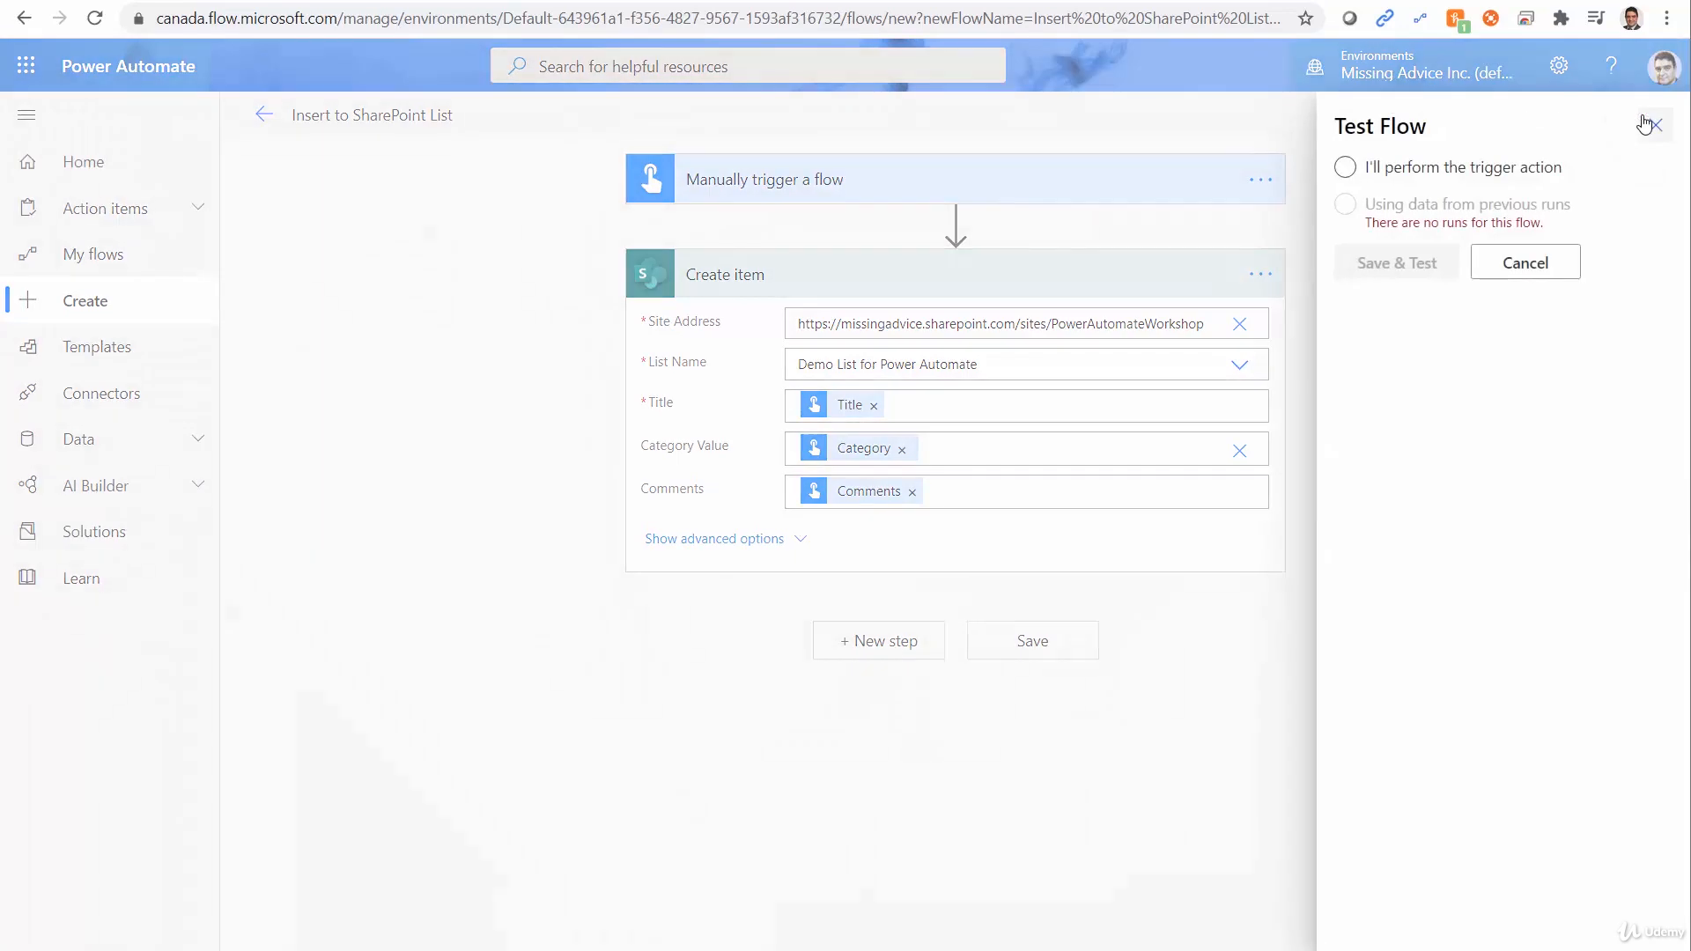
{"action": "left_click", "coordinate": [1362, 174]}
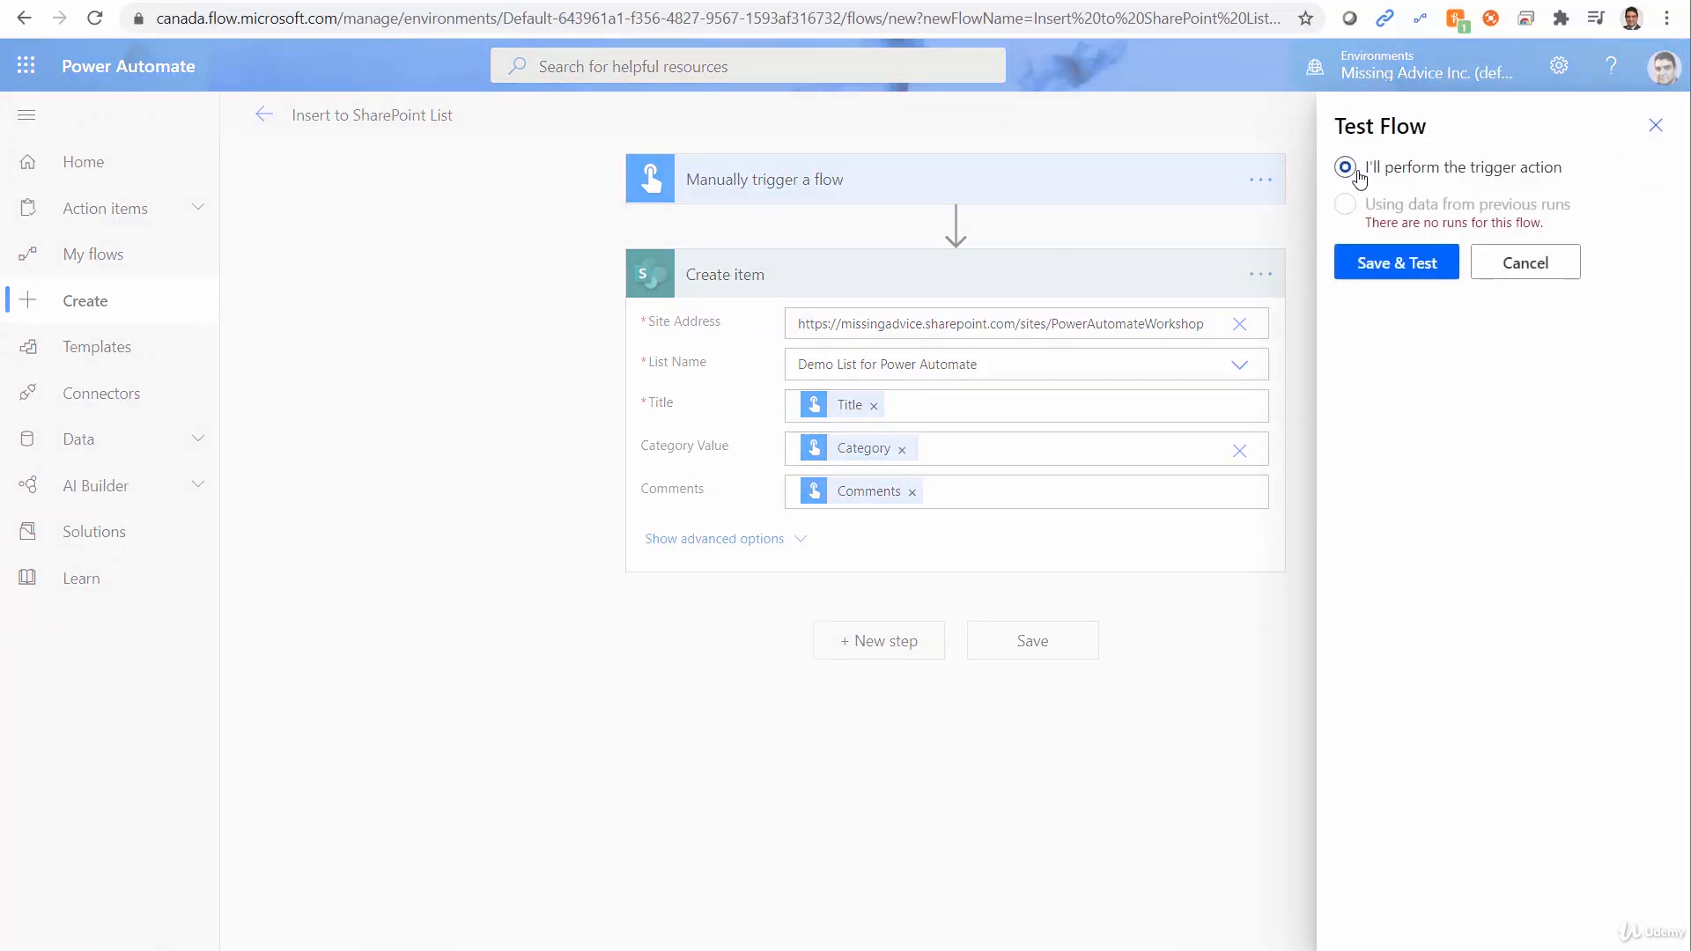
{"action": "left_click", "coordinate": [1409, 268]}
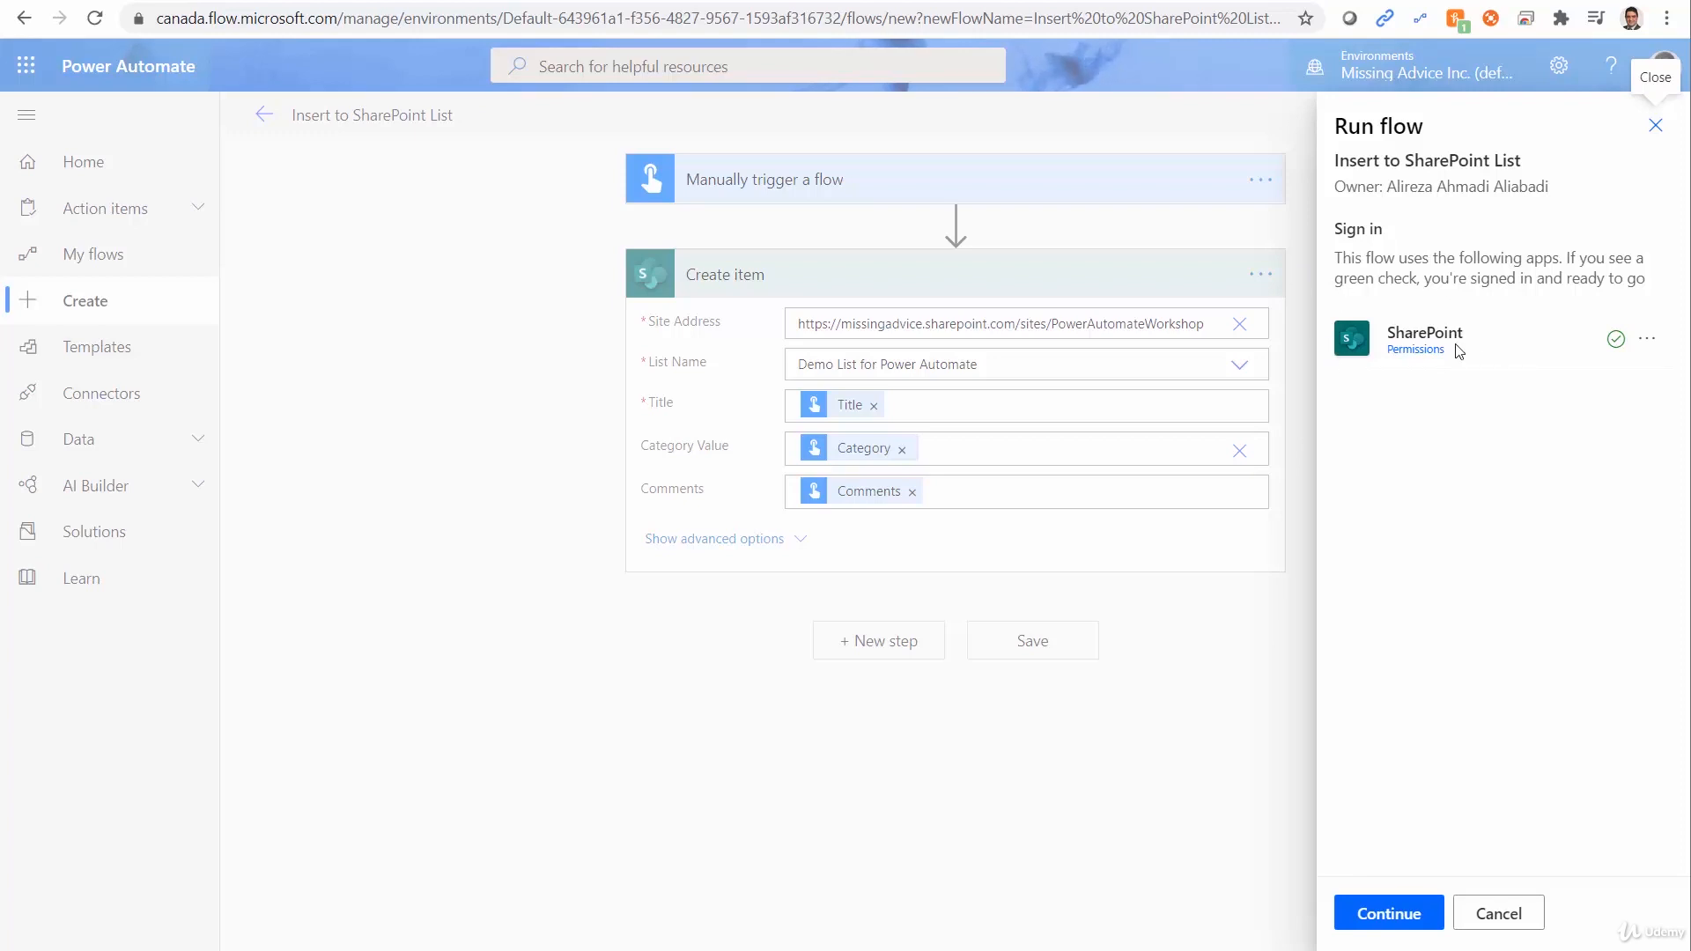
{"action": "left_click", "coordinate": [1386, 916]}
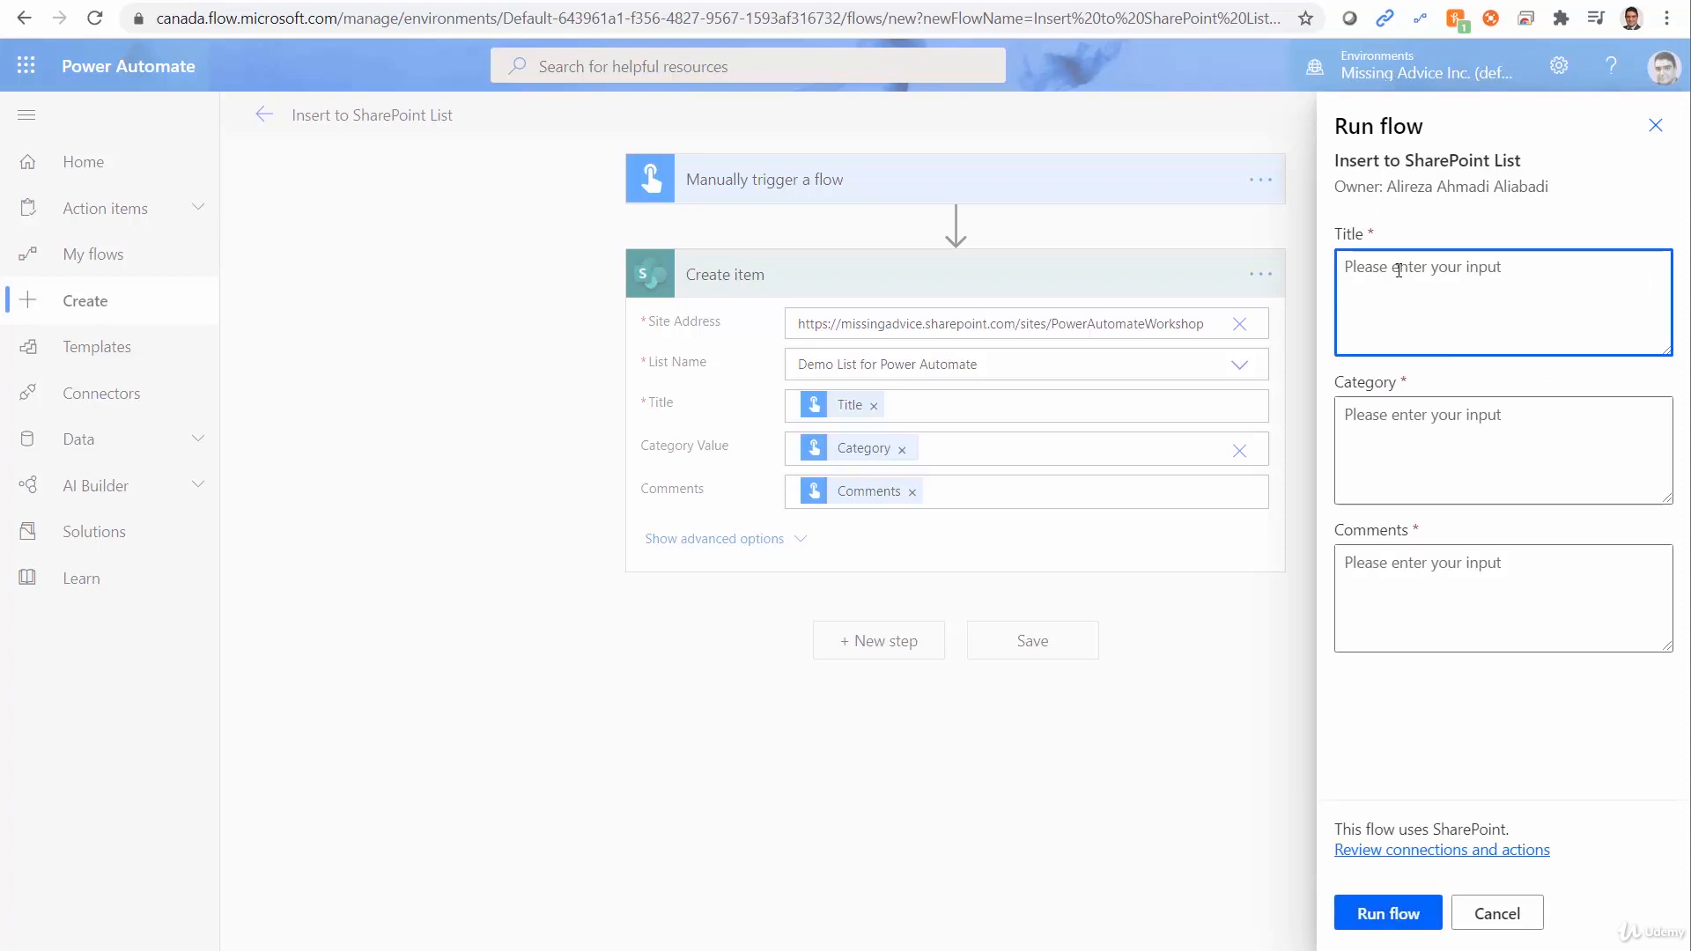
Fill the run's Title input with "Test list item" and its Category input with "Marketing".
{"action": "type", "text": "Test list item"}
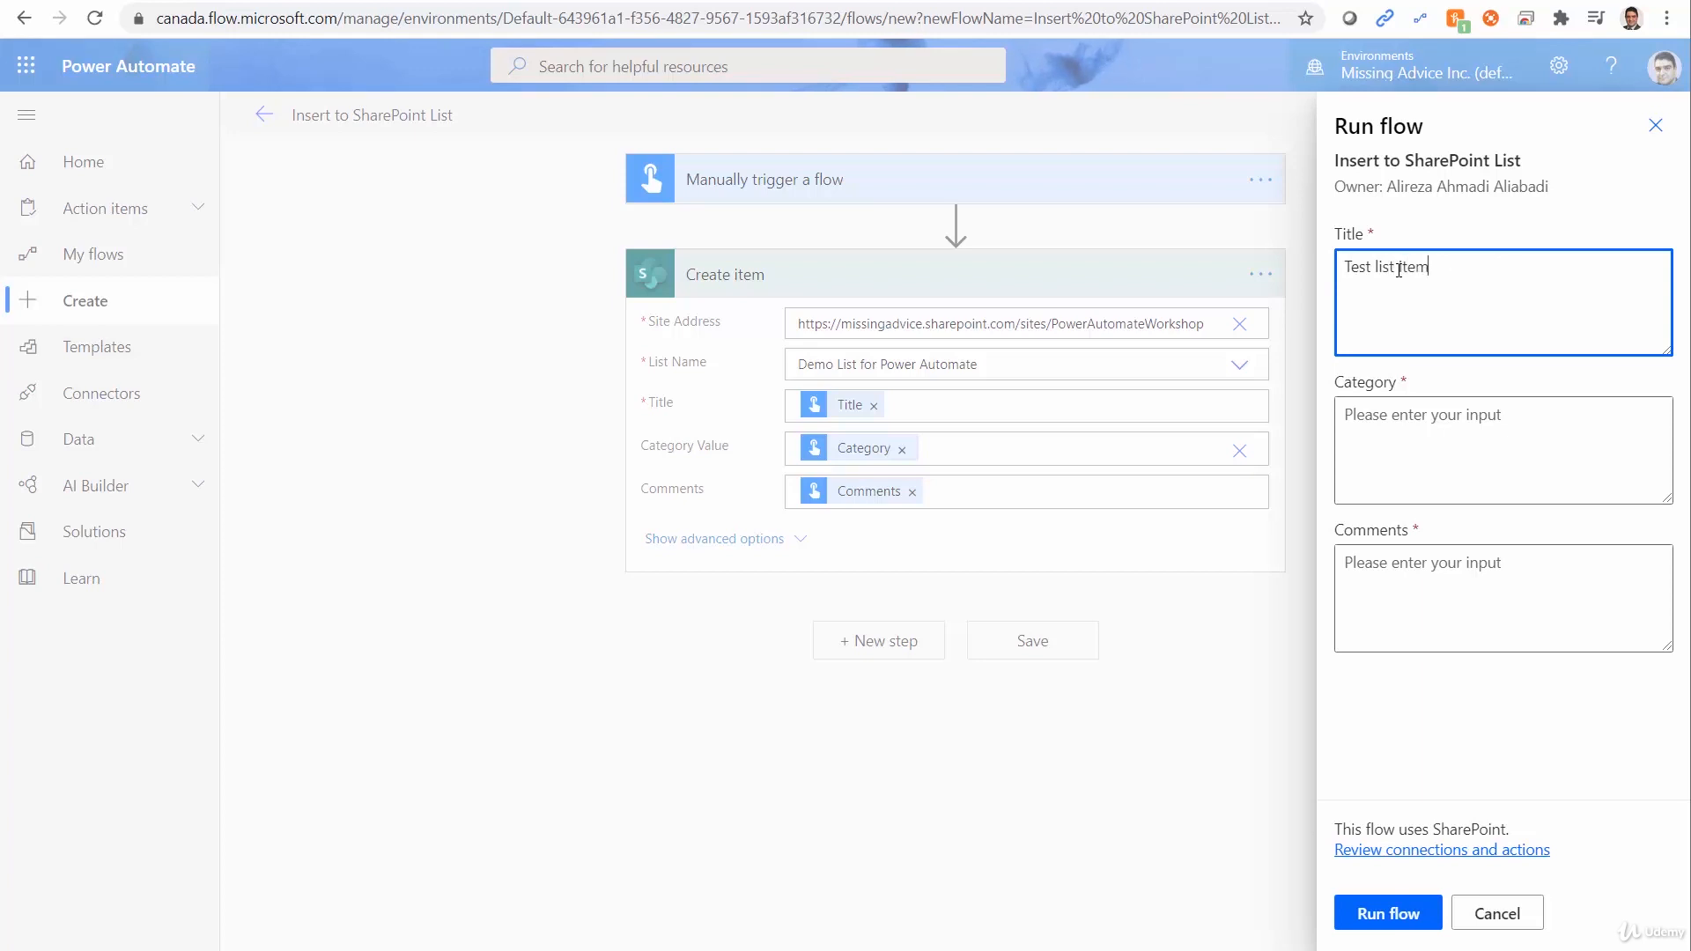
{"action": "left_click", "coordinate": [1426, 497]}
{"action": "type", "text": "Marketin"}
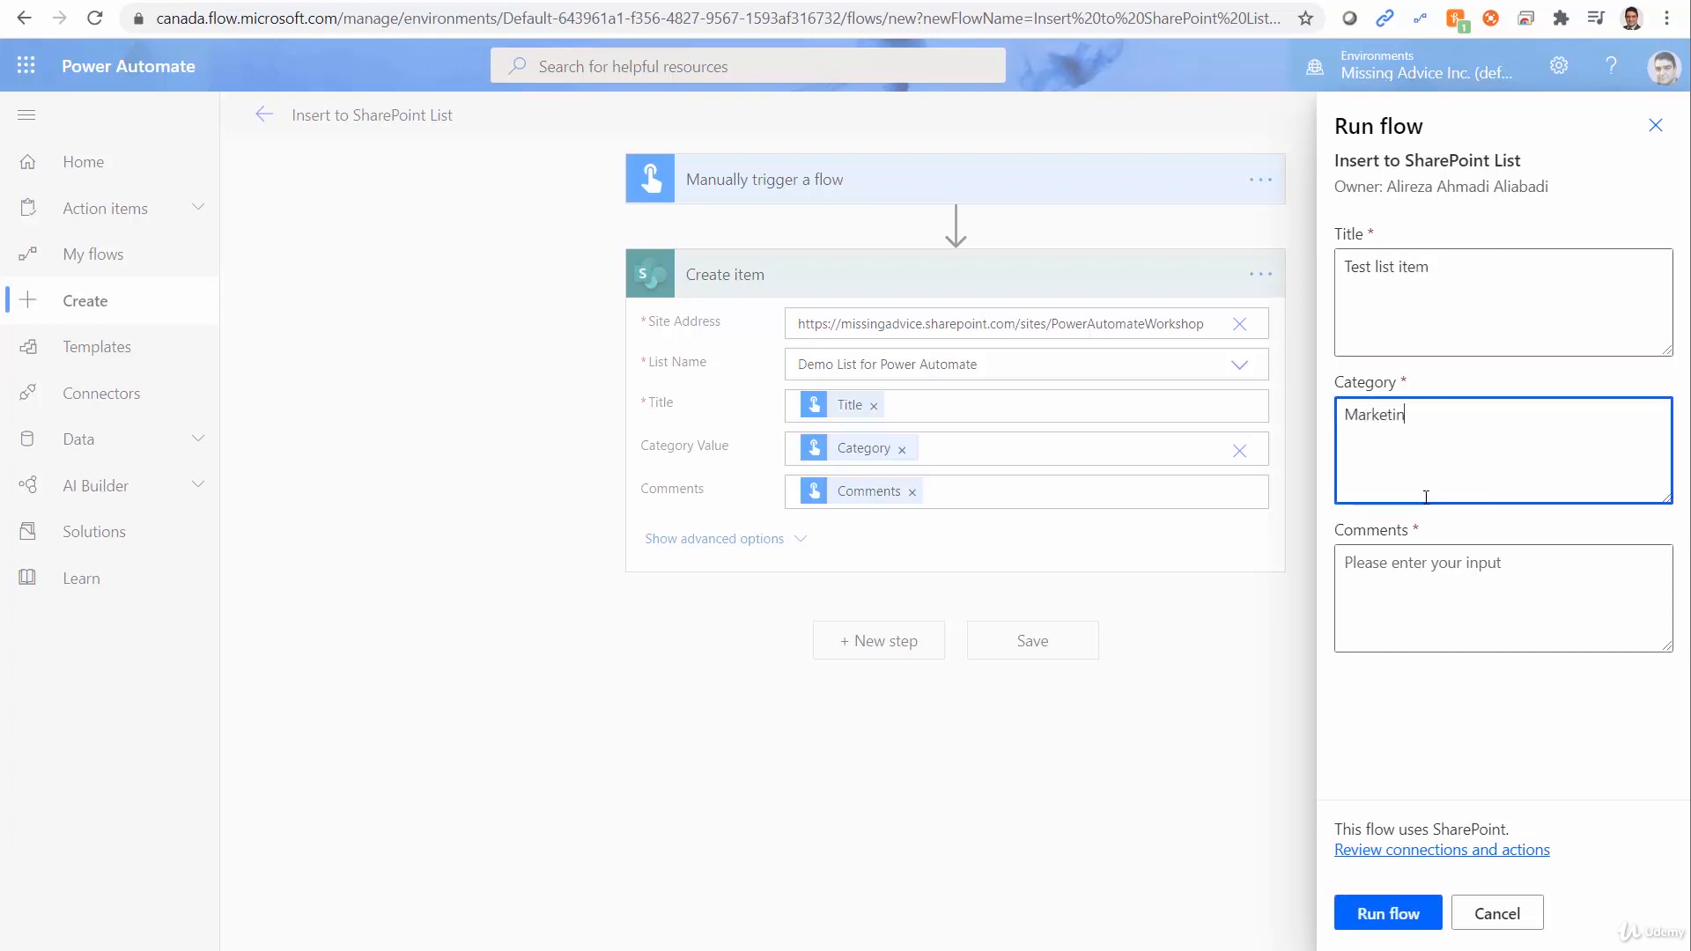
{"action": "type", "text": "g"}
Enter "Some sample text" as the run's Comments input, run the flow and finish the run dialog.
{"action": "left_click", "coordinate": [1474, 580]}
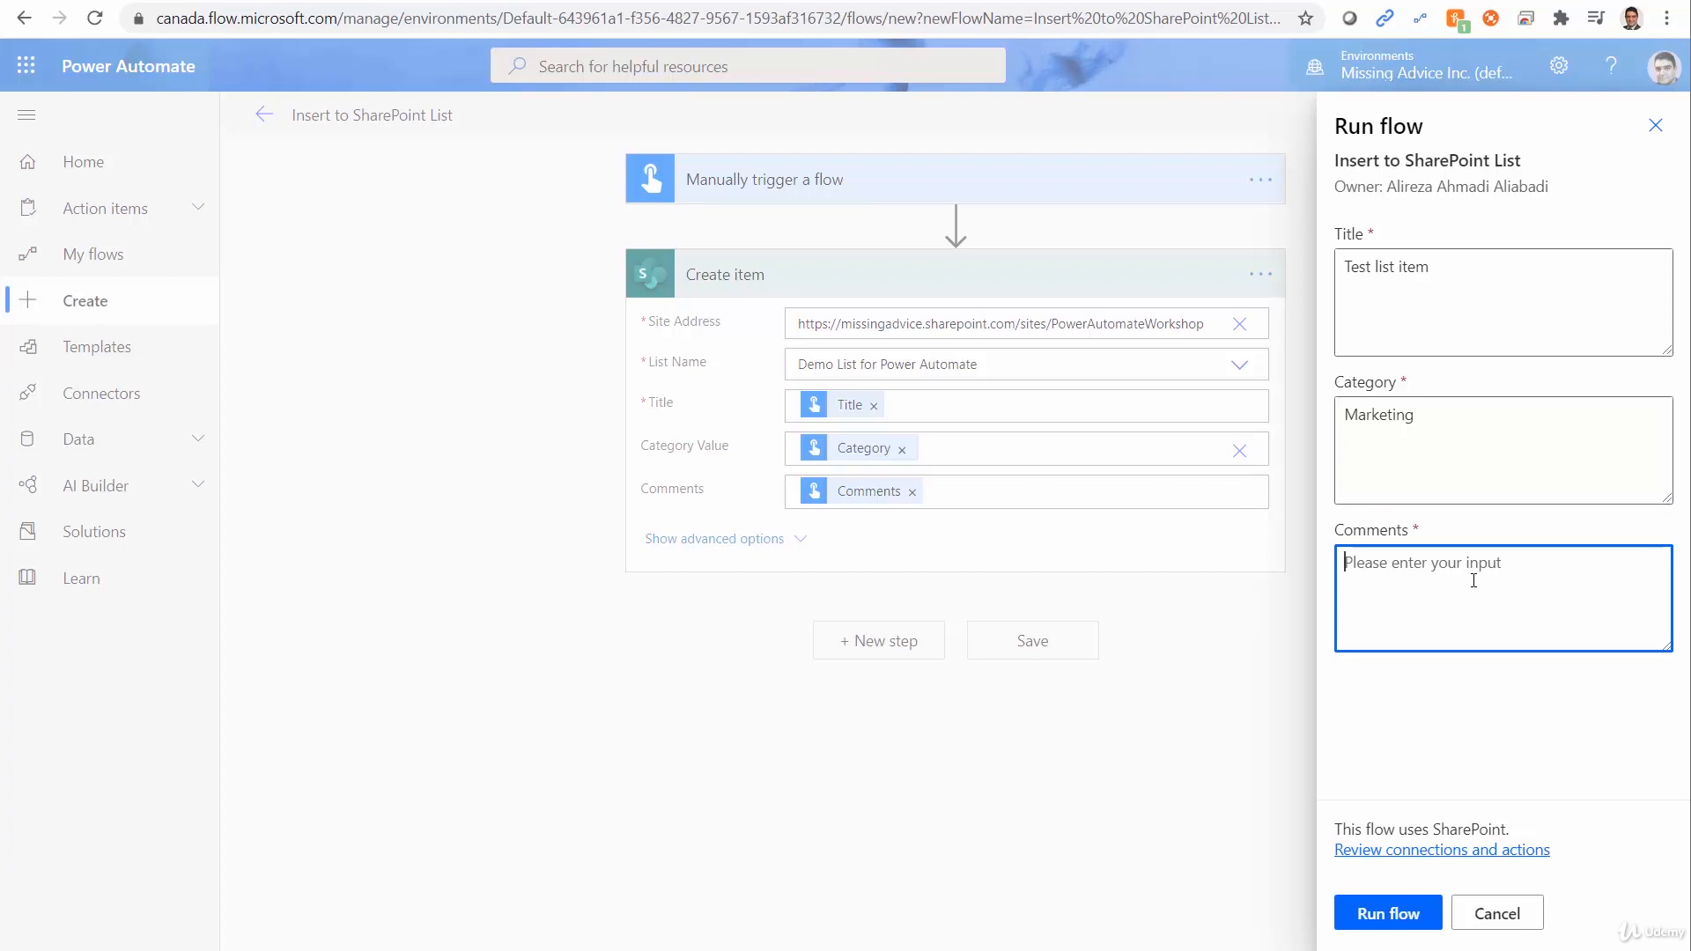
{"action": "type", "text": "Some sample"}
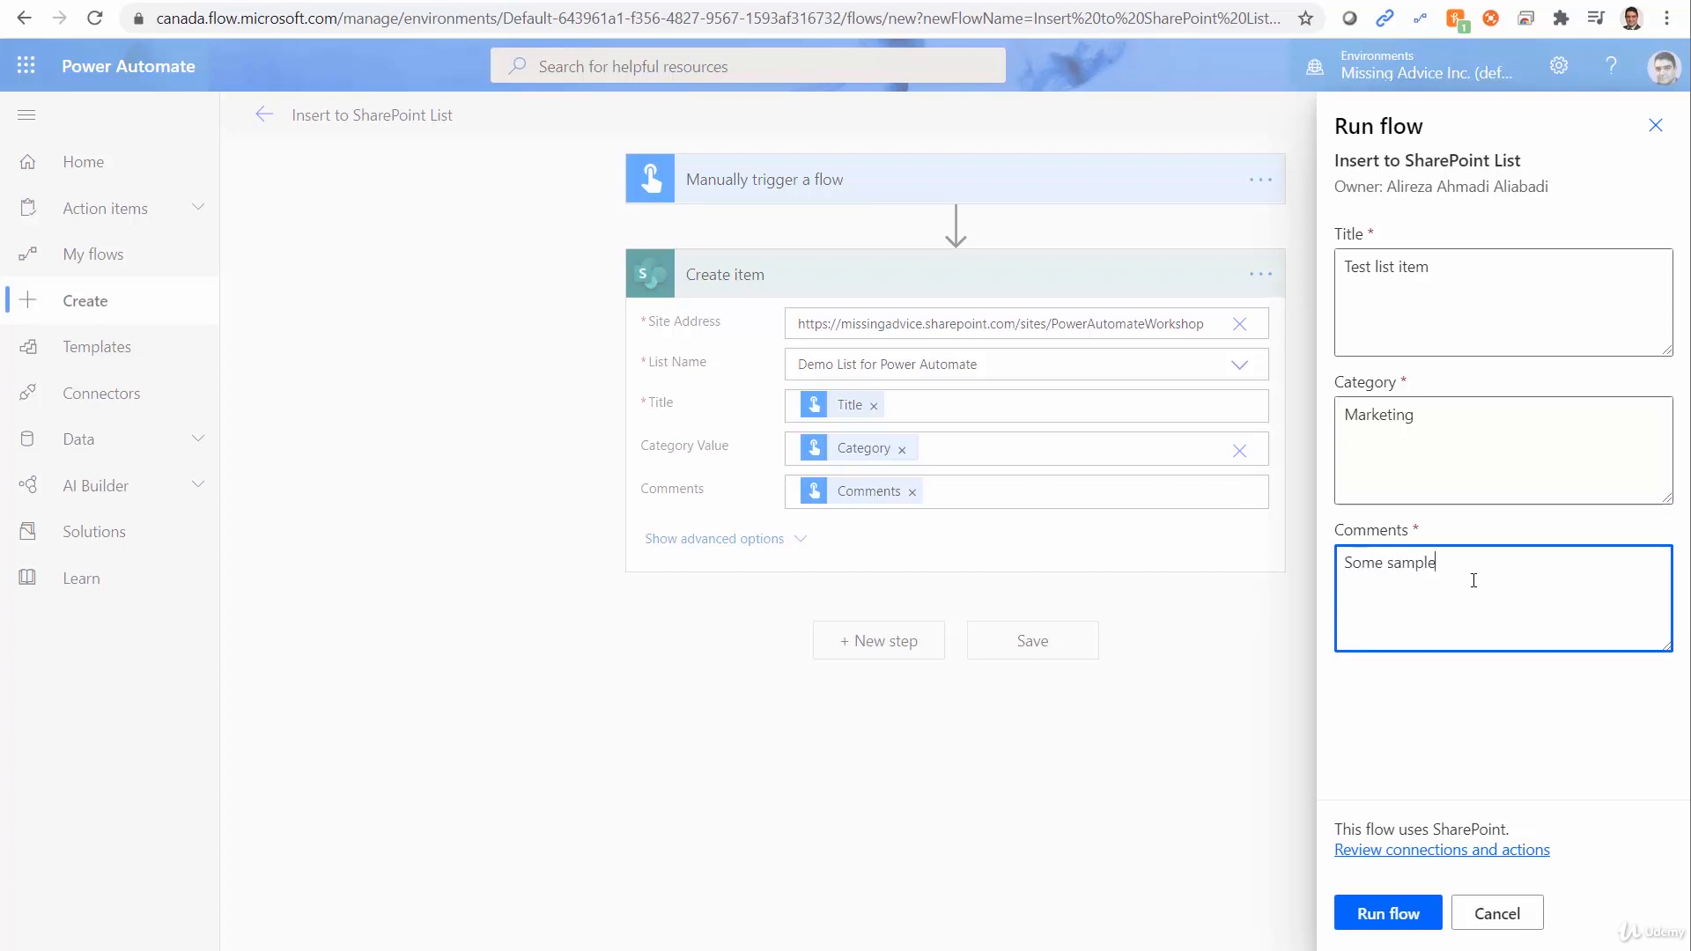
{"action": "type", "text": " text"}
{"action": "left_click", "coordinate": [1390, 915]}
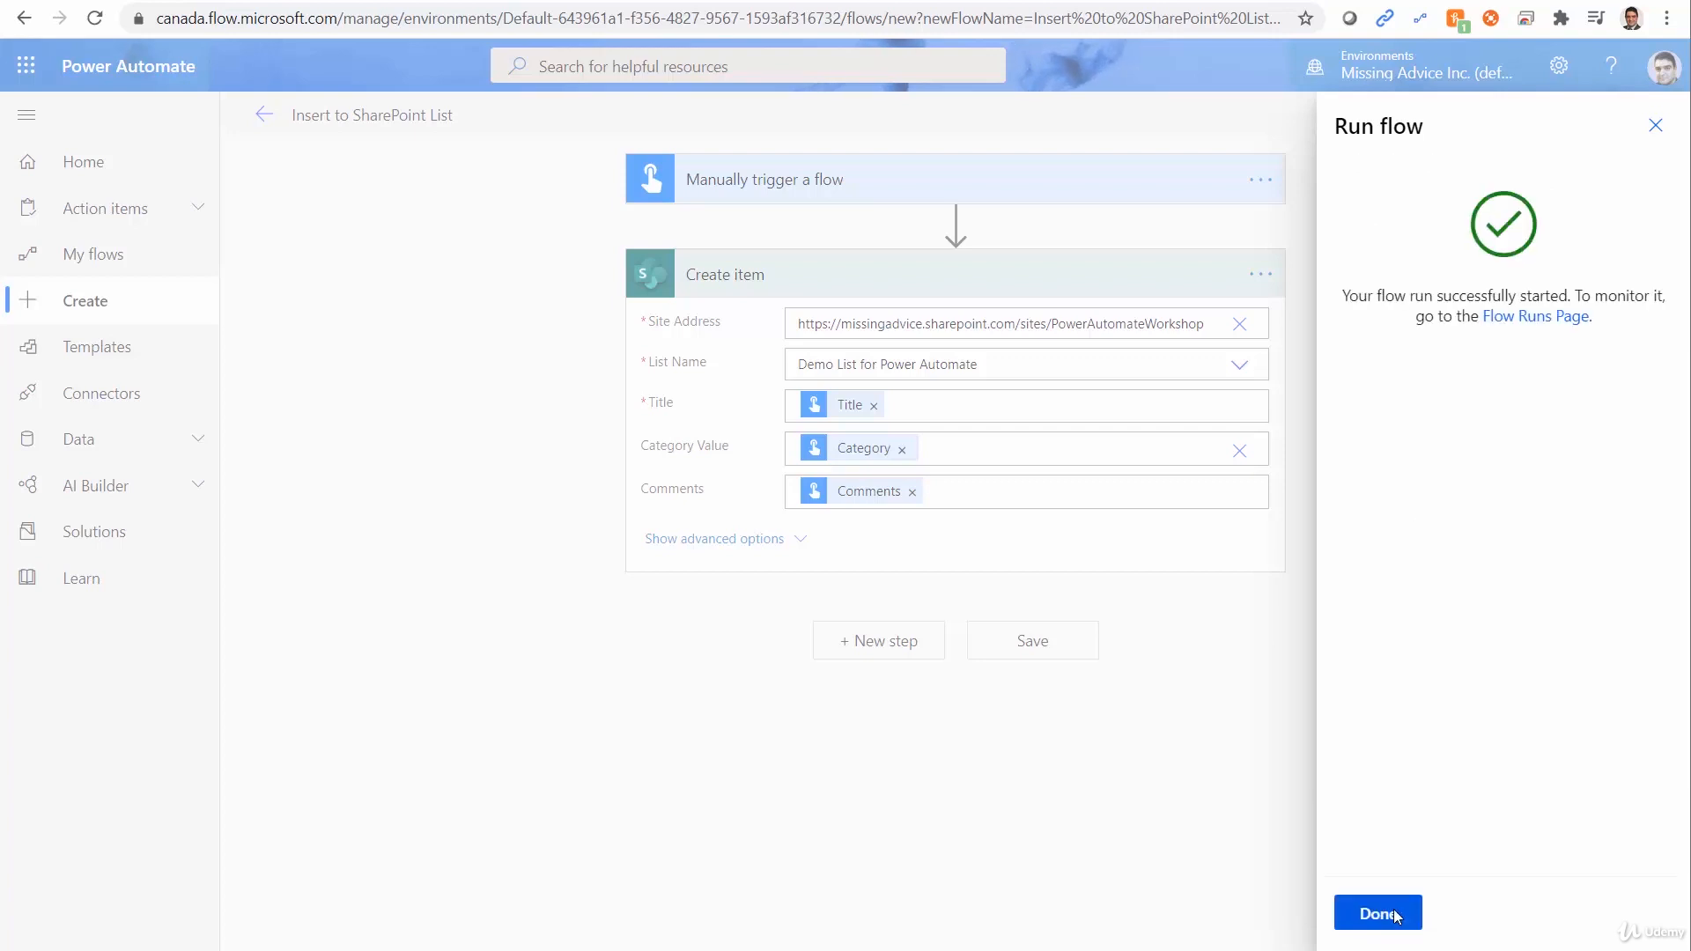
{"action": "left_click", "coordinate": [1379, 913]}
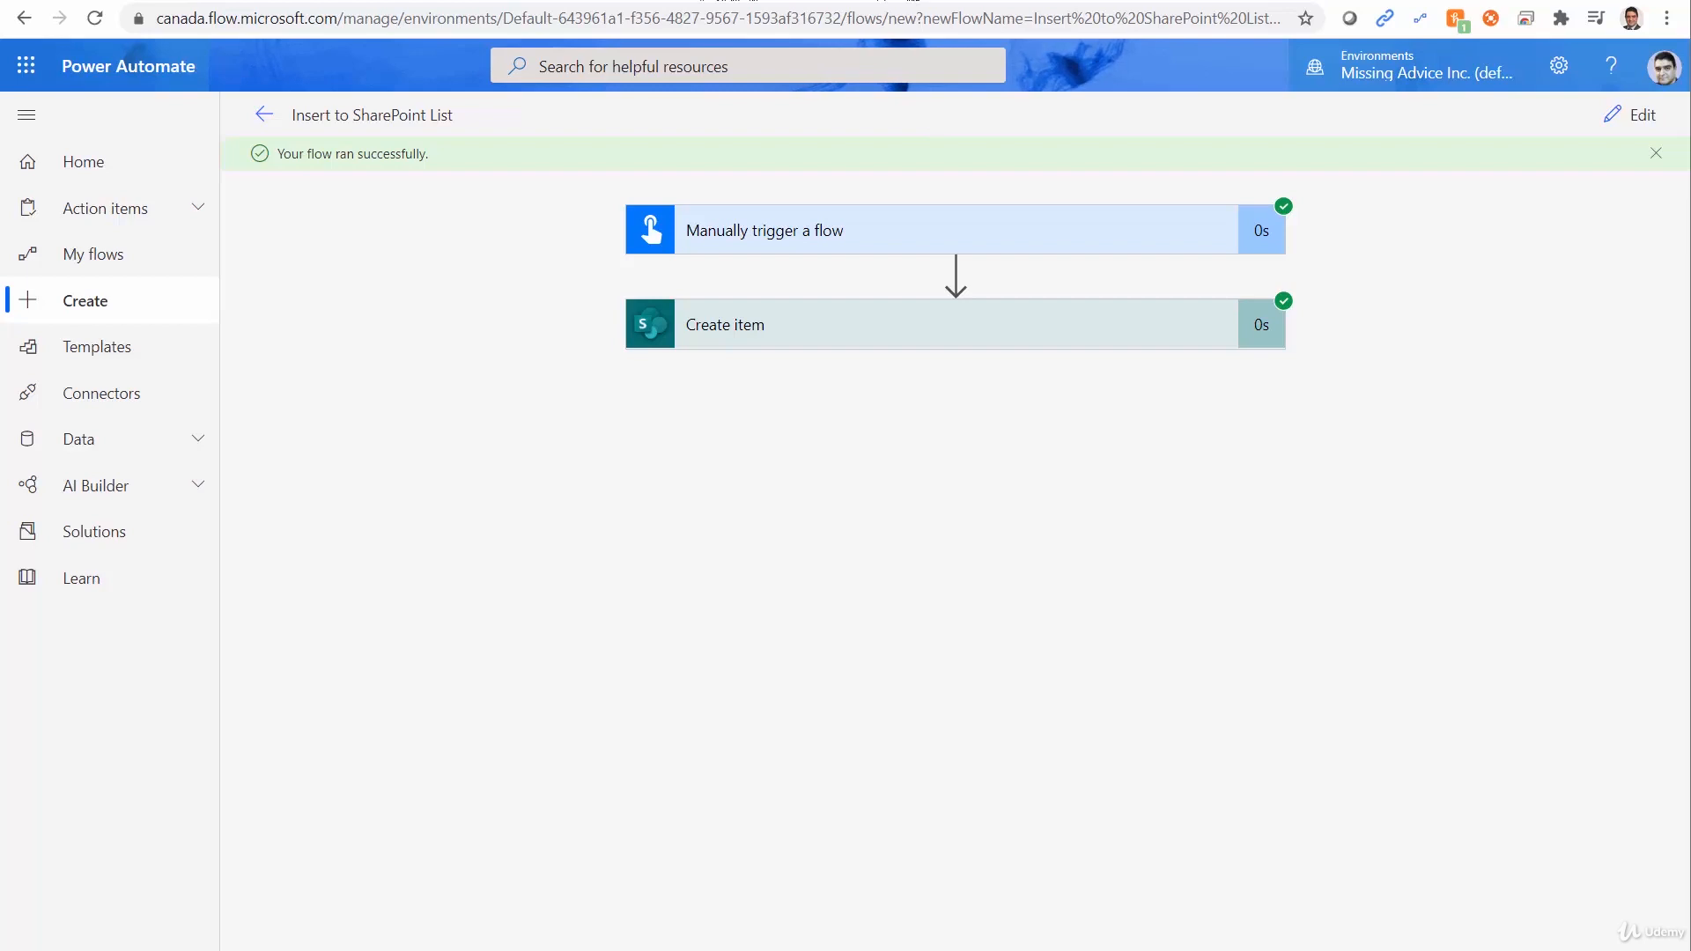
Switch to Demo List for Power Automate in SharePoint and reload it to check for the new item.
{"action": "left_click", "coordinate": [908, 0]}
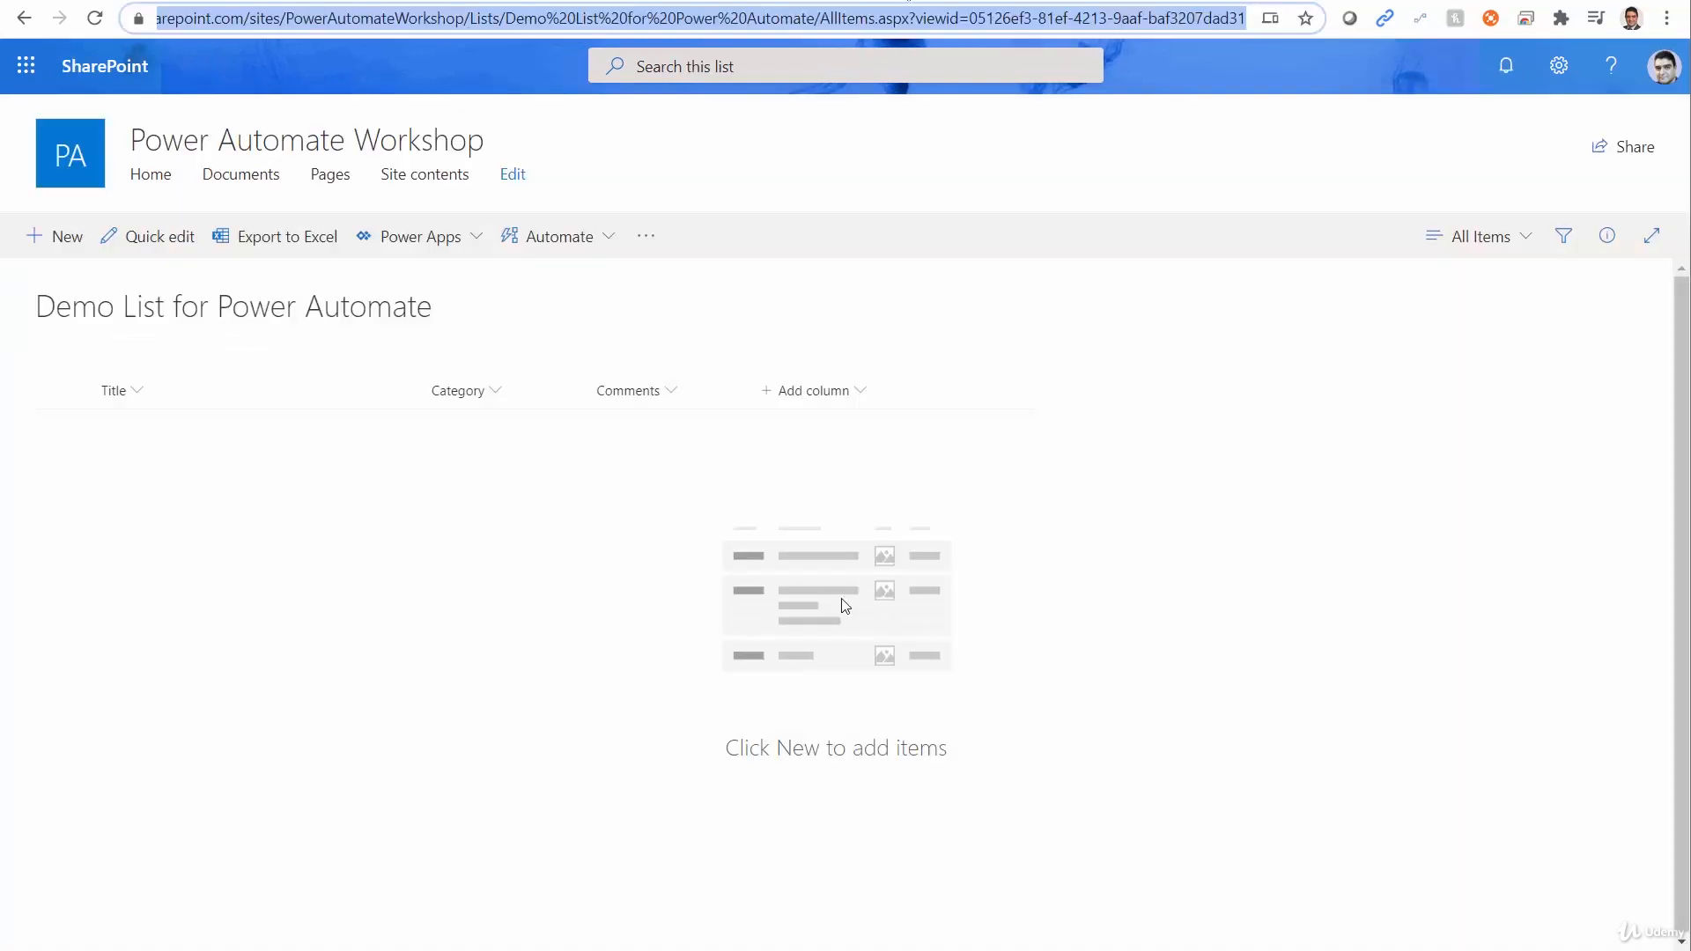
{"action": "left_click", "coordinate": [649, 18]}
{"action": "key", "text": "Return"}
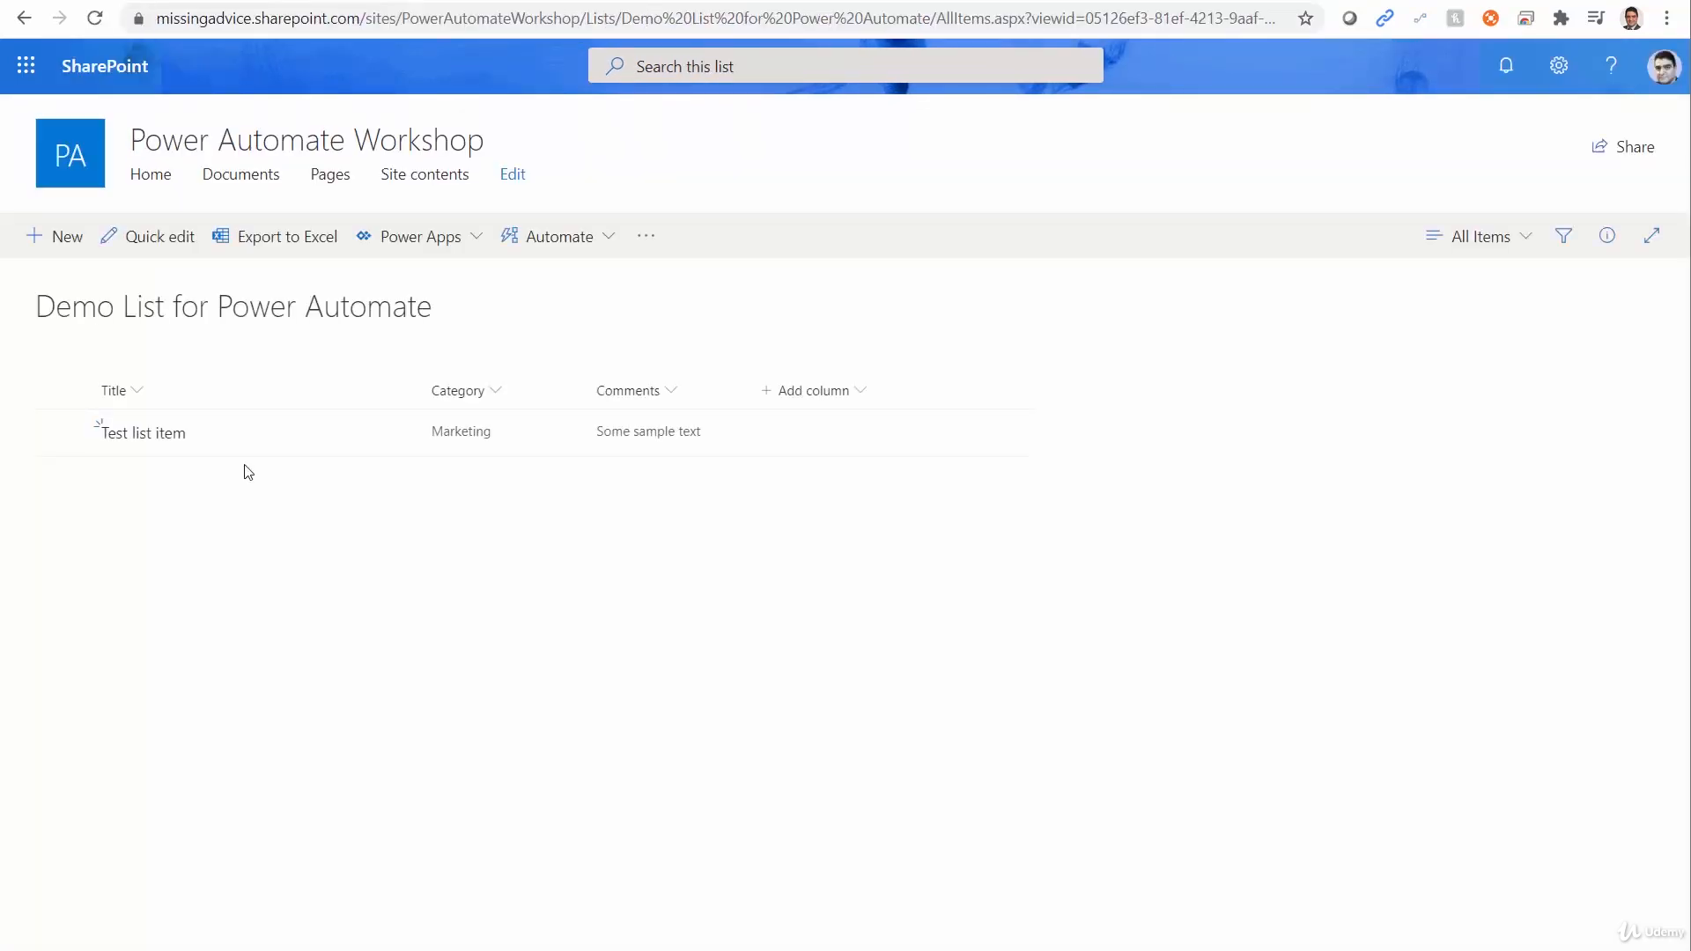